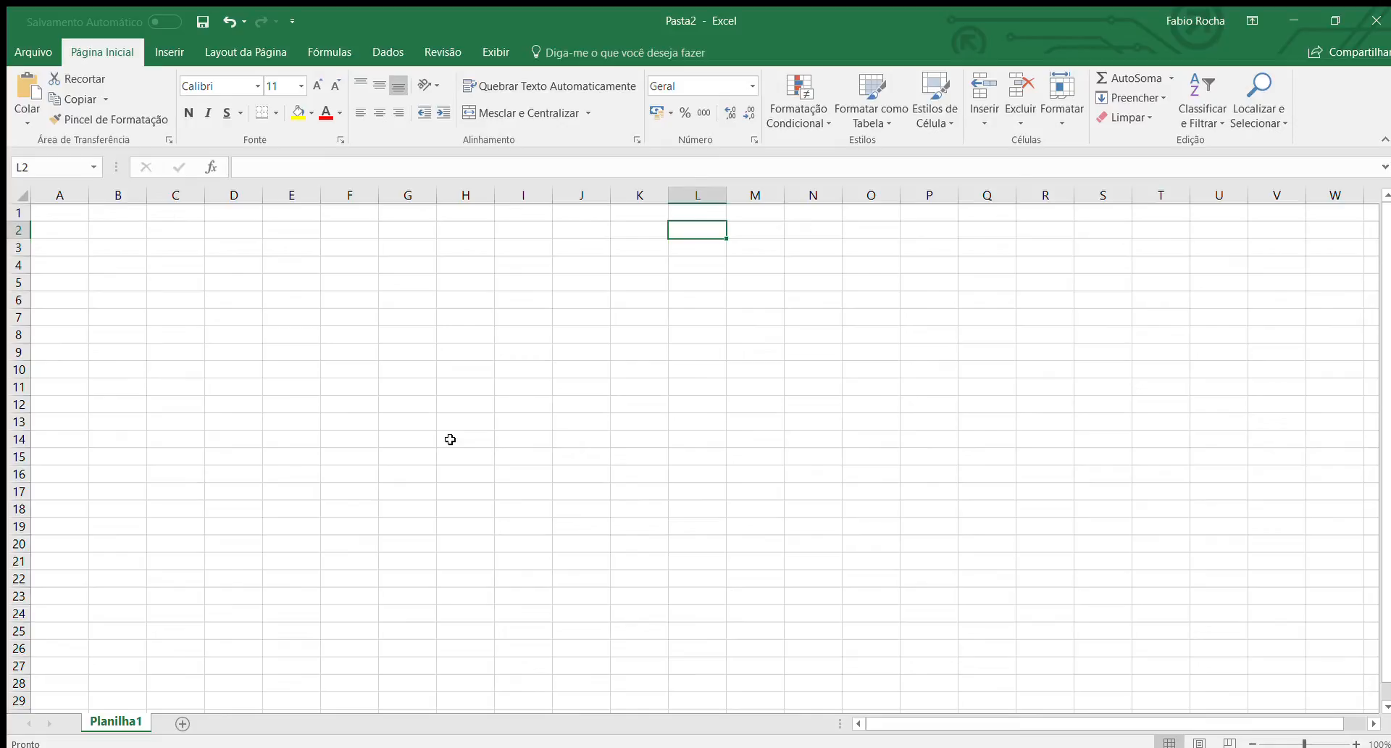
Enter the title "tabela de calorias de alimentos" in cell A1.
key("Left")
key("Left")
key("Left")
key("Left")
key("Left")
key("Left")
key("Left")
key("Left")
key("Left")
key("Left")
key("Left")
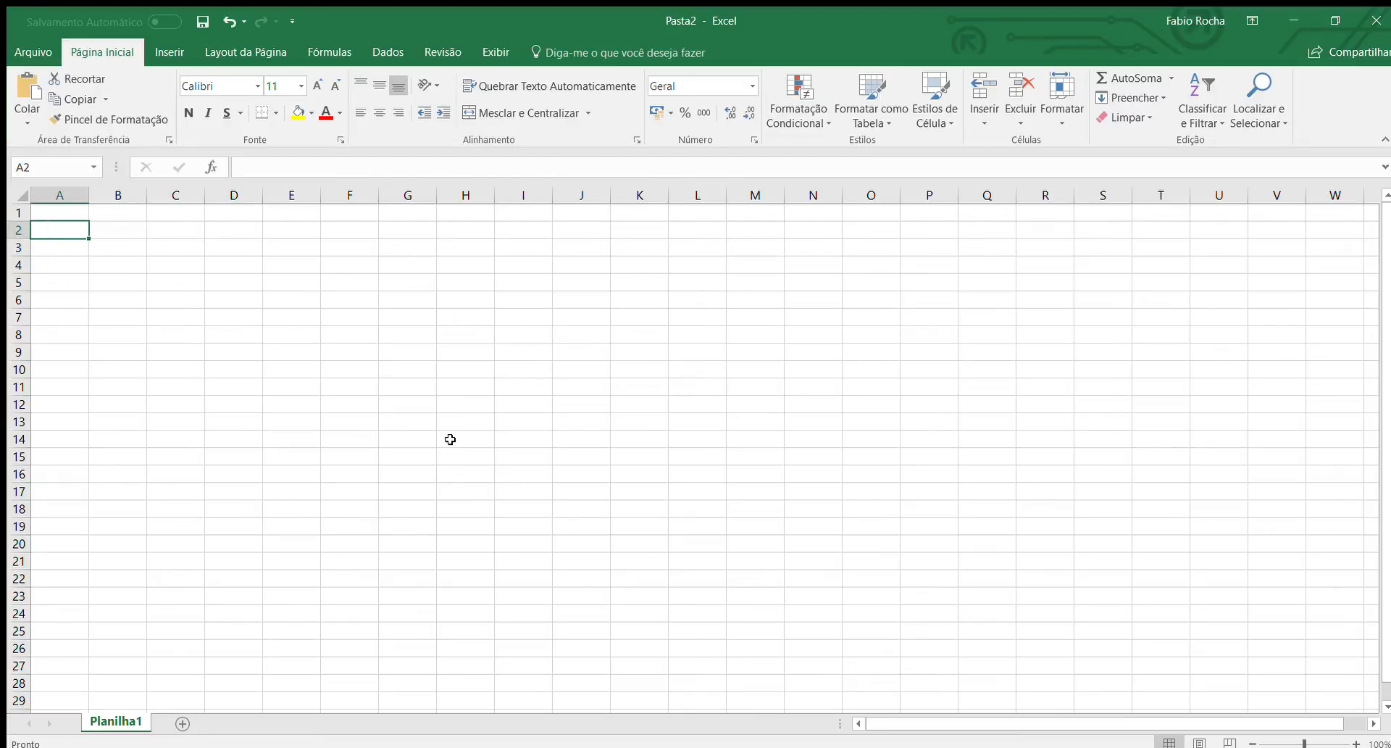
key("Up")
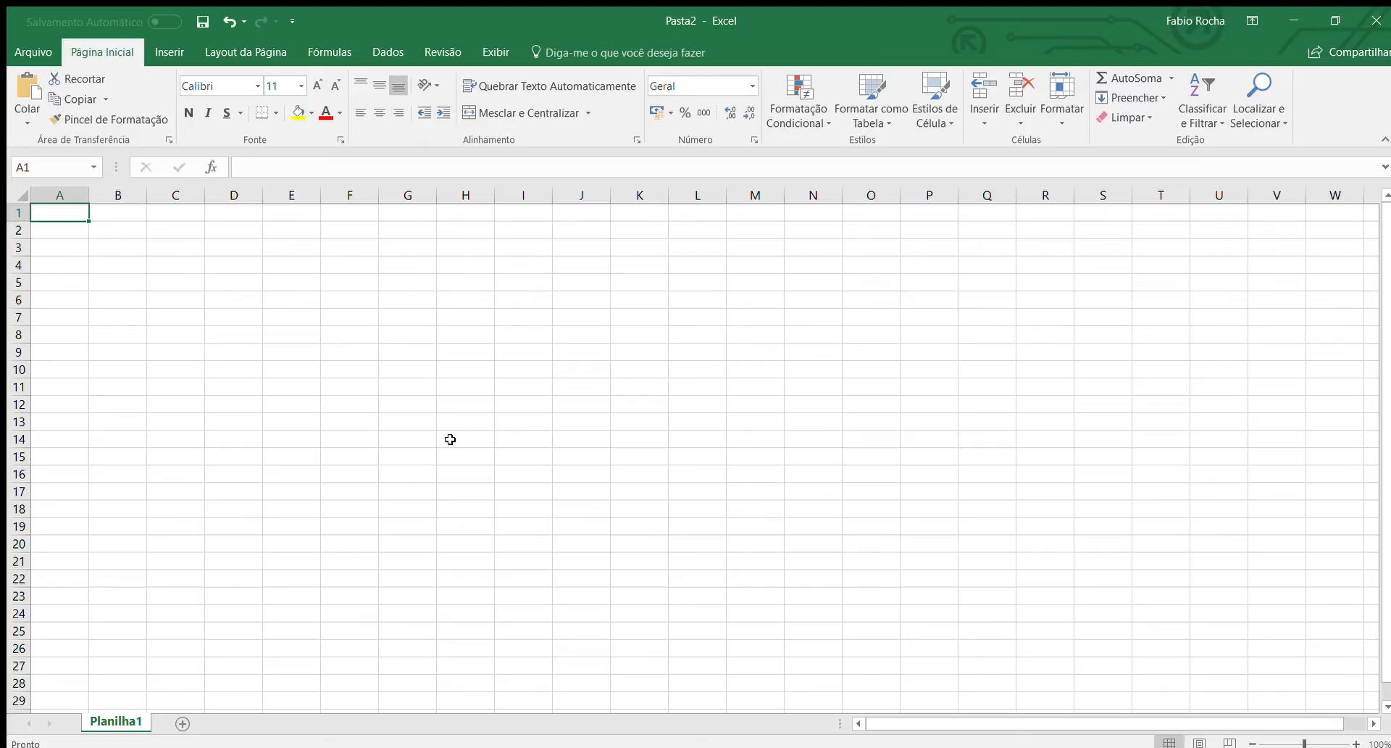
type("tabel")
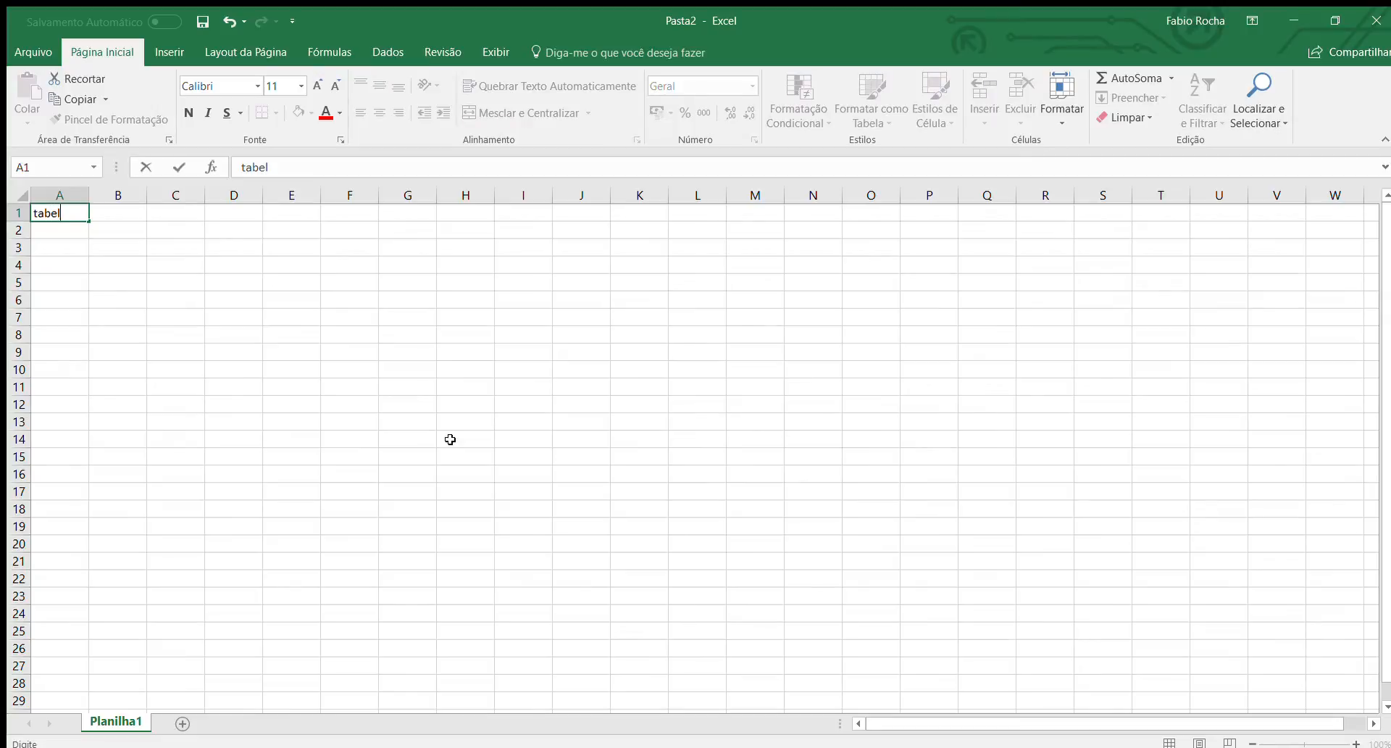
type("a de calorias de a")
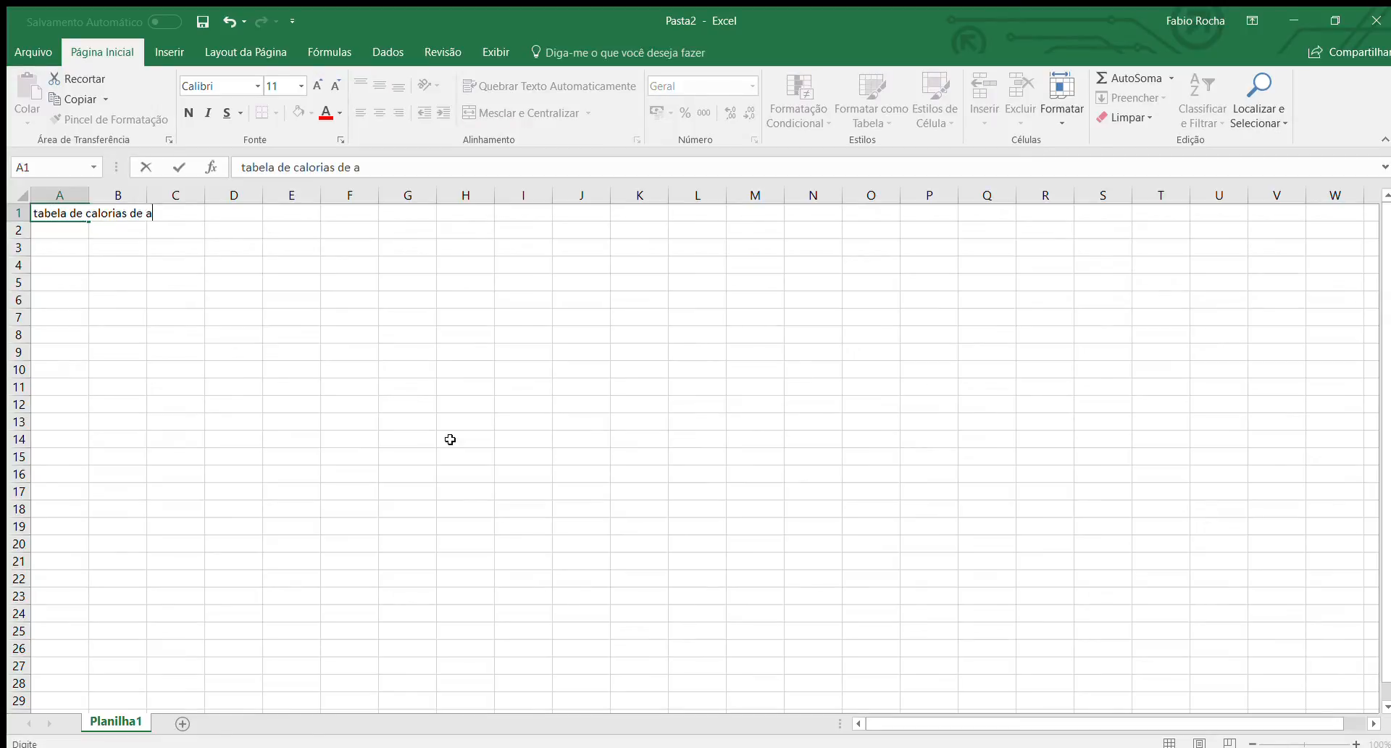
type("limentos")
key("Return")
Enter the column headers "Alimentos" in A2 and "Caloria" in B2.
type("Alimentos")
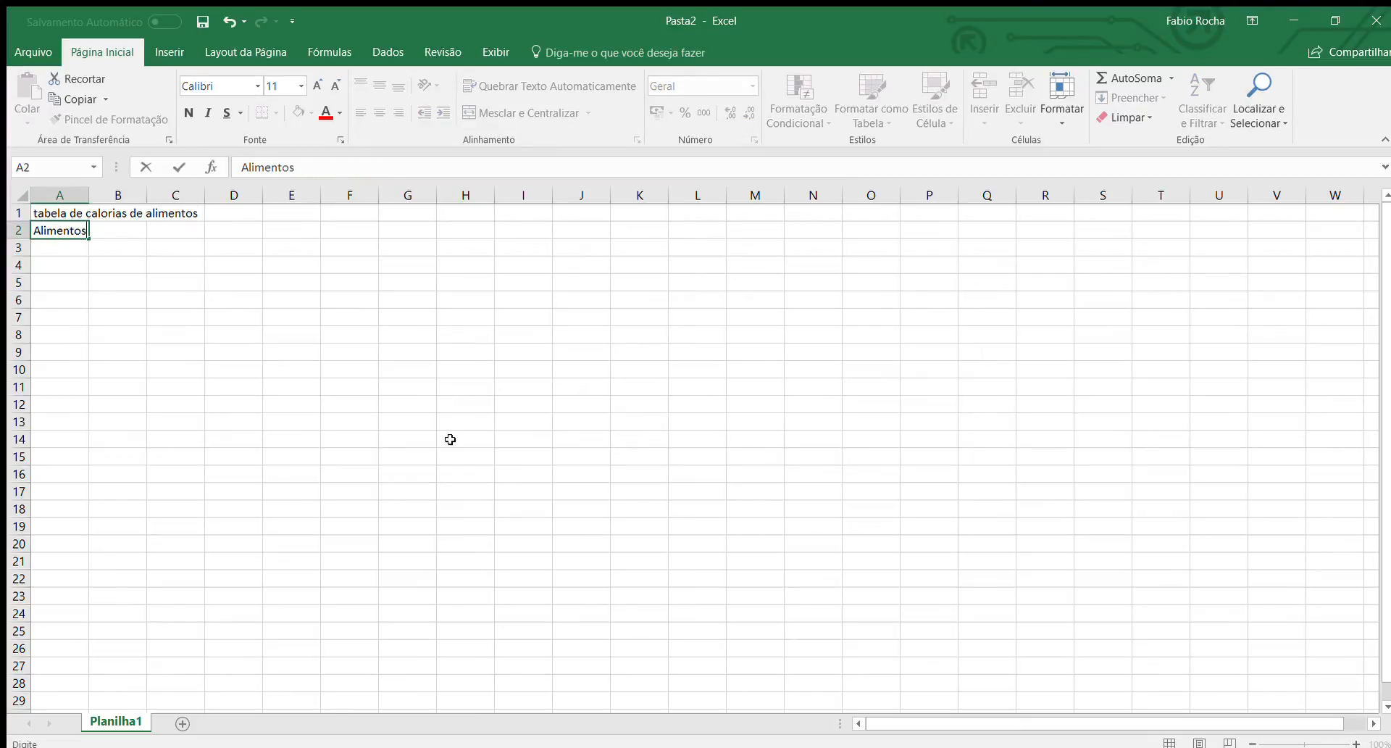
key("Tab")
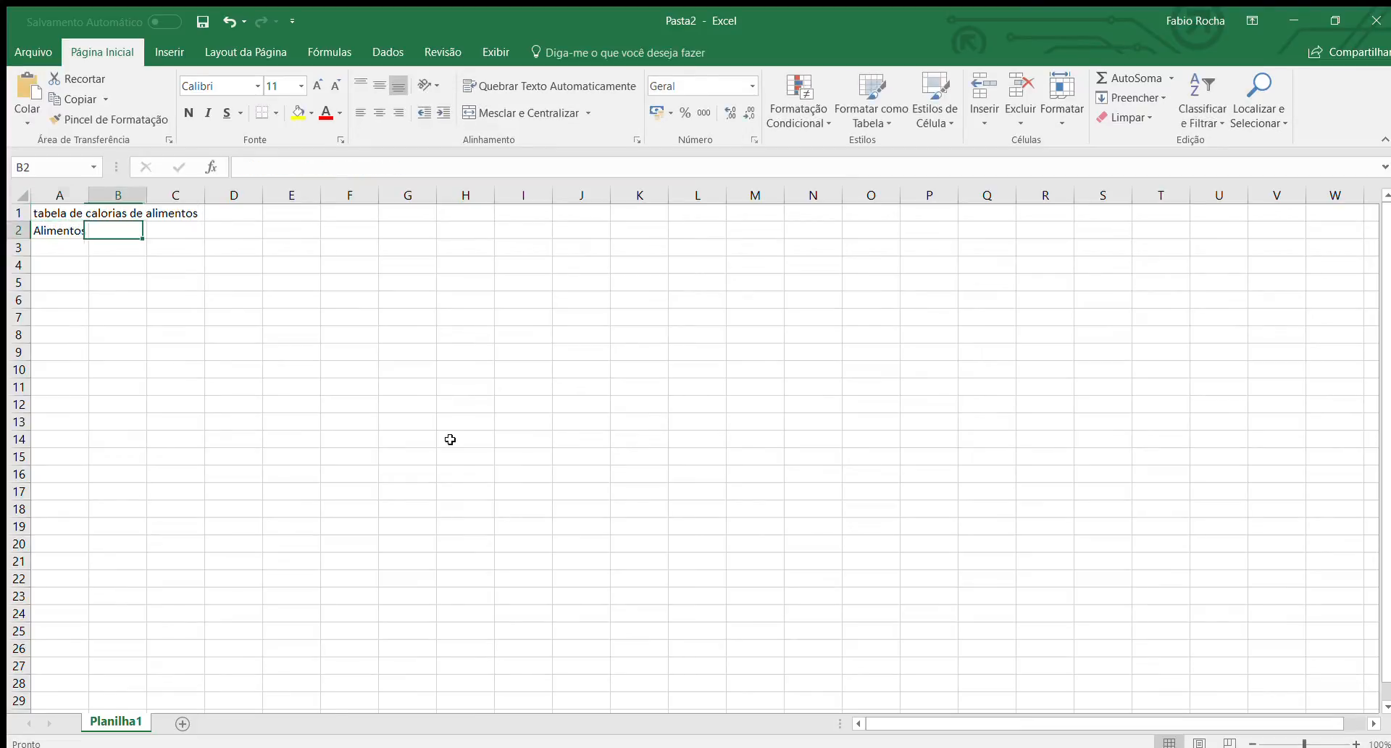
type("Caloria")
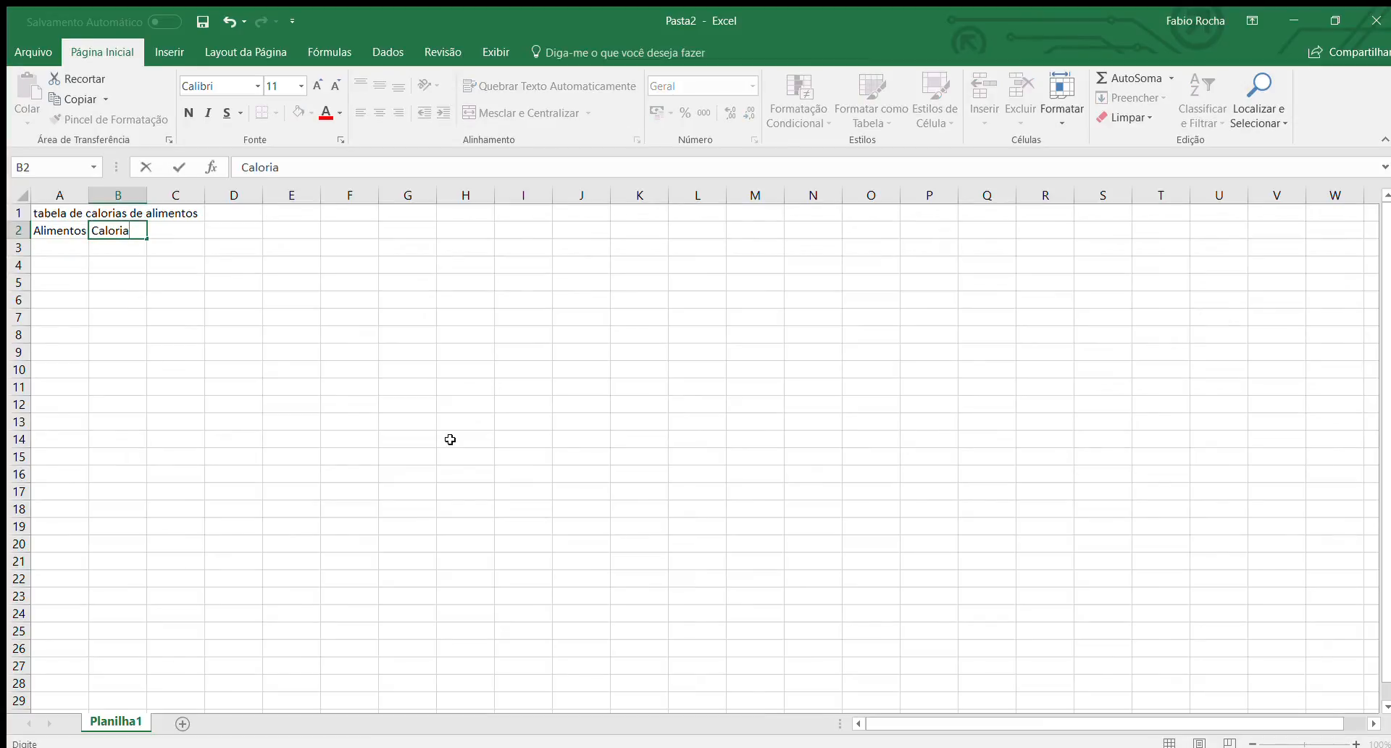
key("Return")
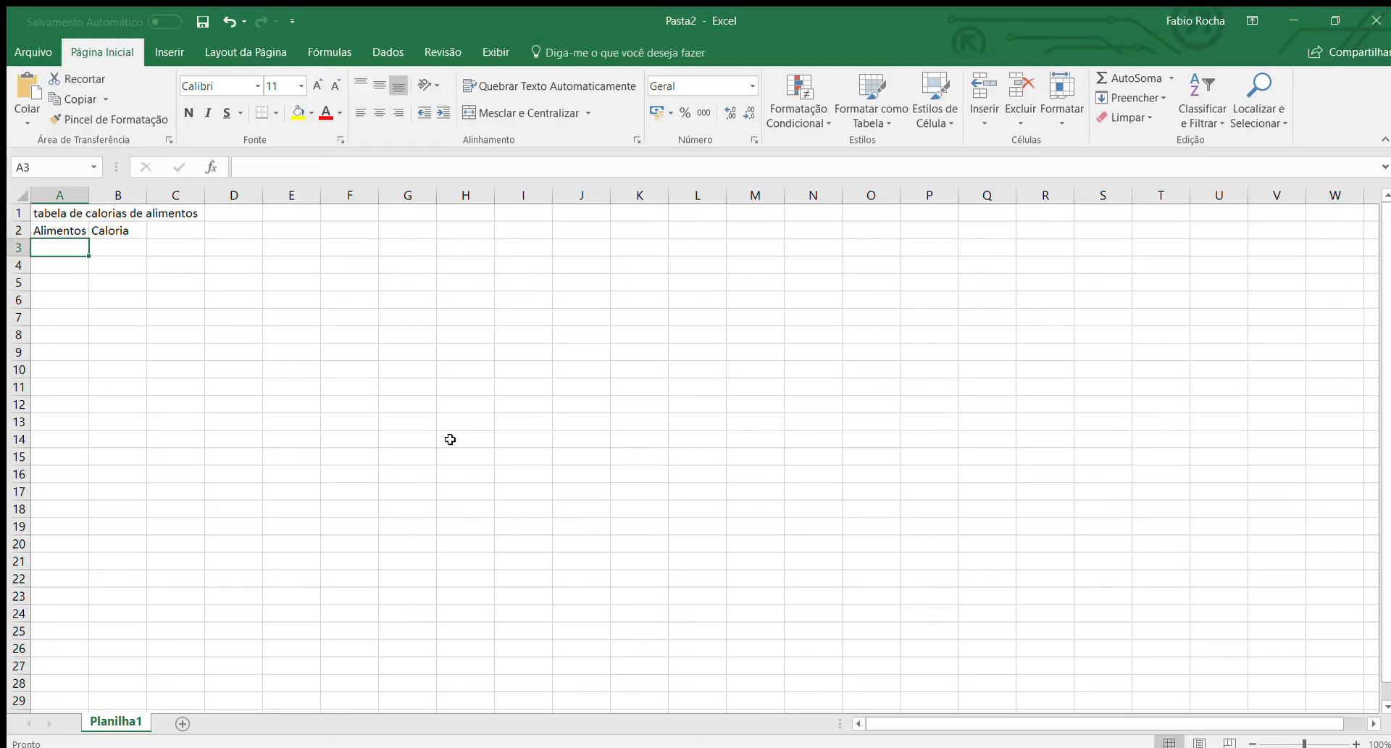
List the foods "Café com açucar", "Café sem açucar", "Água de coco" and "Caldo de cana" in cells A3 to A6.
type("Café com")
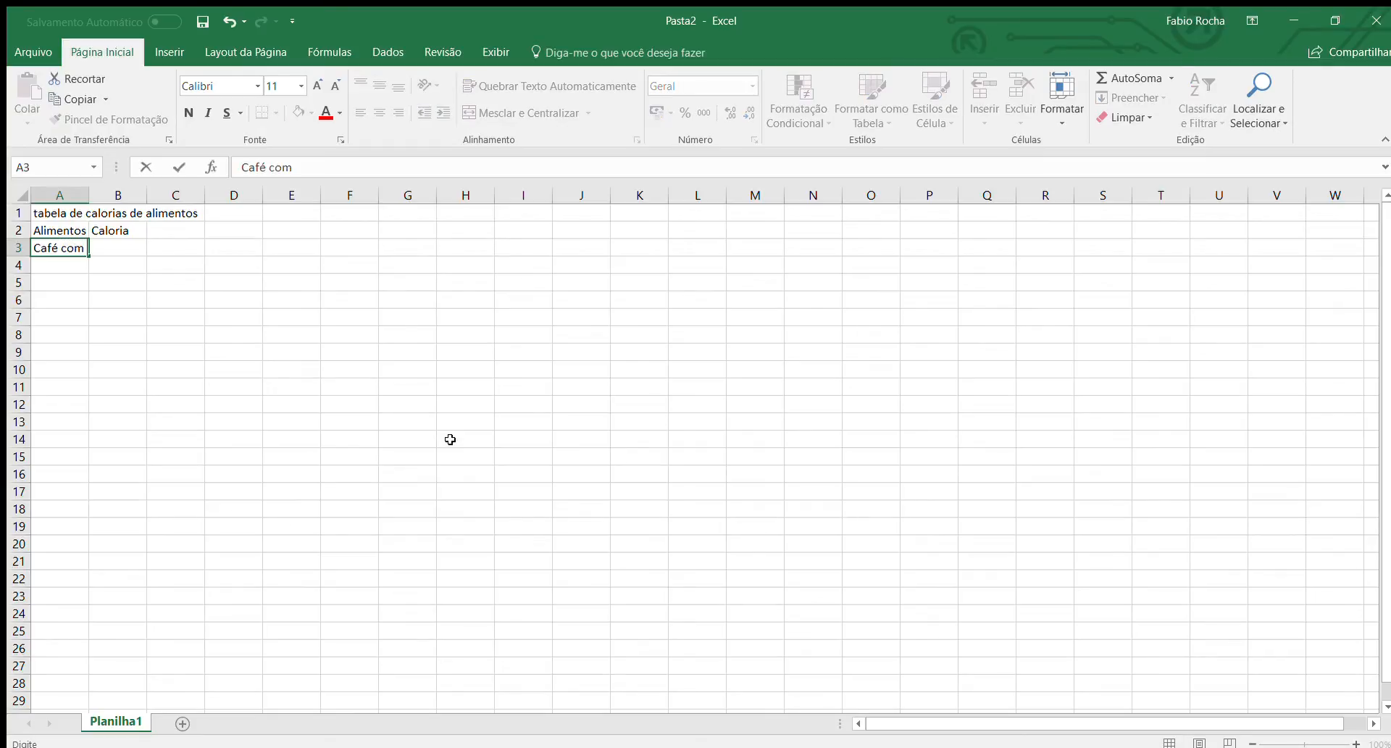
type(" açucar")
key("Return")
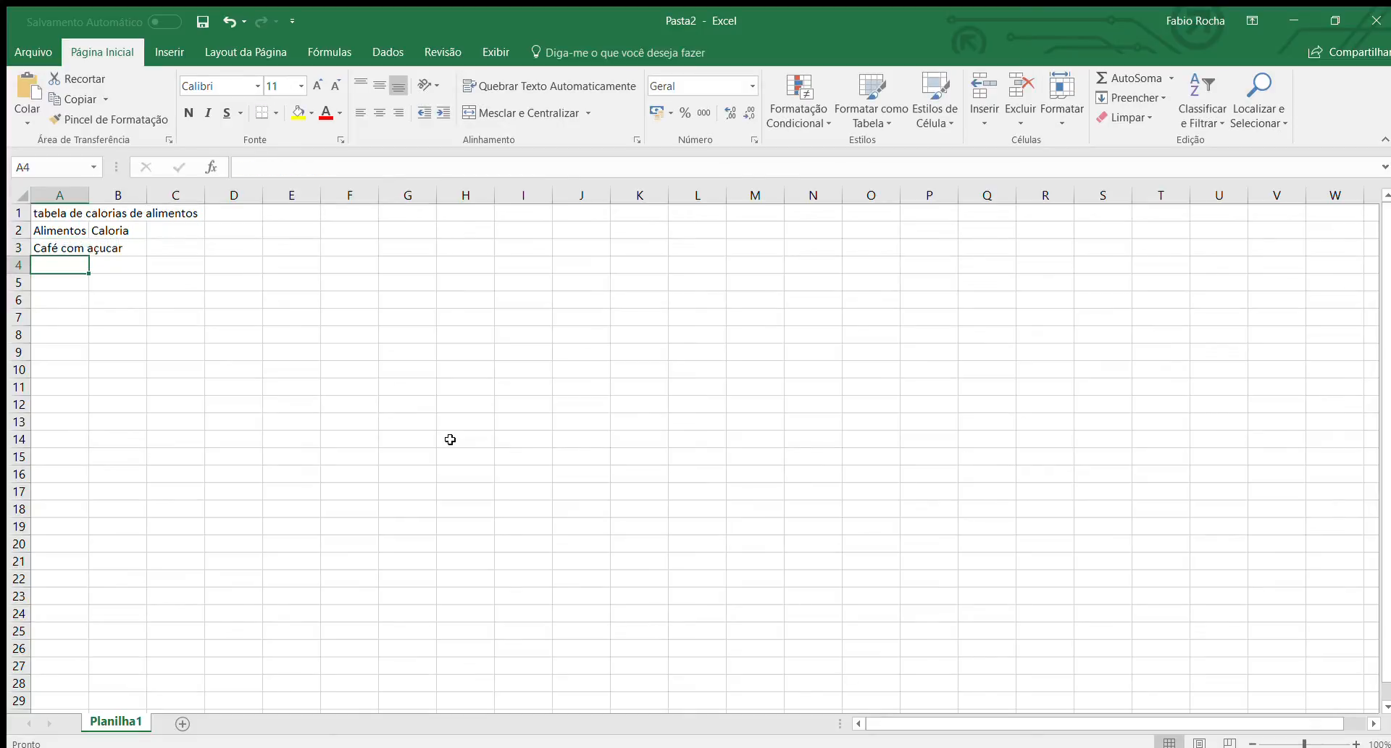
type("Café s")
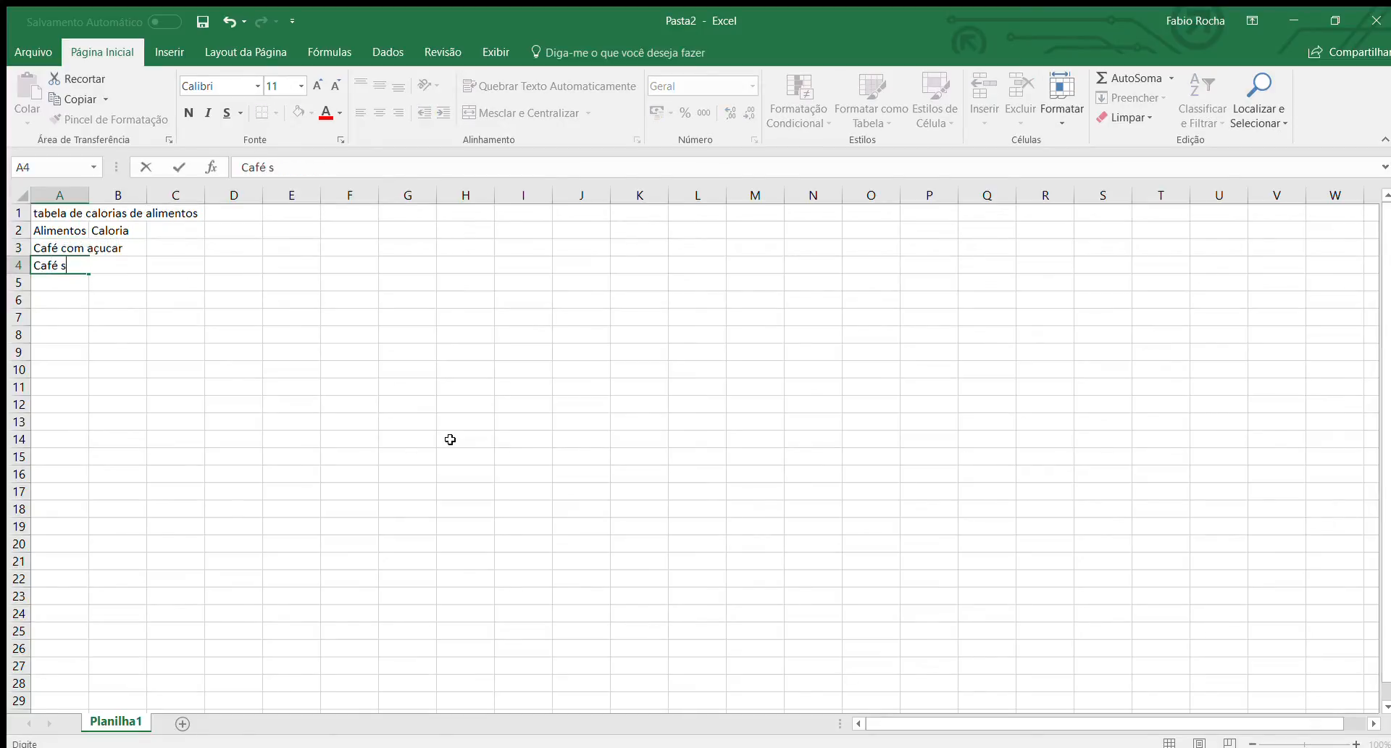
type("em açucar")
key("Return")
type("Á")
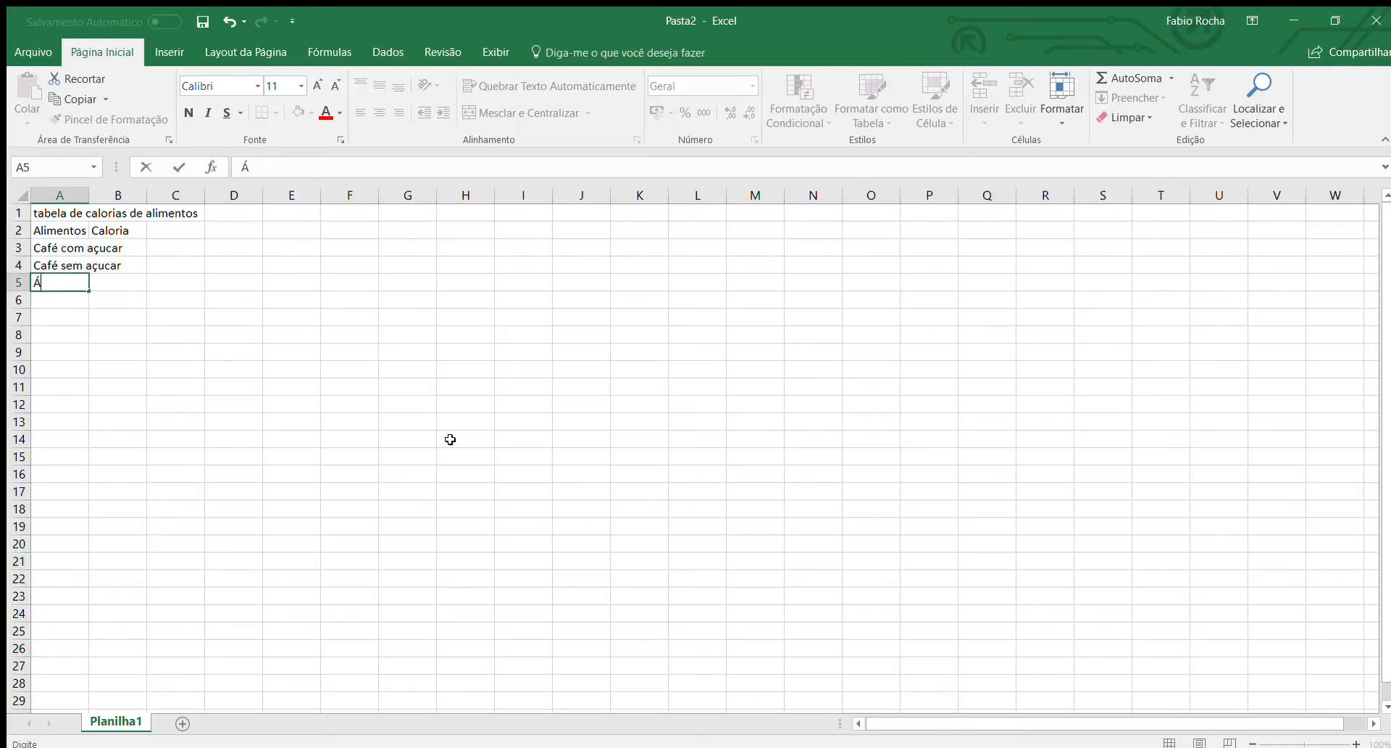
type("gua de coco")
key("Return")
type("Caldo de ")
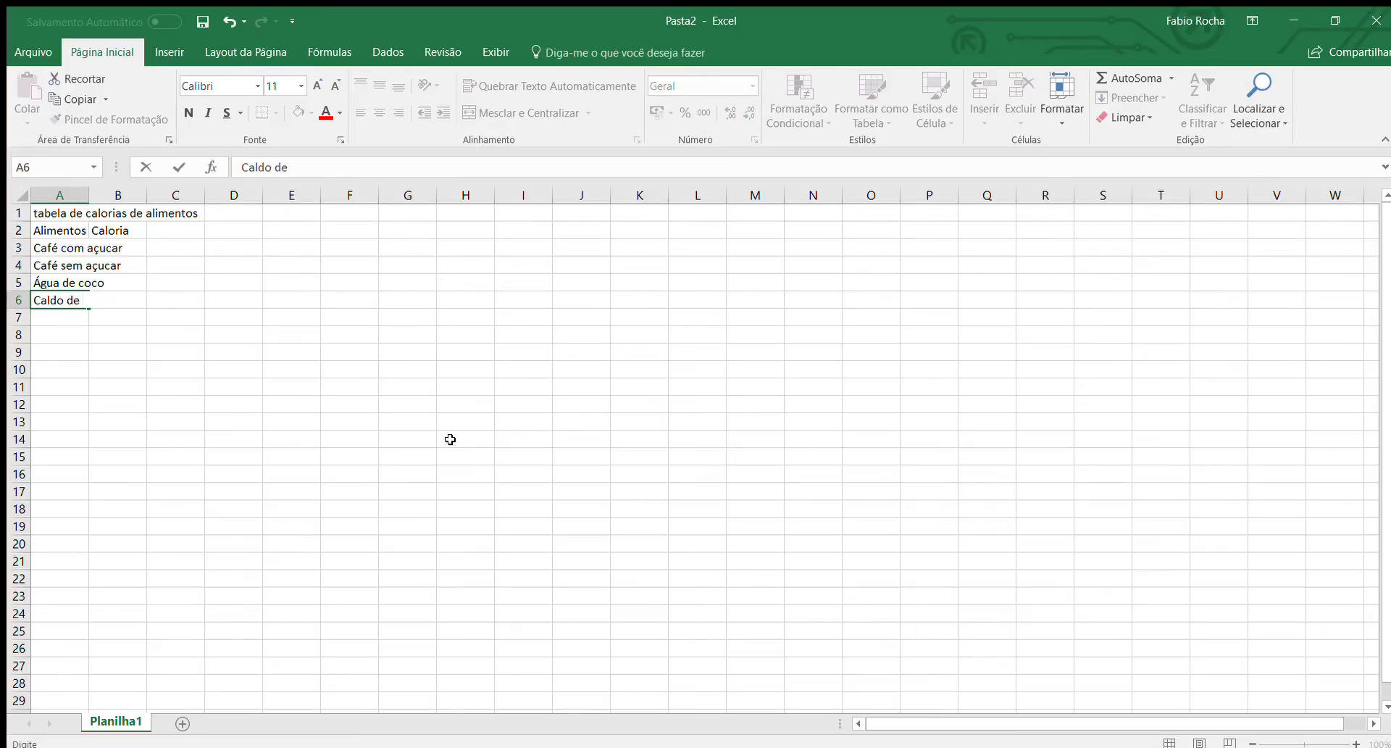
type("cana")
key("Return")
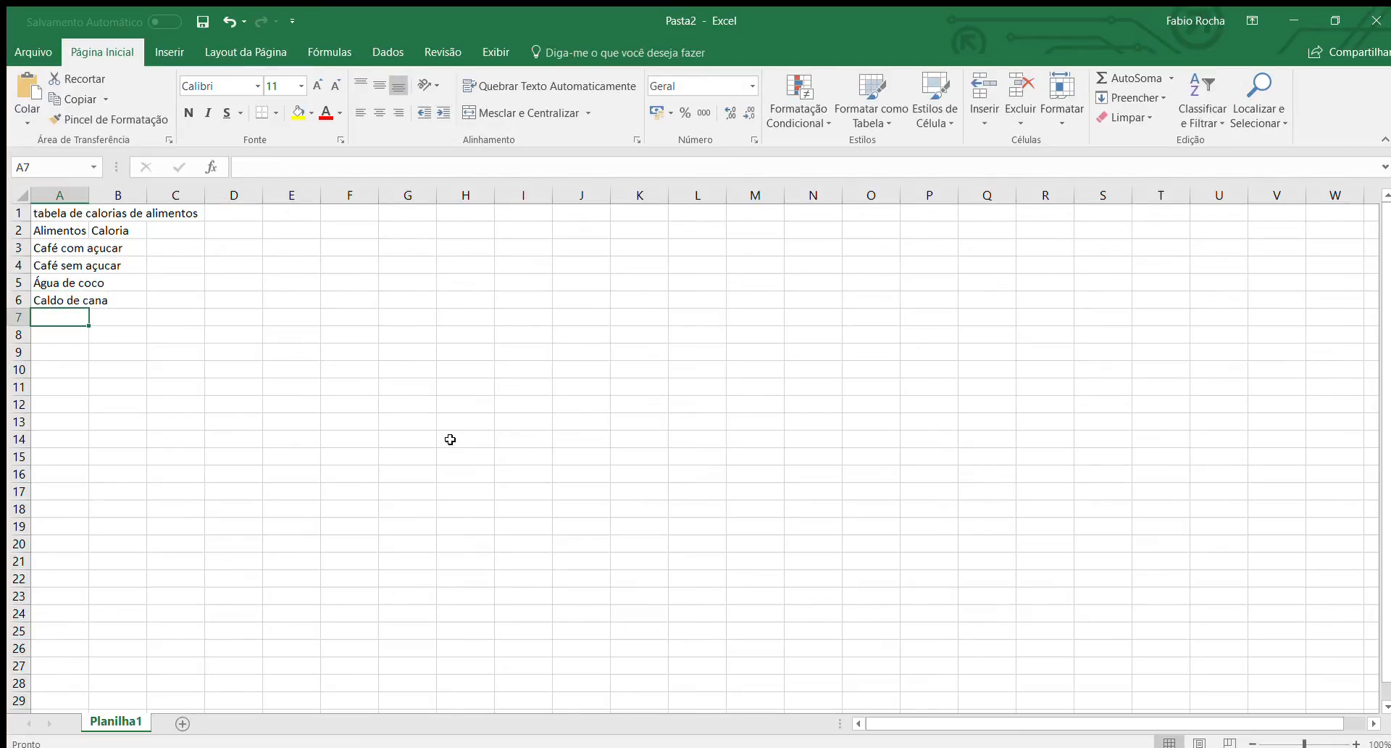
Add the drinks "Cerveja", "Coca-Cola" and "Fanta" to the food list in cells A7 to A9.
type("Cerveja")
key("Return")
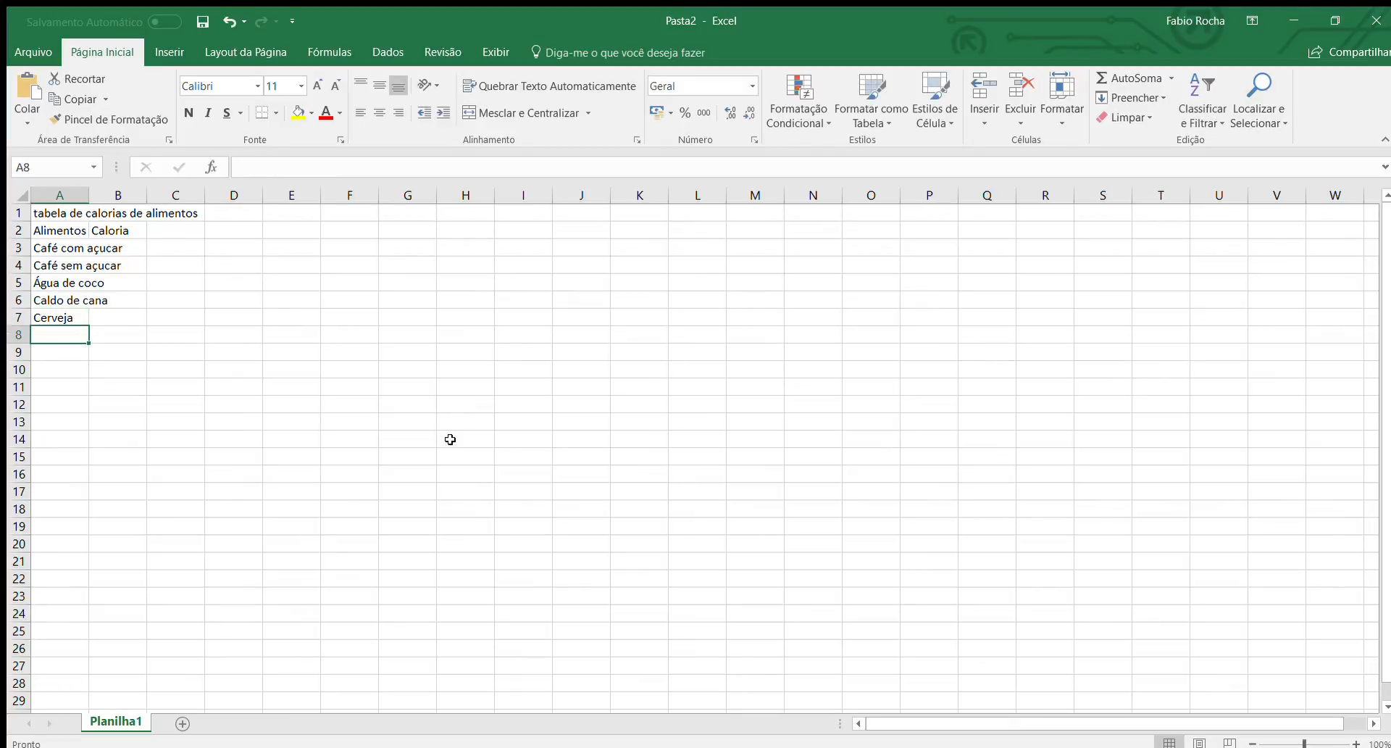
type("Coca-C")
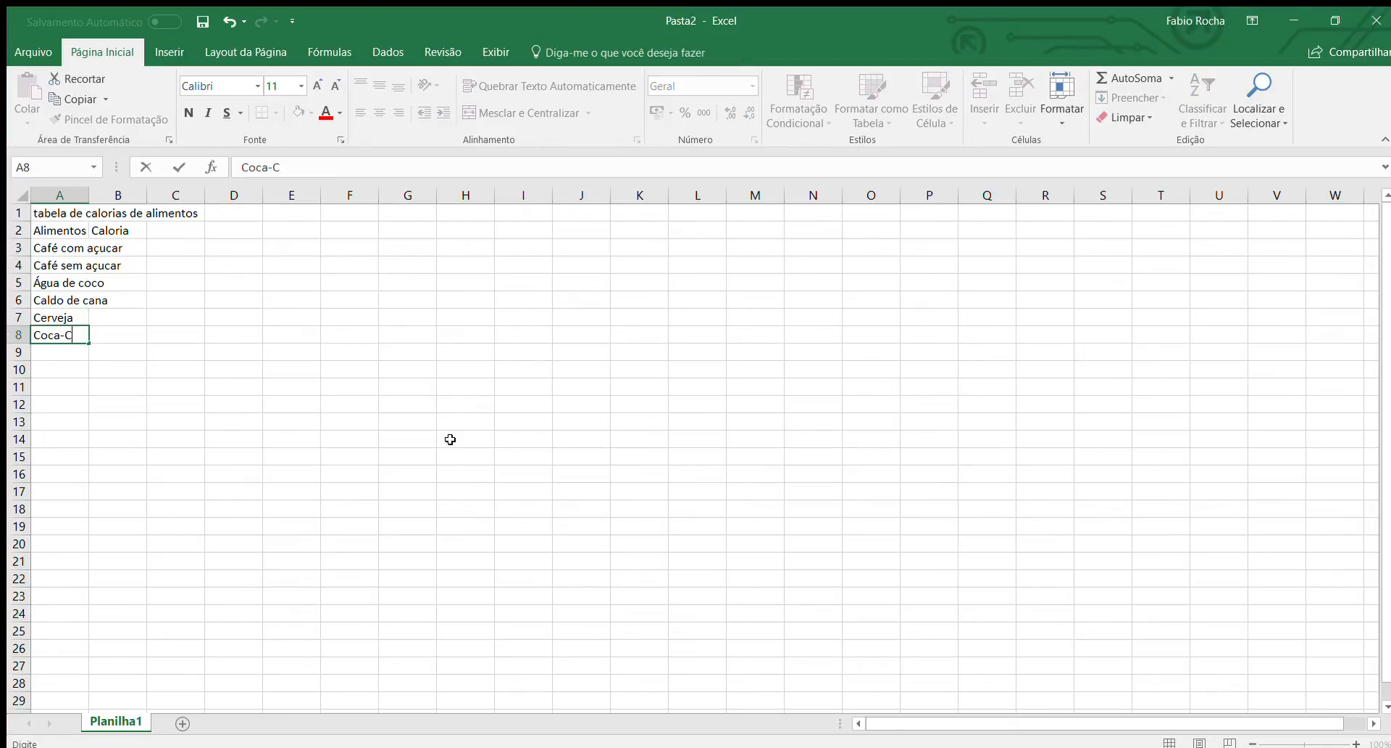
type("ola")
key("Return")
type("Fanta")
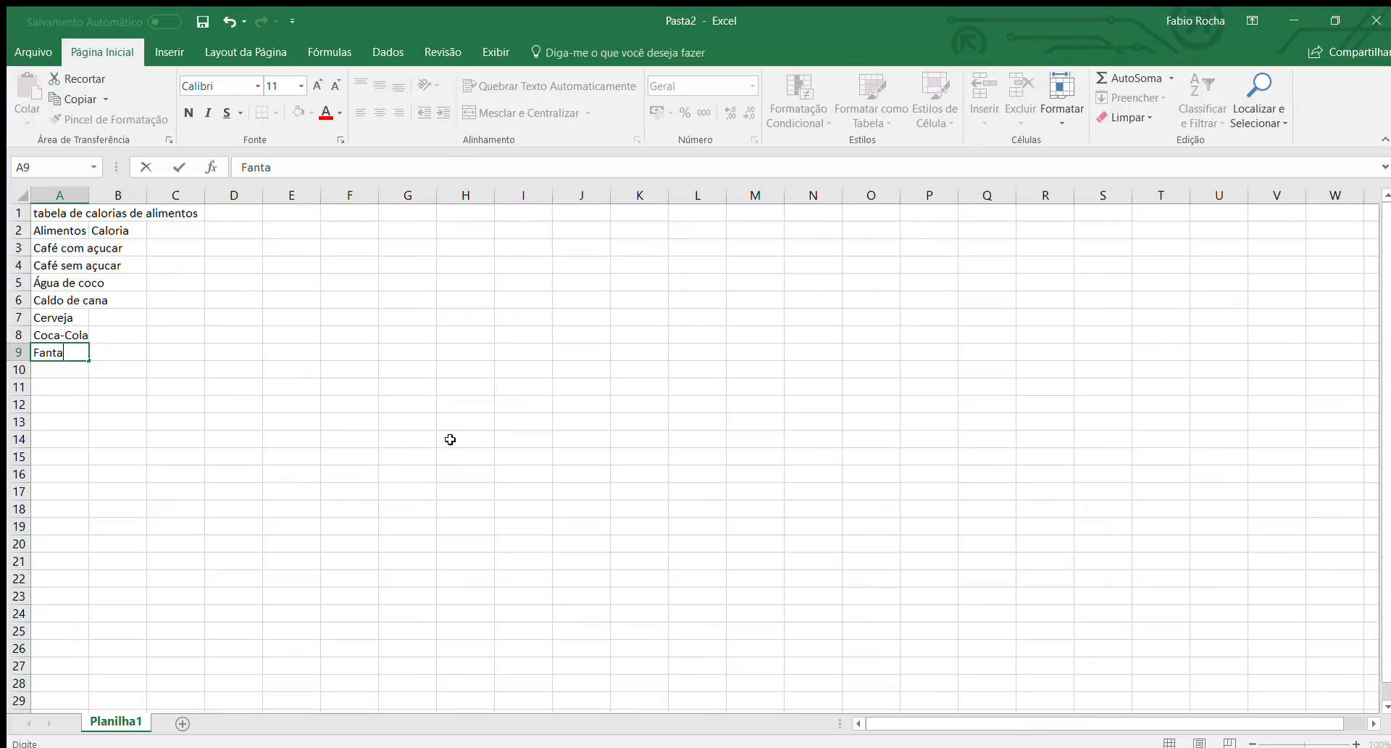
key("Return")
Add "Alcatra assada", "Picanha" and "Mortadela" to the food list in cells A10 to A12.
type("Alcatra")
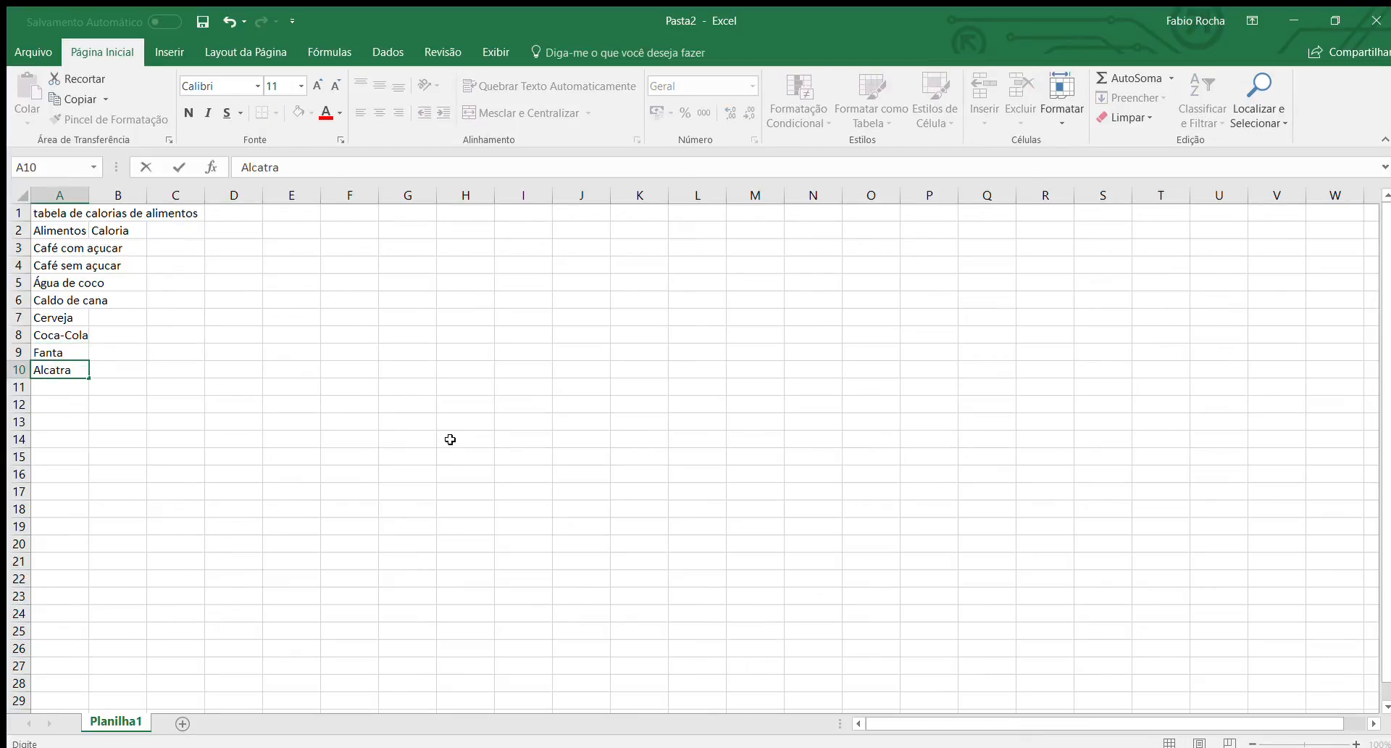
type(" assada")
key("Return")
type("Pic")
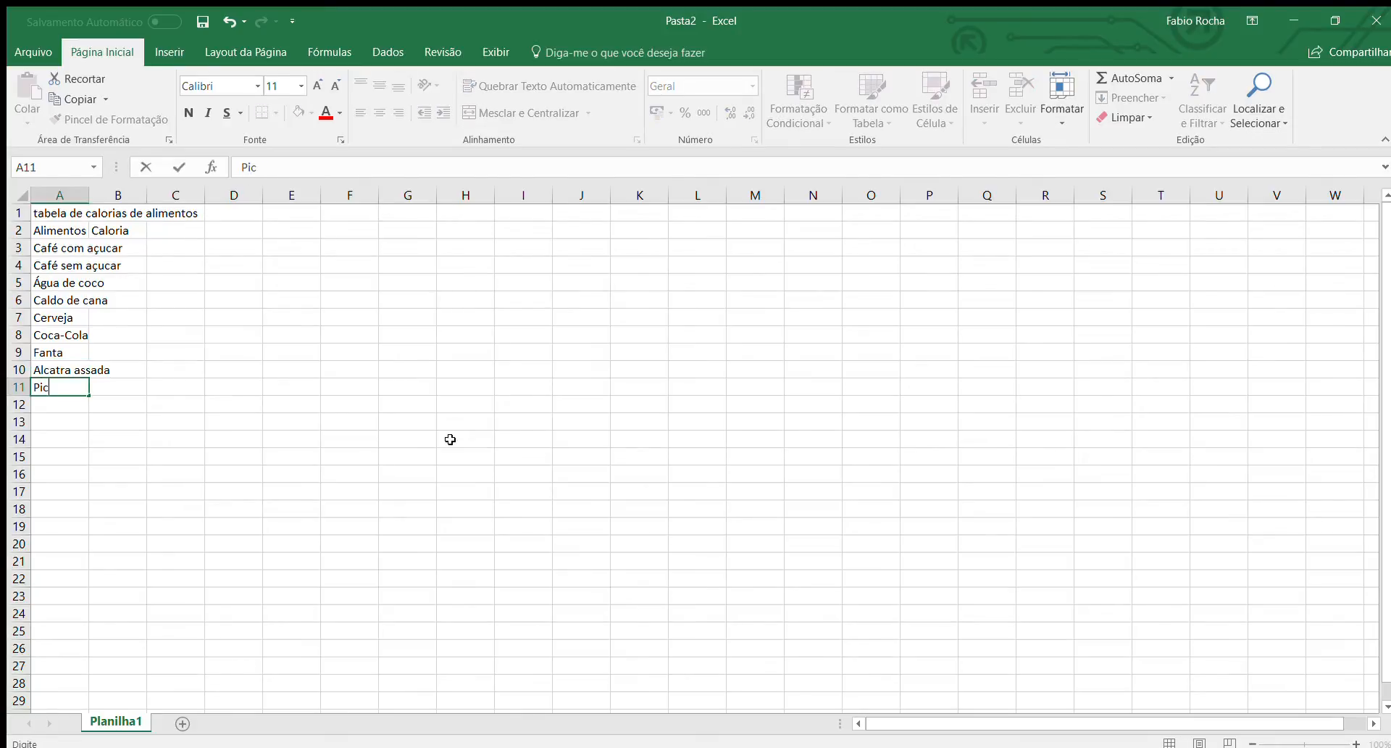
type("anha")
key("Return")
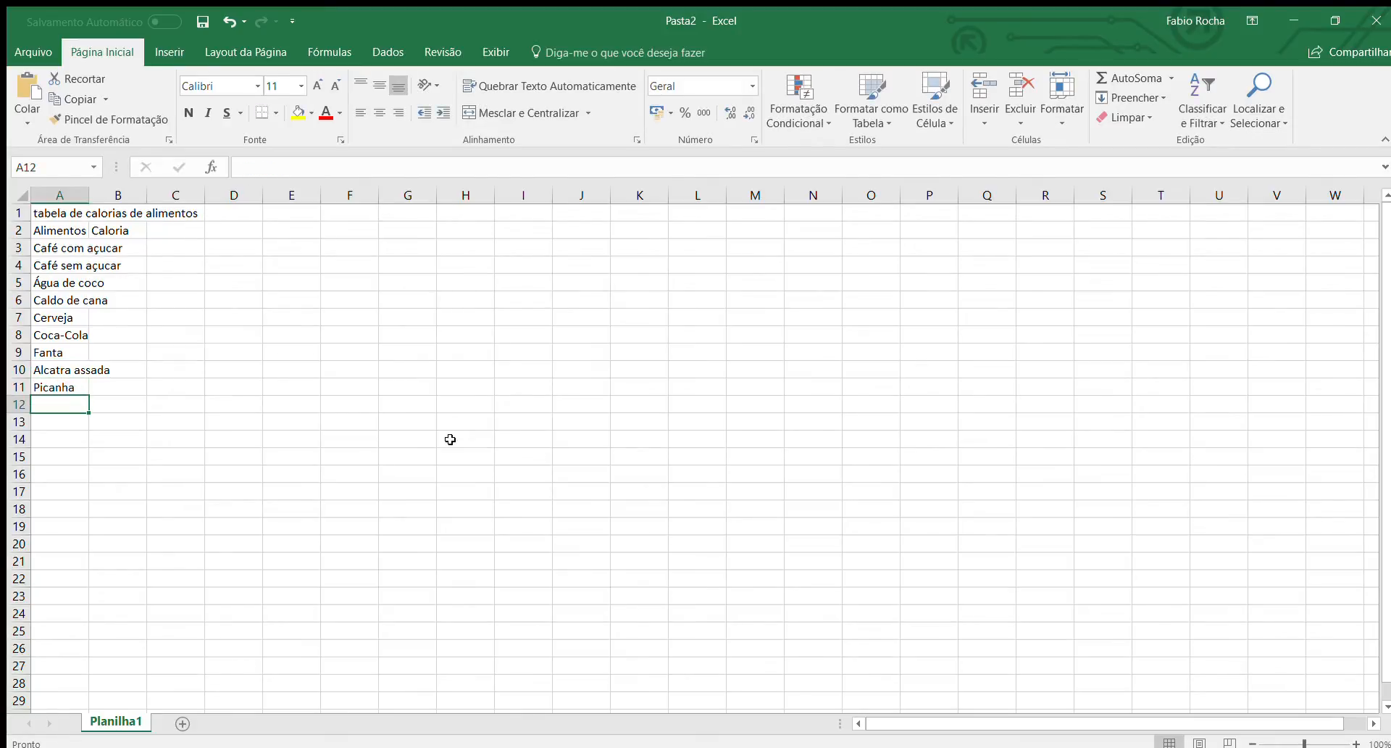
type("Mortadela")
key("Return")
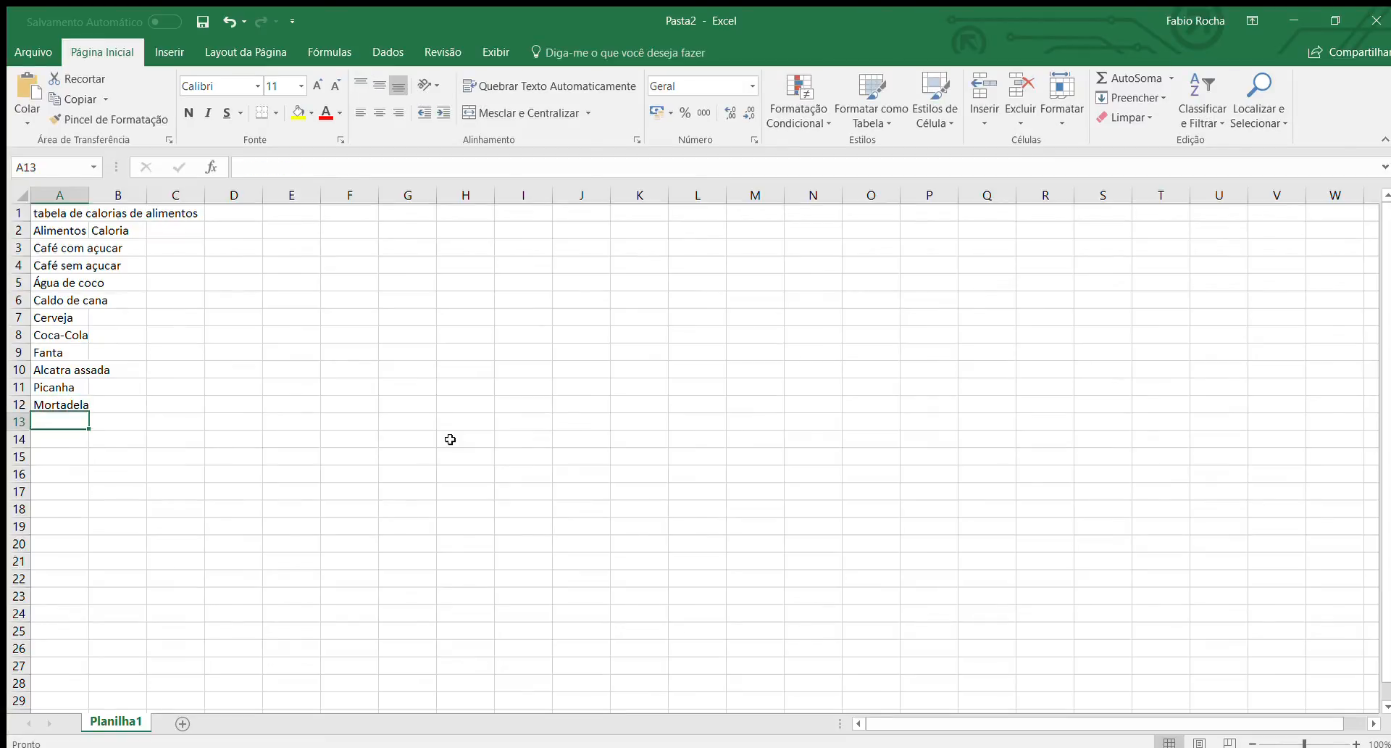
Complete the food list with "Mussarela", "Ovo frito" and "Pão Frances" in cells A13 to A15.
type("Mussare")
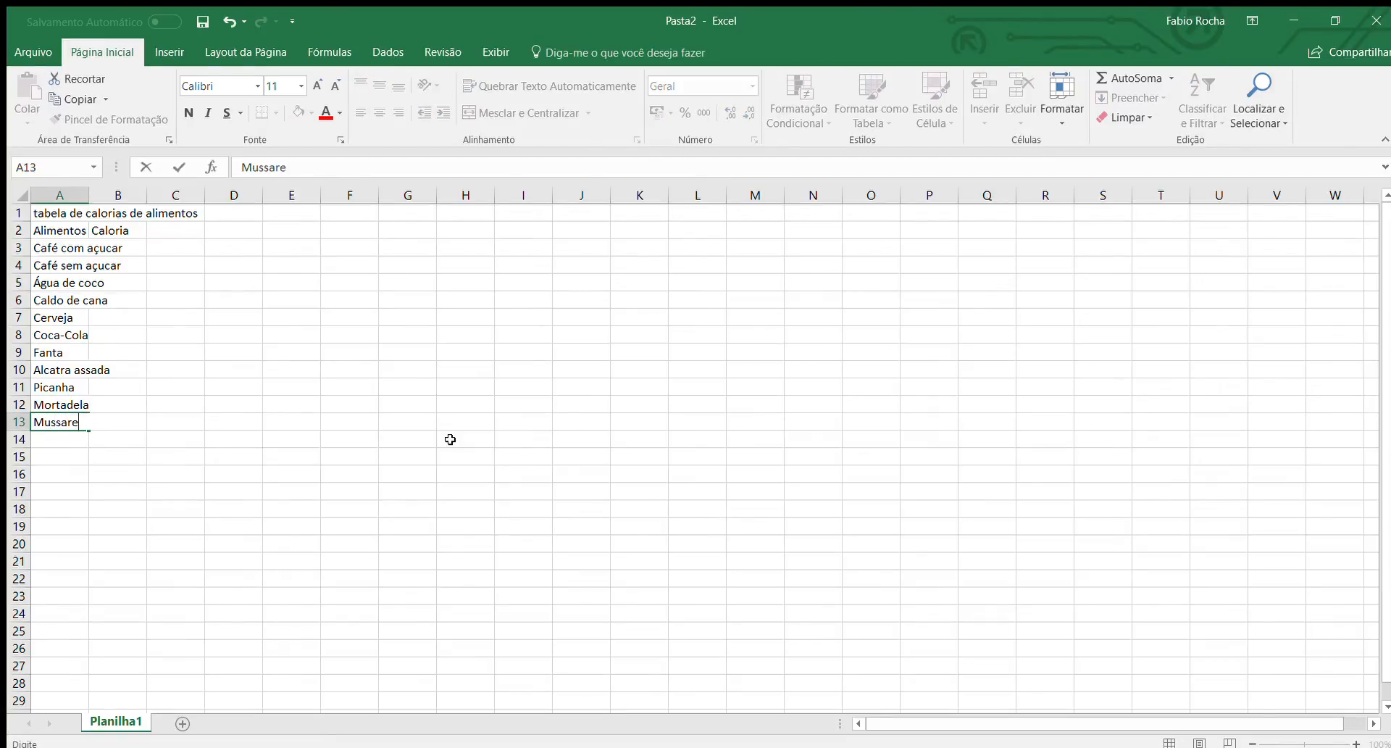
type("la")
key("Return")
type("Ovo ")
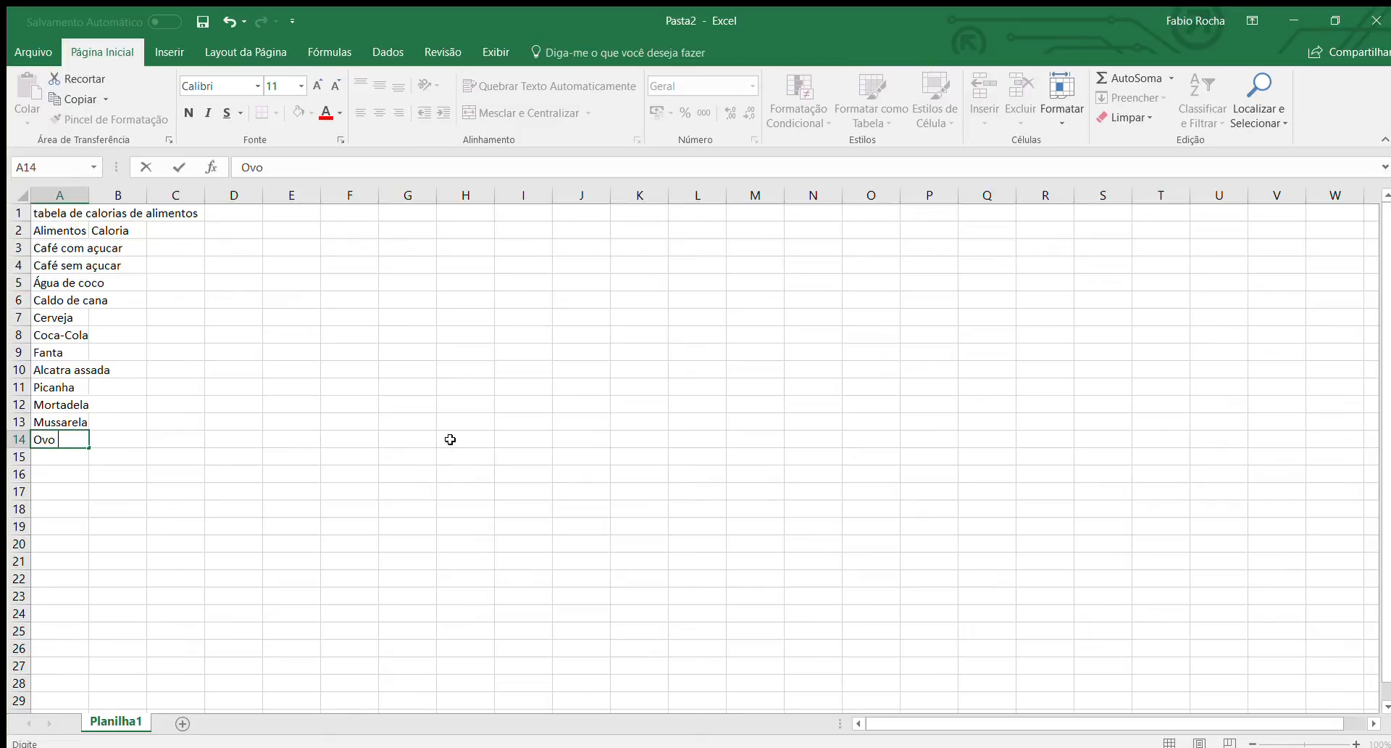
type("frito")
key("Return")
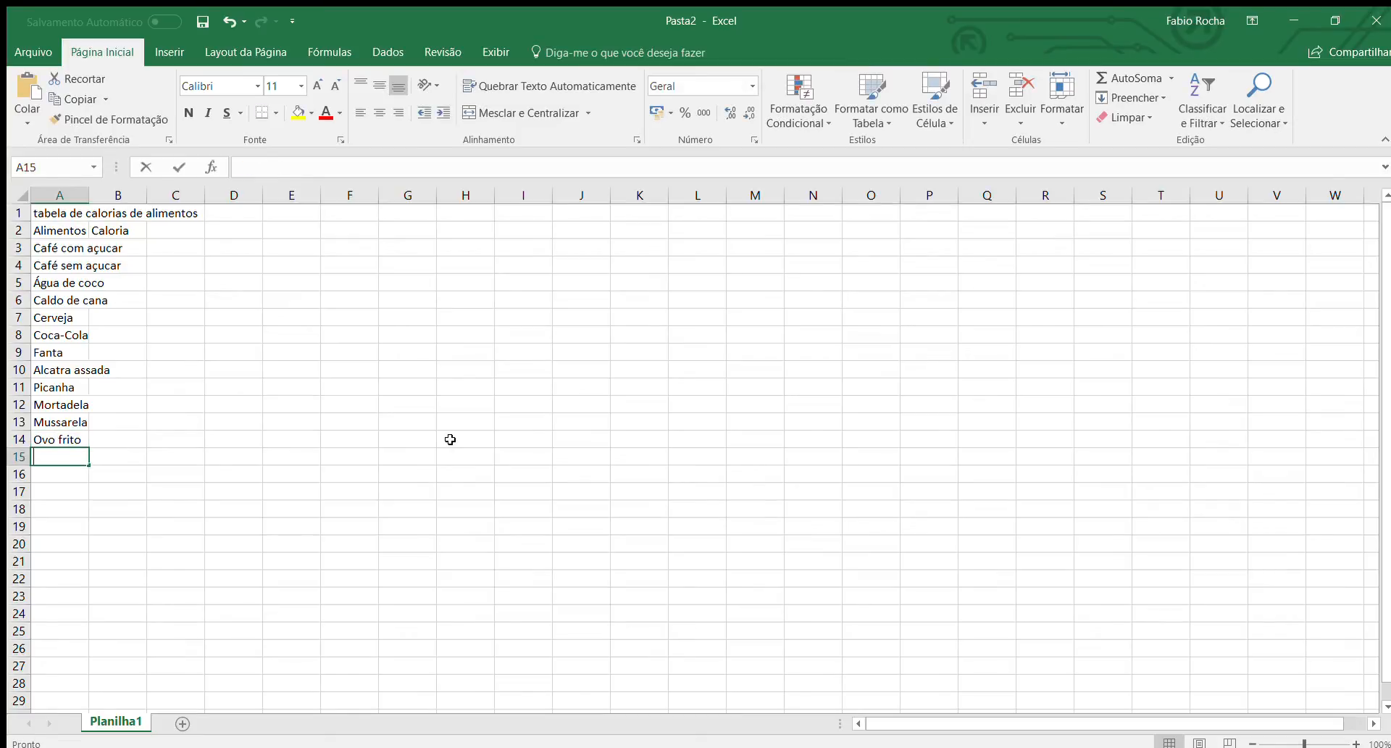
type("Pão Fra")
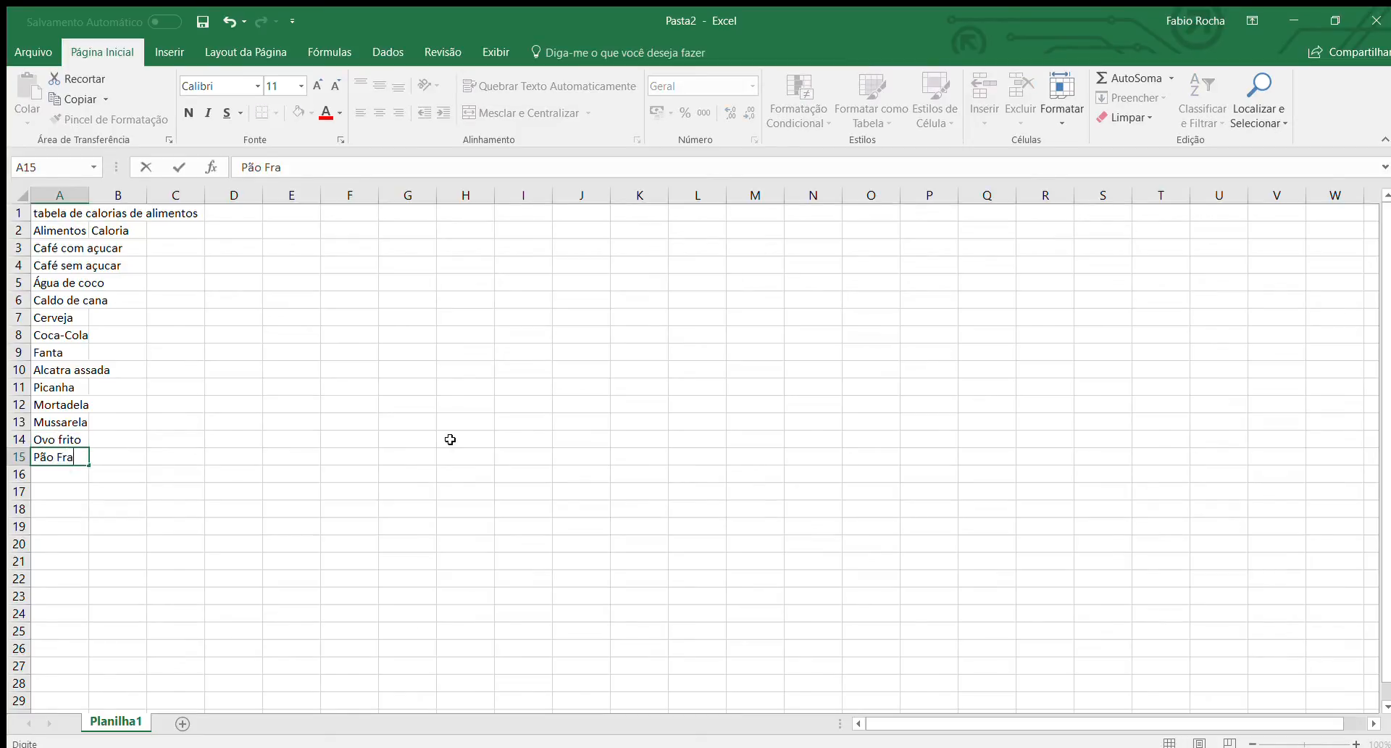
type("nces")
key("Return")
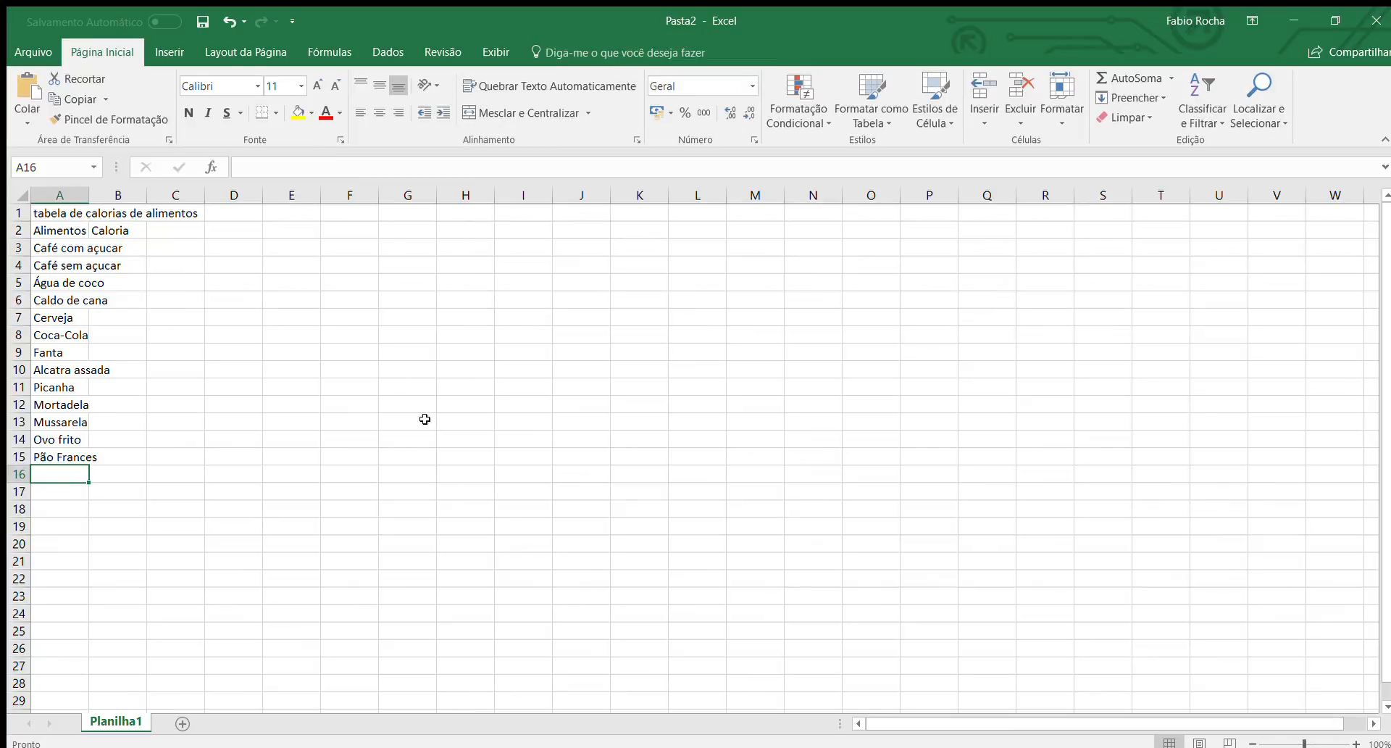
Widen column A to fit the food names and make the headers in A2:B2 bold.
mouse_move(89, 194)
left_mouse_down()
mouse_move(124, 194)
mouse_move(115, 230)
mouse_move(142, 227)
mouse_move(73, 212)
left_mouse_up()
left_click(189, 112)
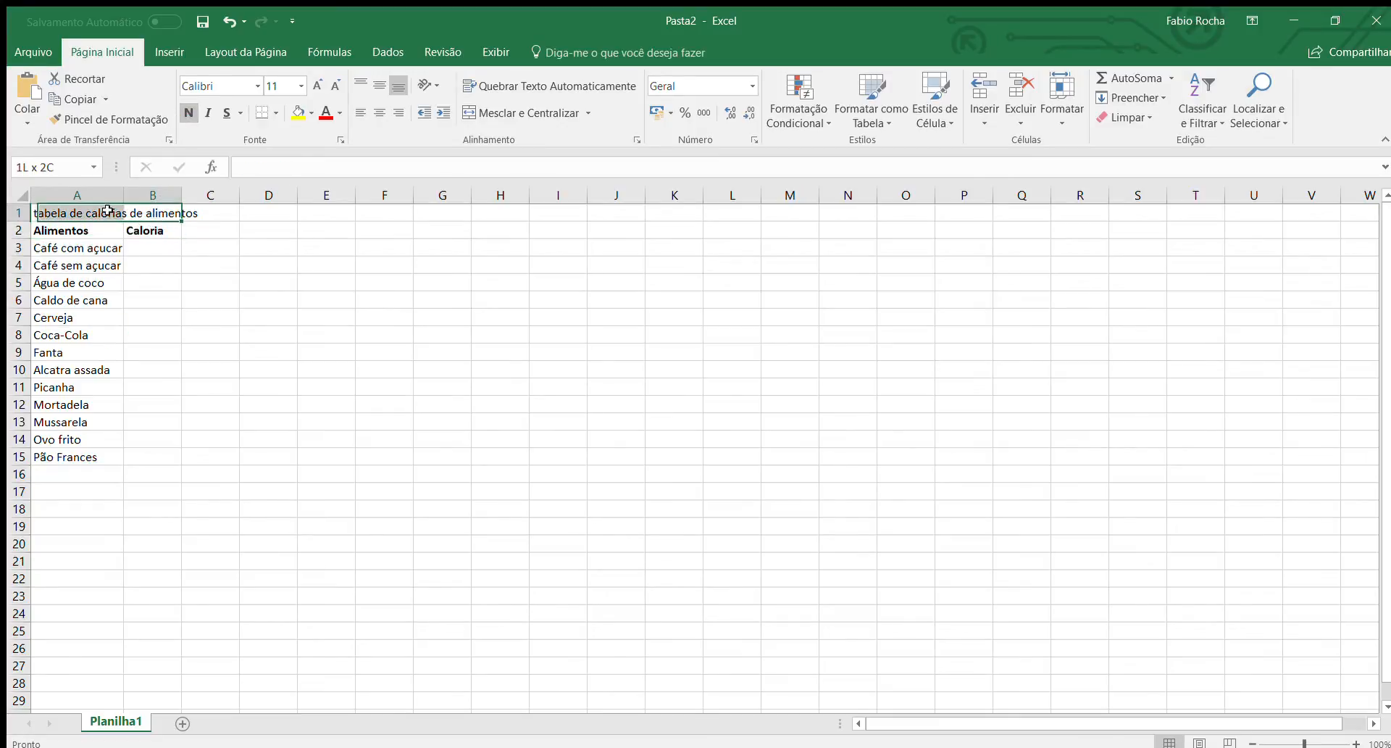
Merge and center the title across A1:B1 in bold, and correct its text to "Tabela de calorias de alimentos".
left_click(465, 114)
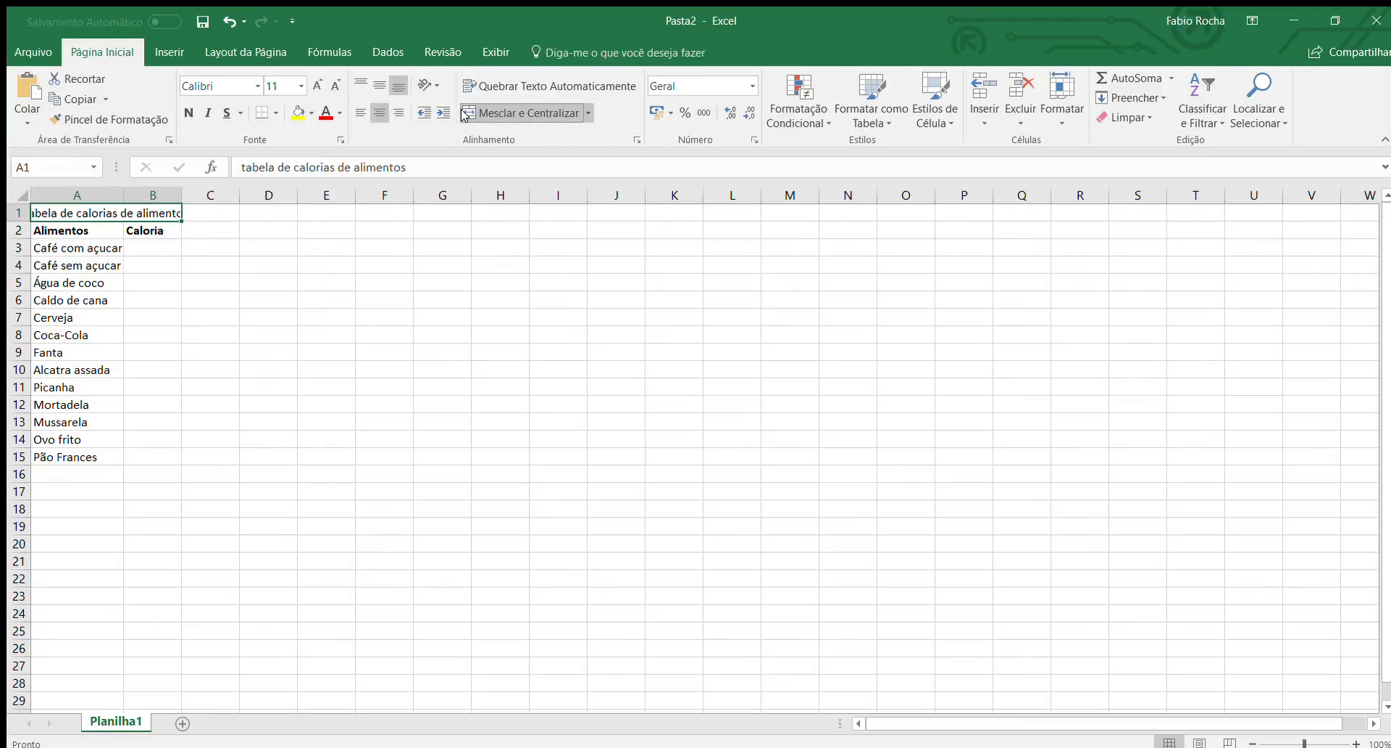
left_click(189, 113)
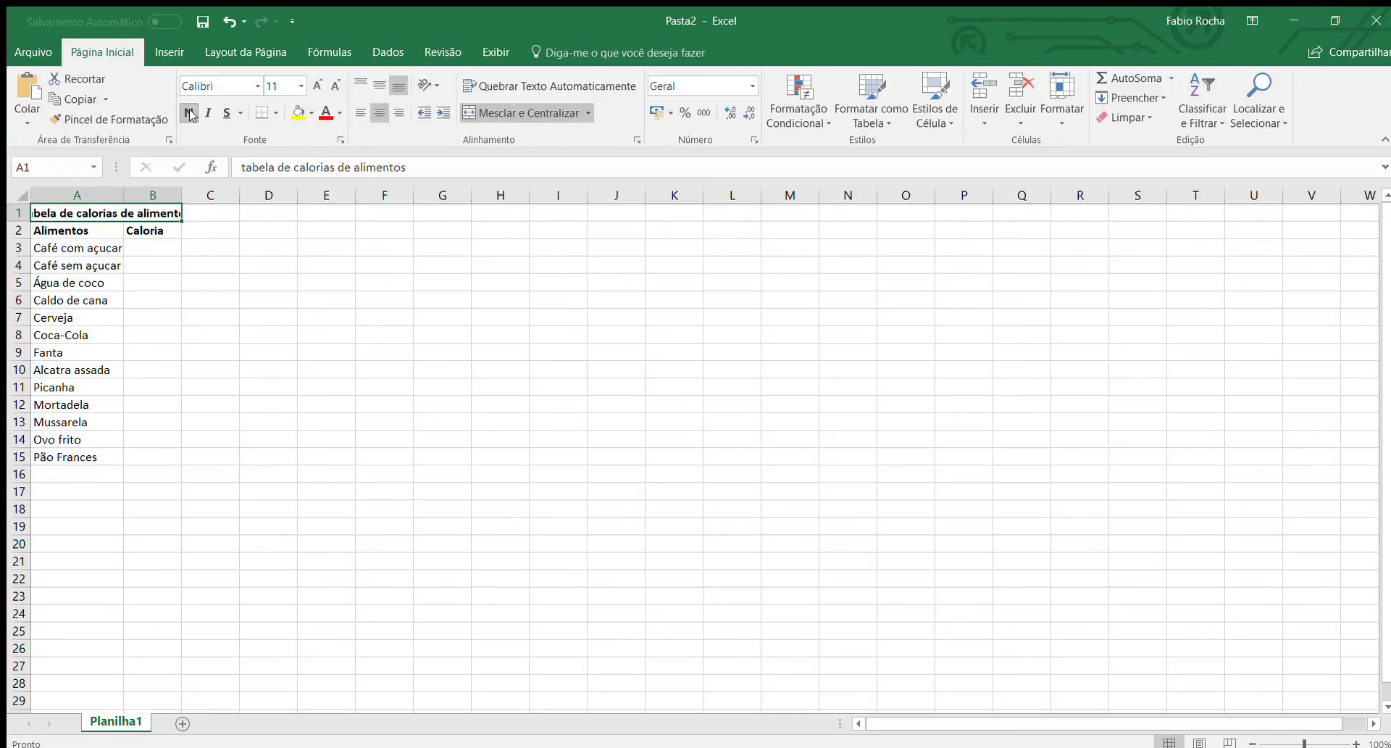
left_click(245, 168)
key("BackSpace")
type("T")
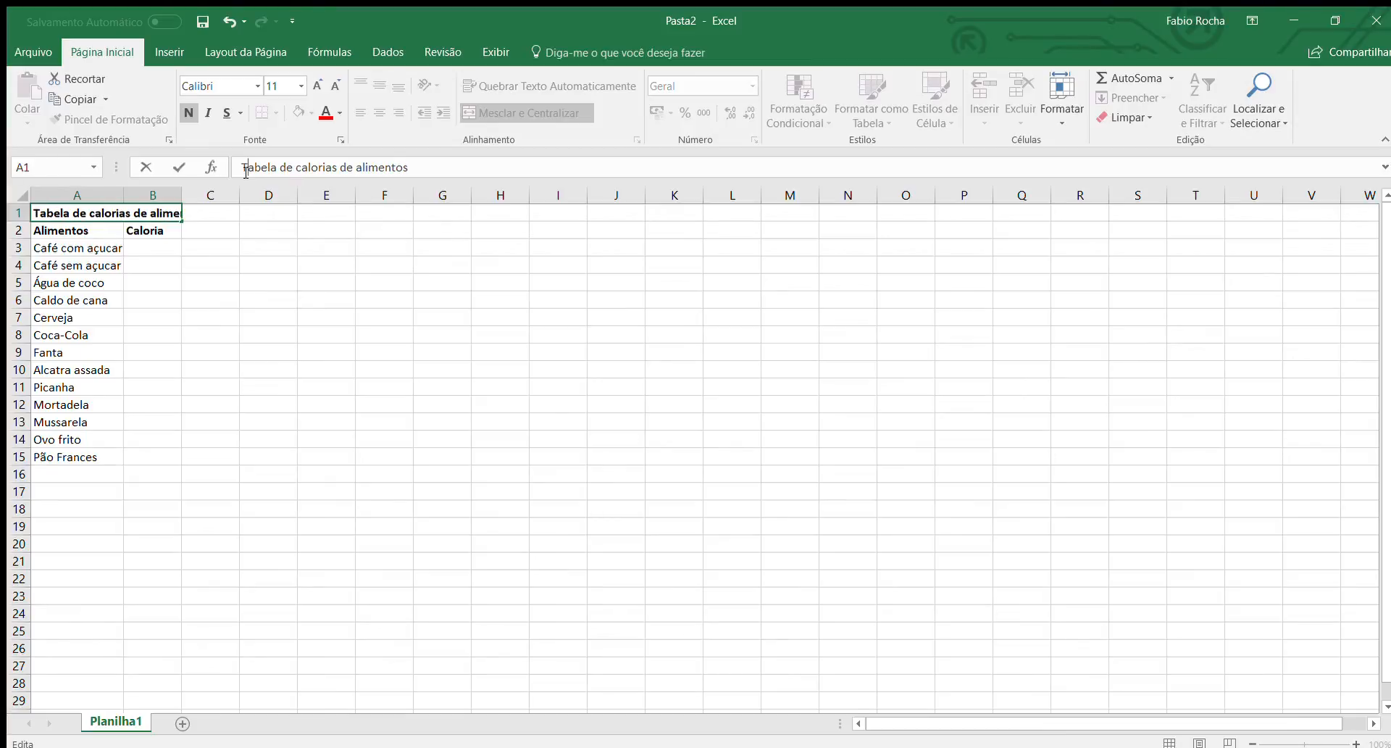
key("Return")
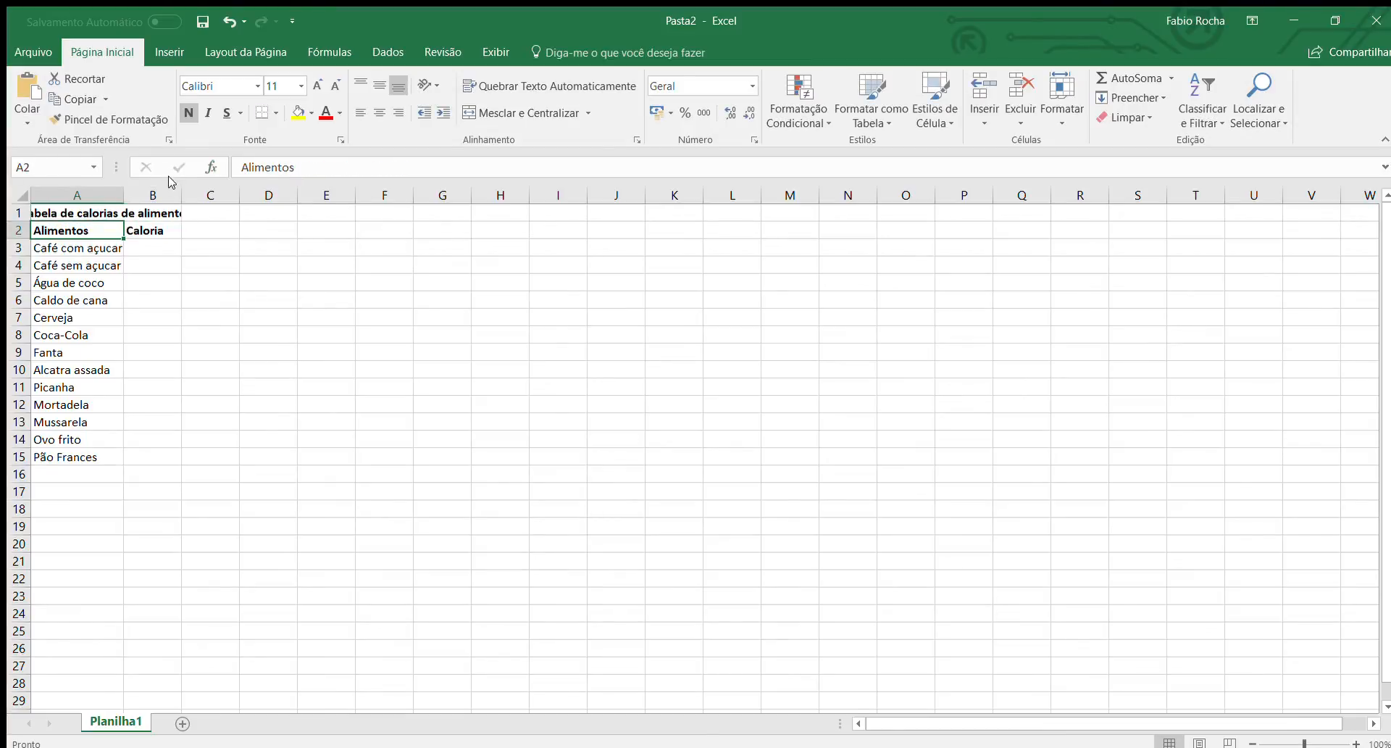
Widen columns B and A so the full title fits with room to spare.
left_click_drag(180, 194, 231, 194)
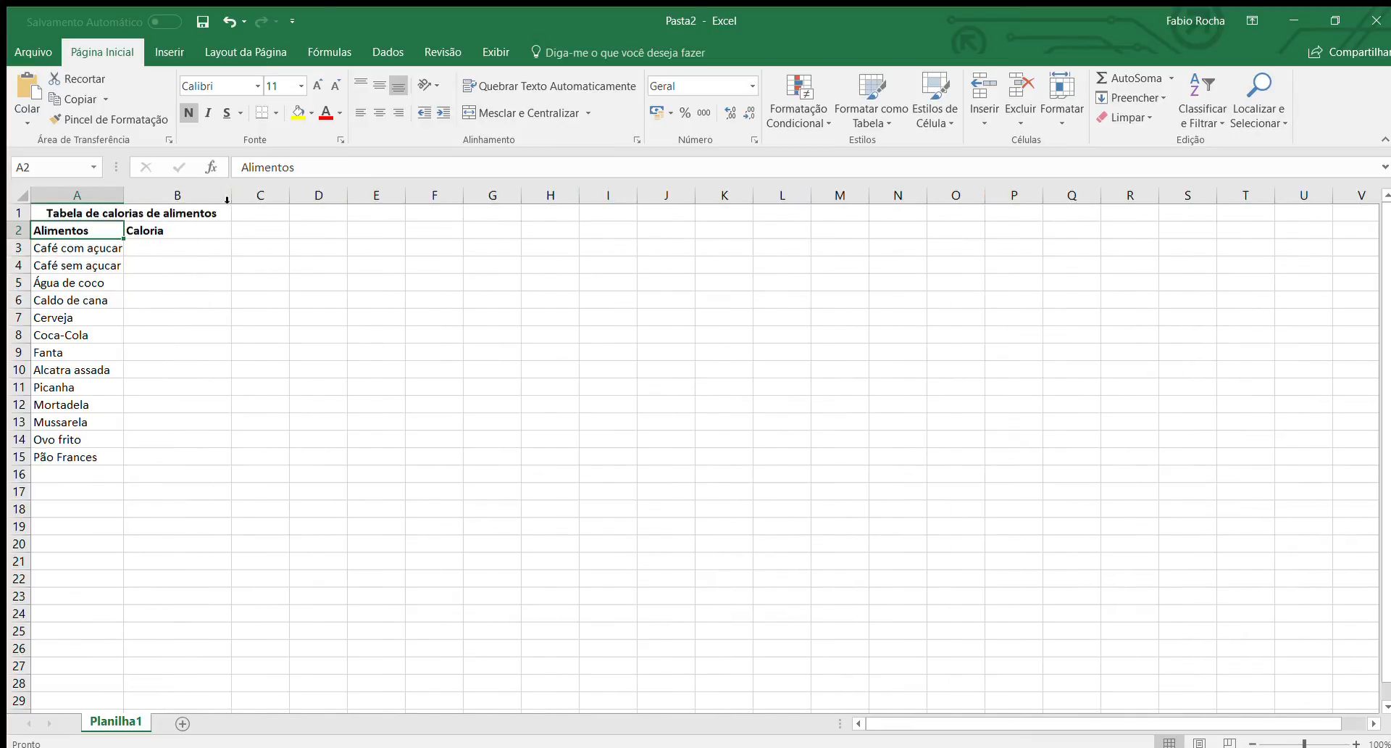
left_click_drag(123, 194, 151, 194)
Change the header in cell B2 to "Calorias".
left_click(201, 230)
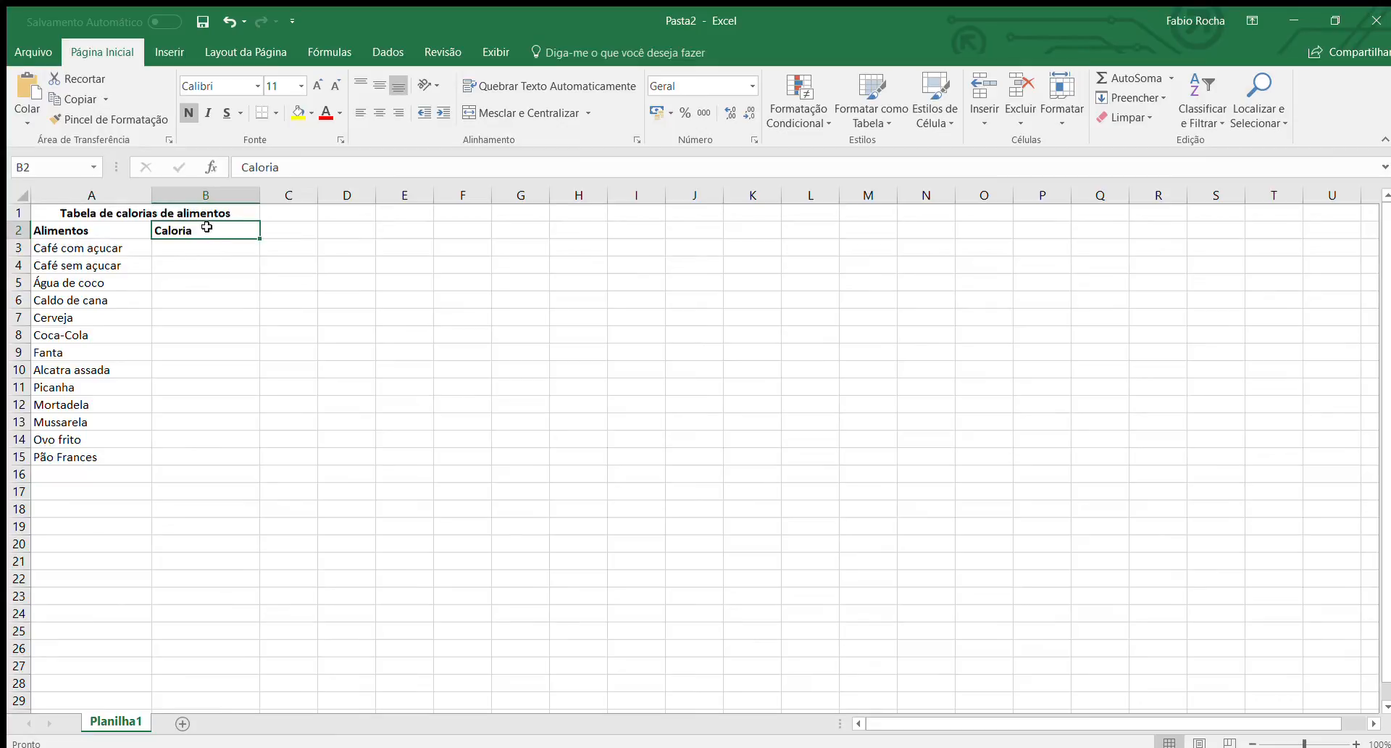
double_click(209, 229)
type("s")
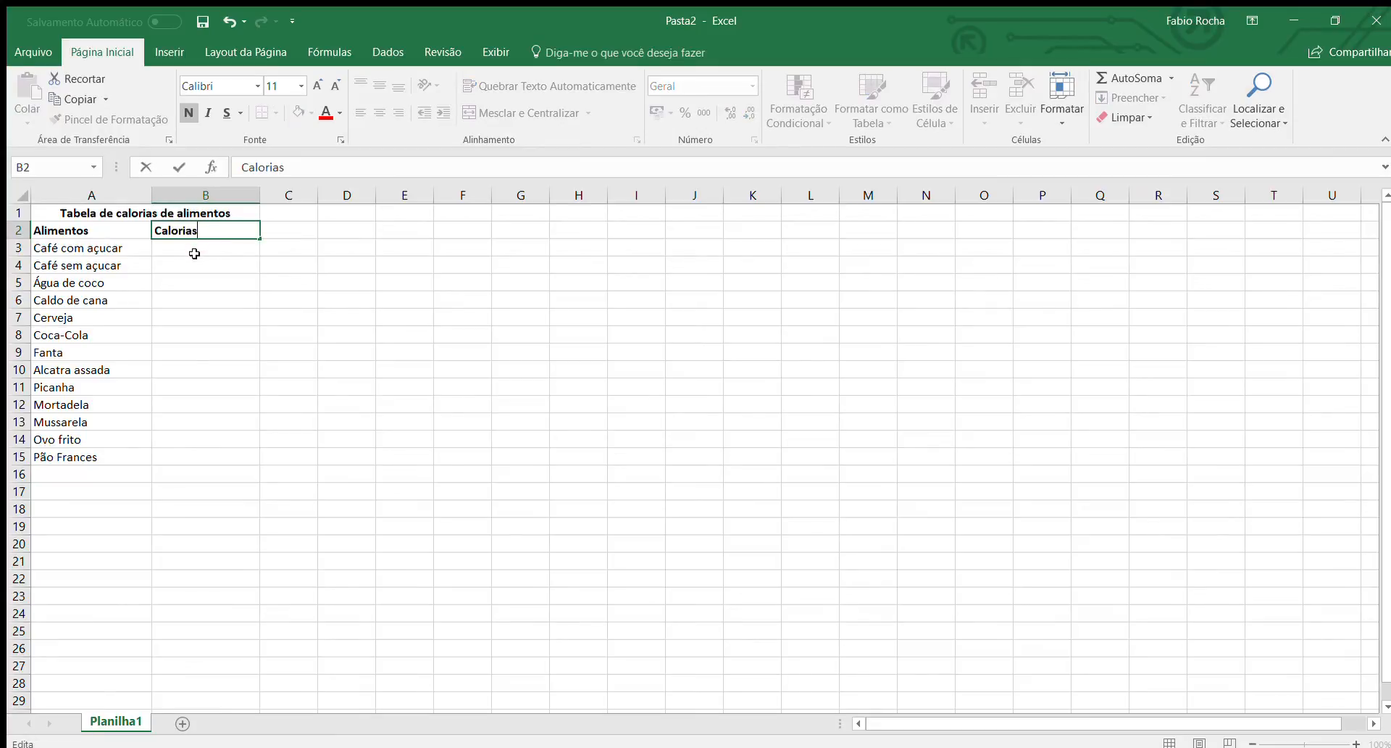
key("Return")
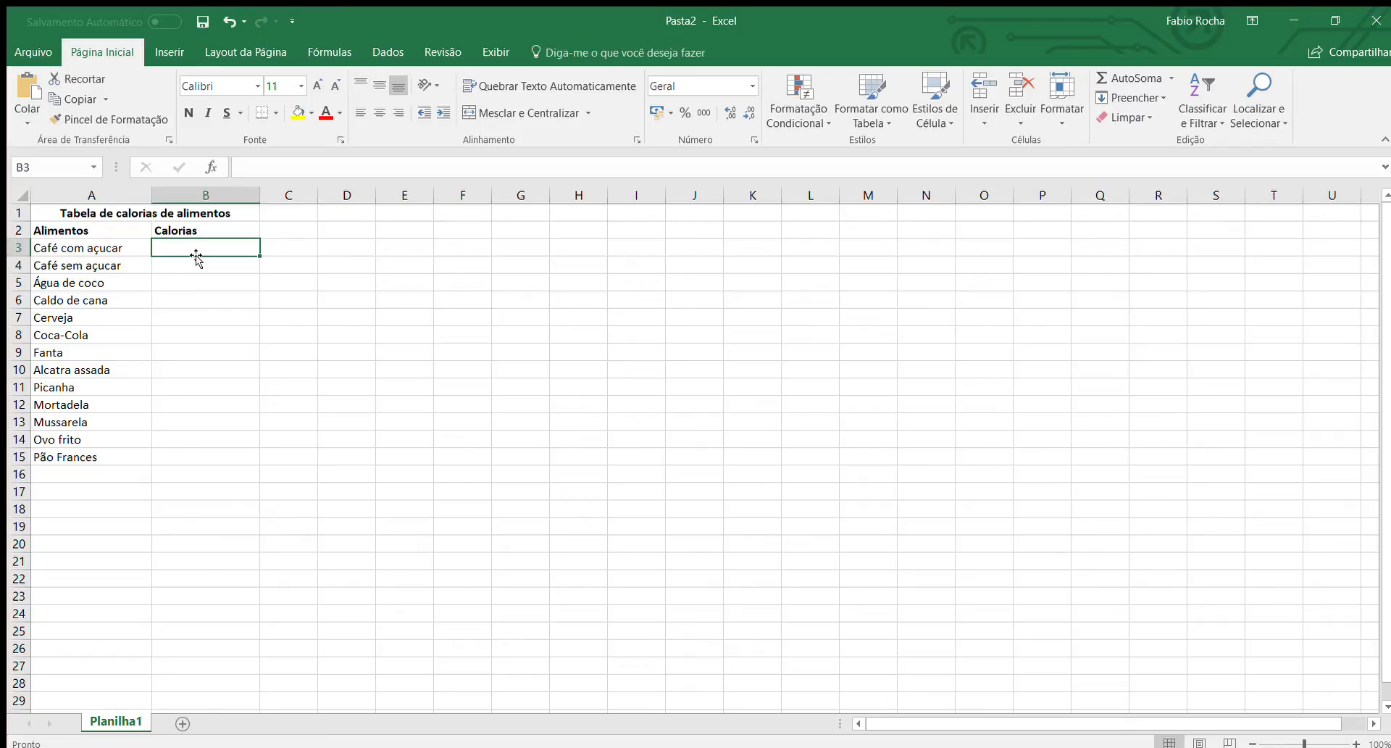
Enter the calorie values 33, 3, 62, 202 and 147 in cells B3 to B7, from "Café com açucar" to "Cerveja".
type("33")
key("Return")
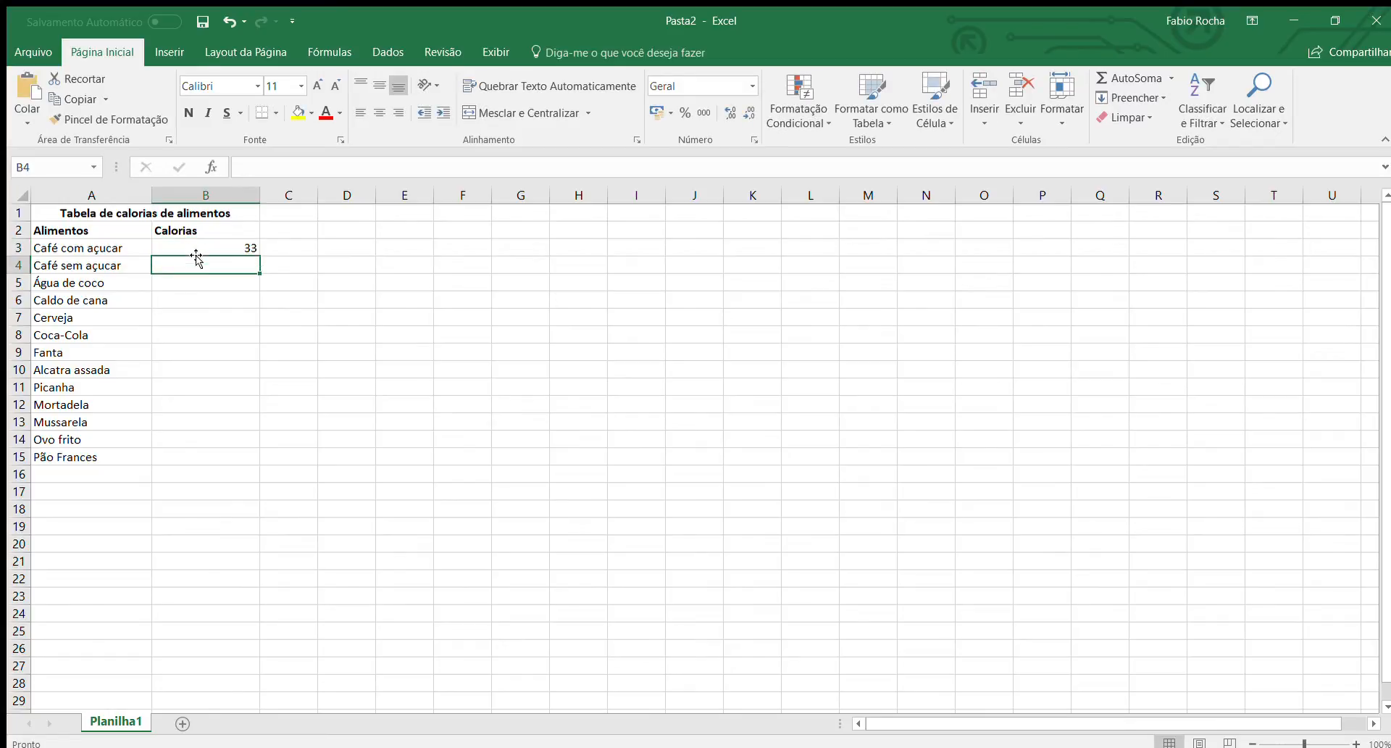
type("3")
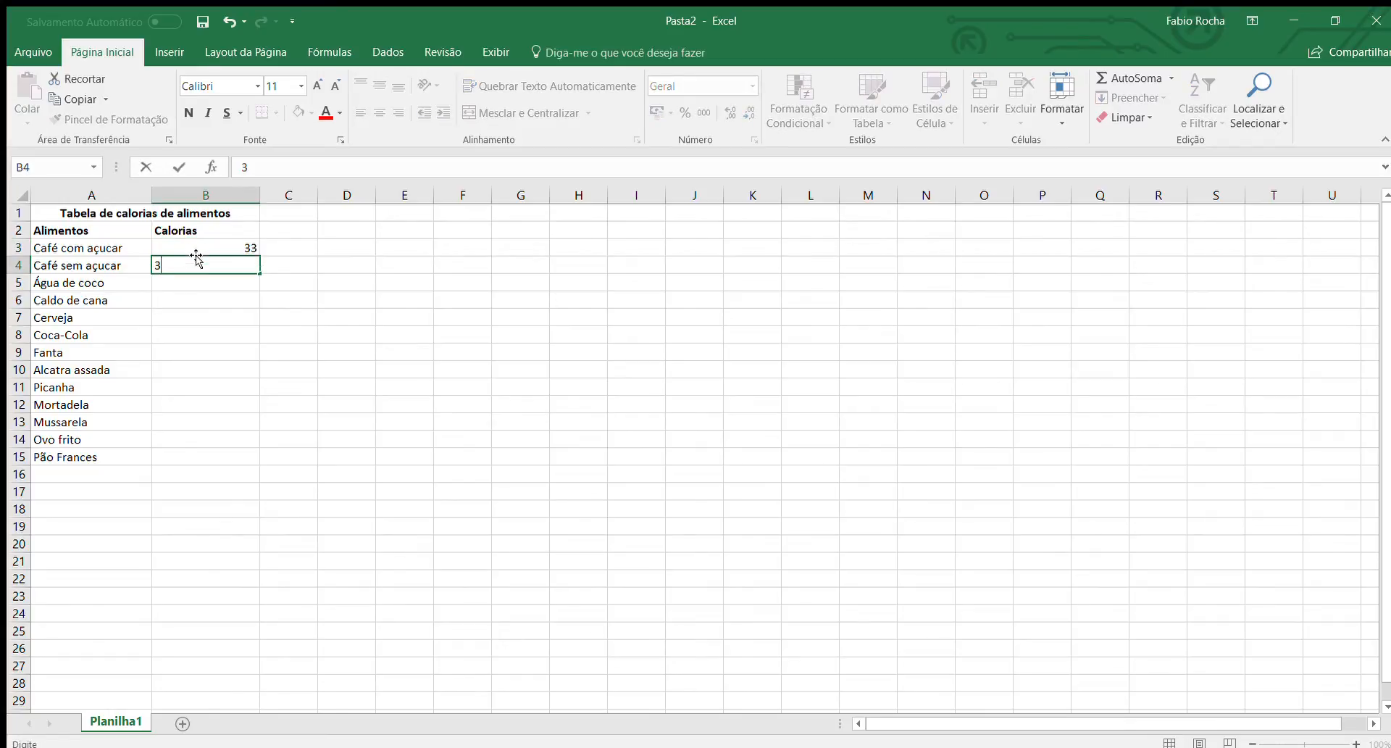
key("Return")
type("62")
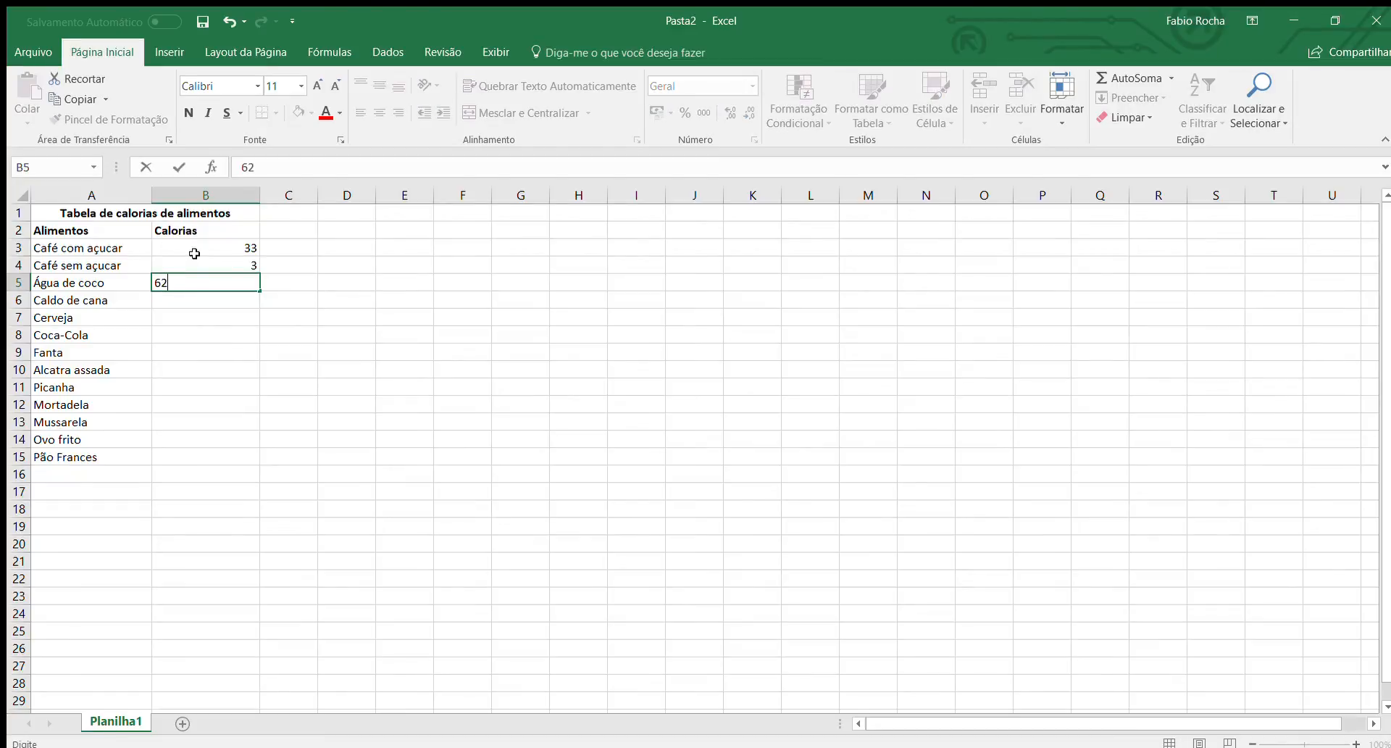
key("Return")
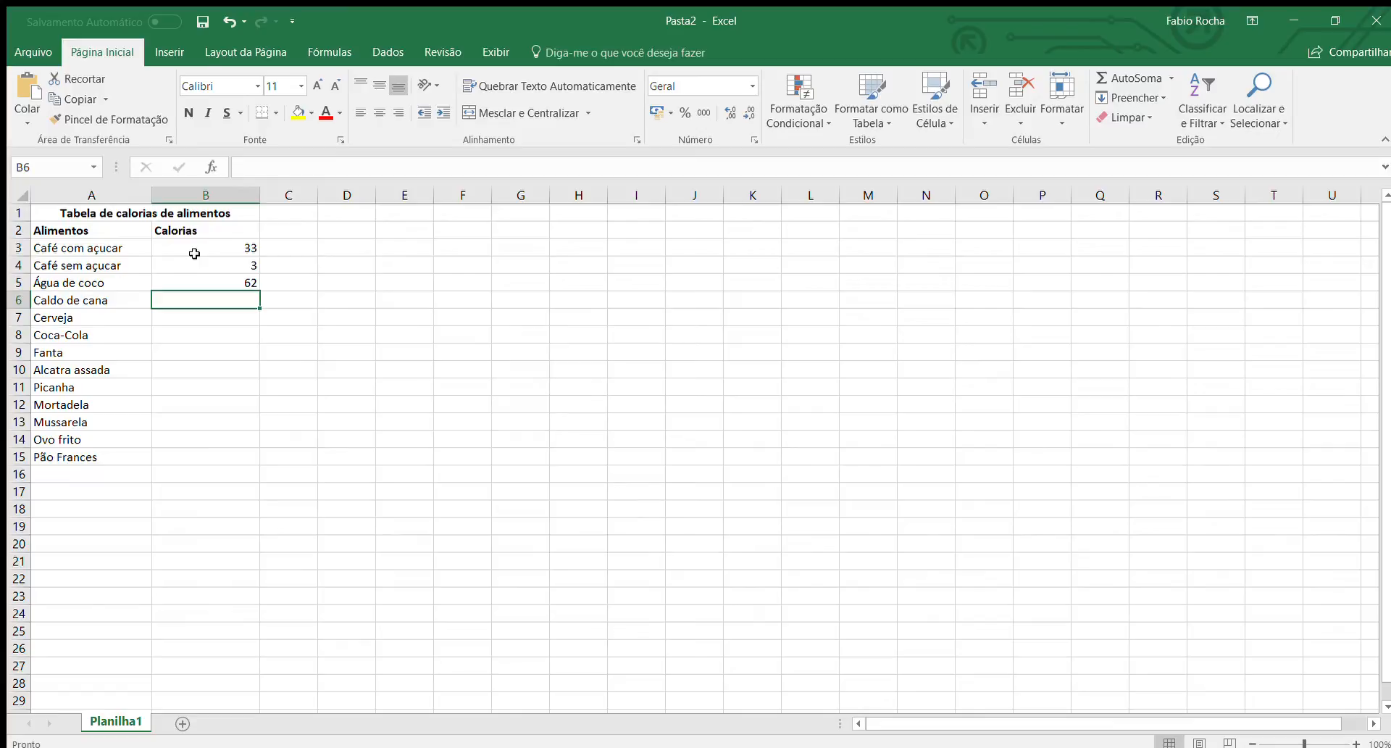
type("202")
key("Return")
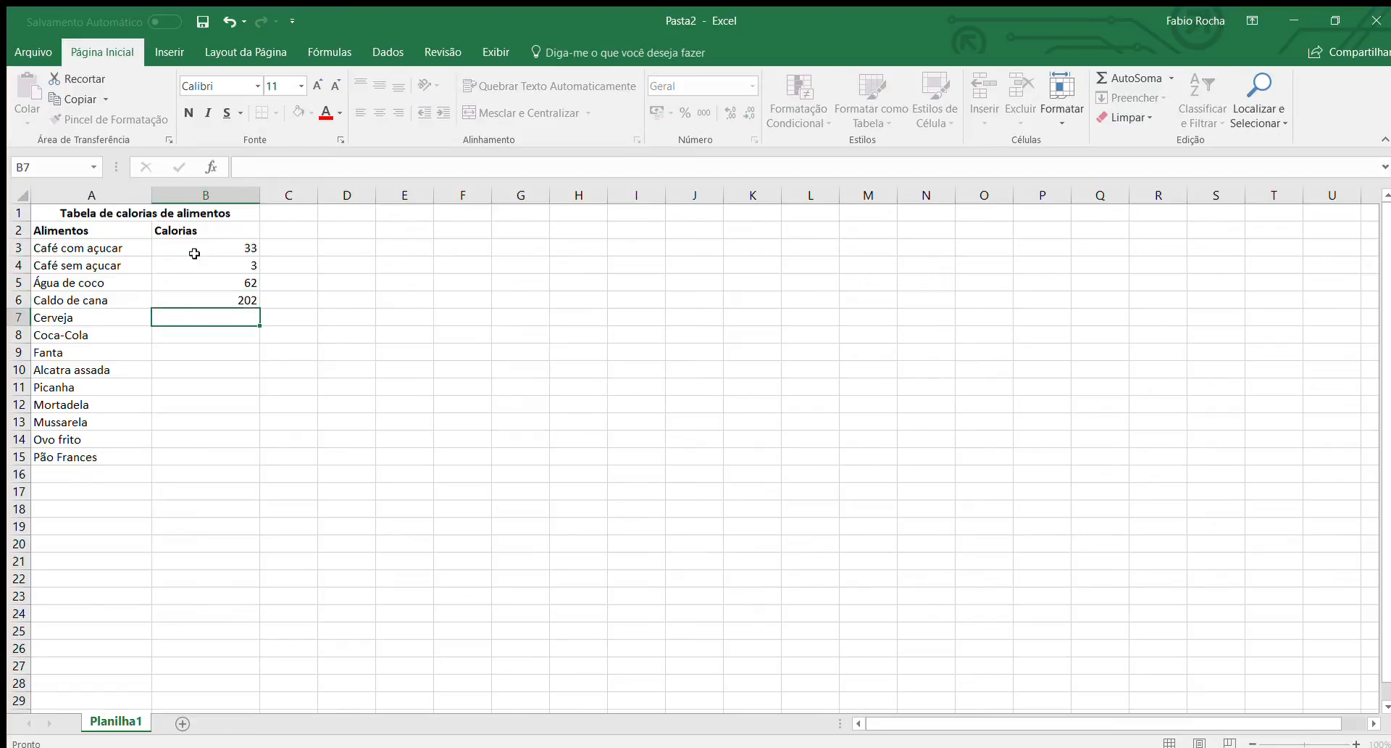
type("147")
key("Return")
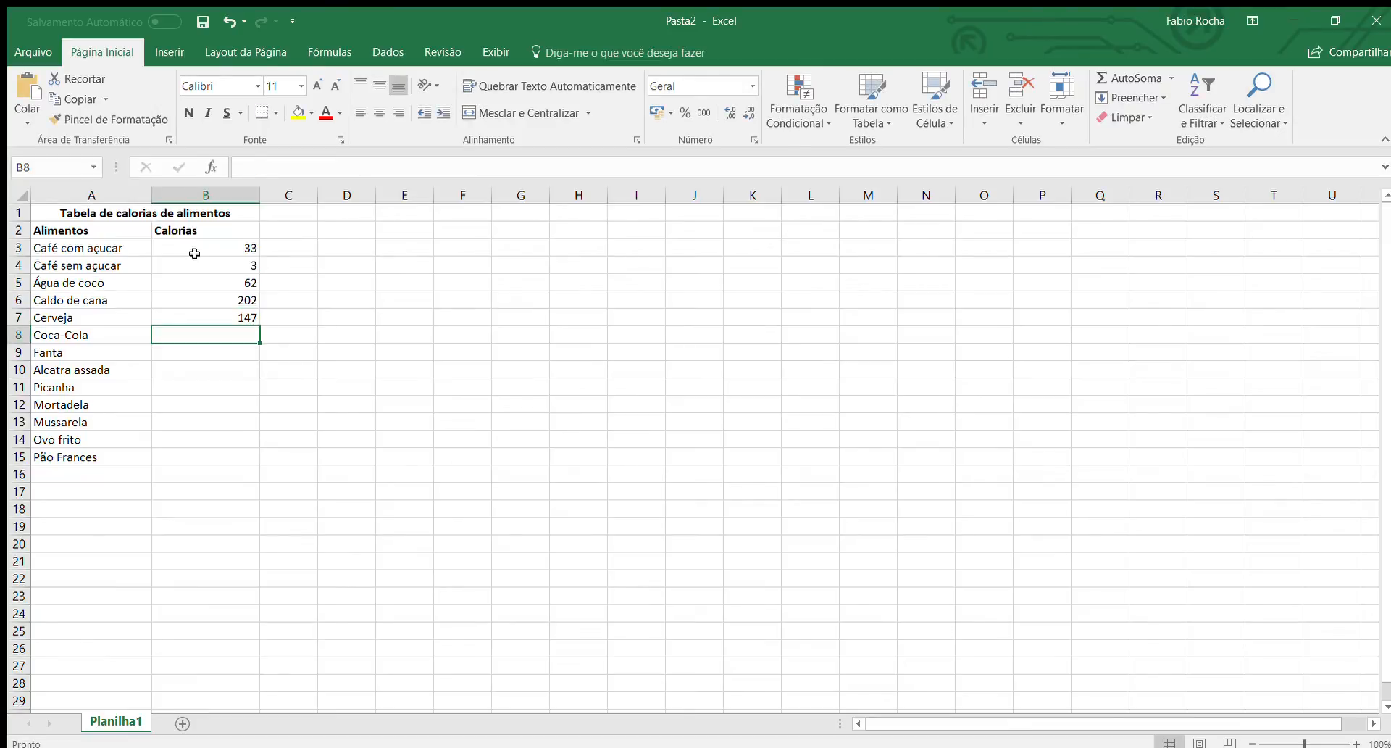
Enter the calorie values 137, 189, 301 and 287 in cells B8 to B11, from "Coca-Cola" to "Picanha".
type("137")
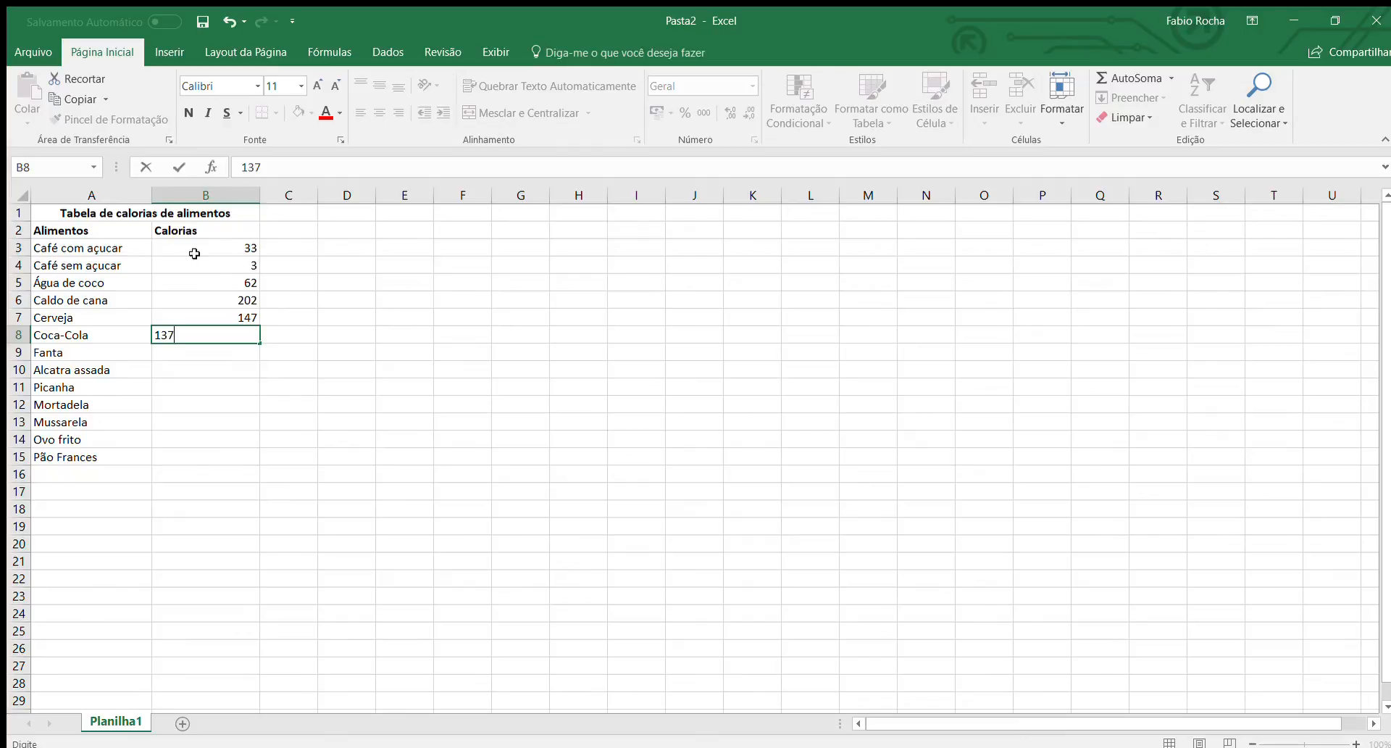
key("Return")
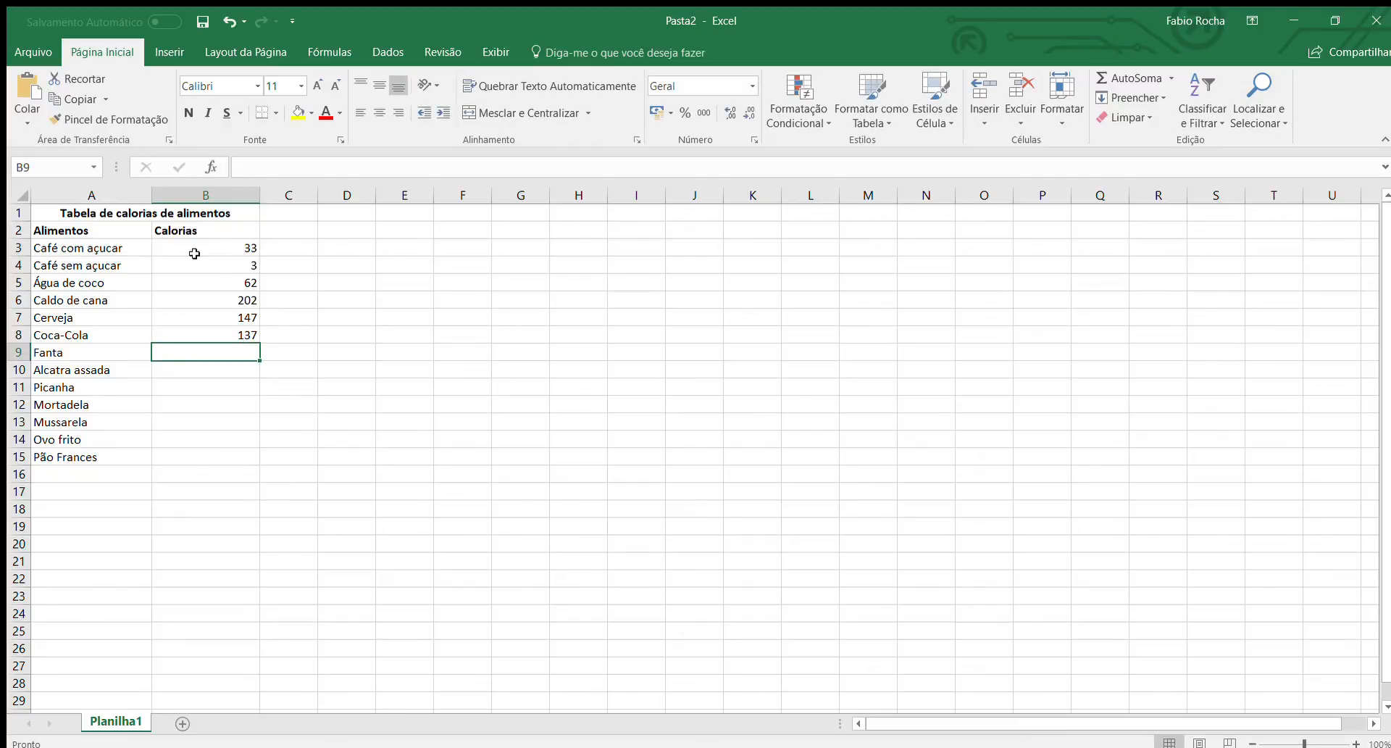
type("189")
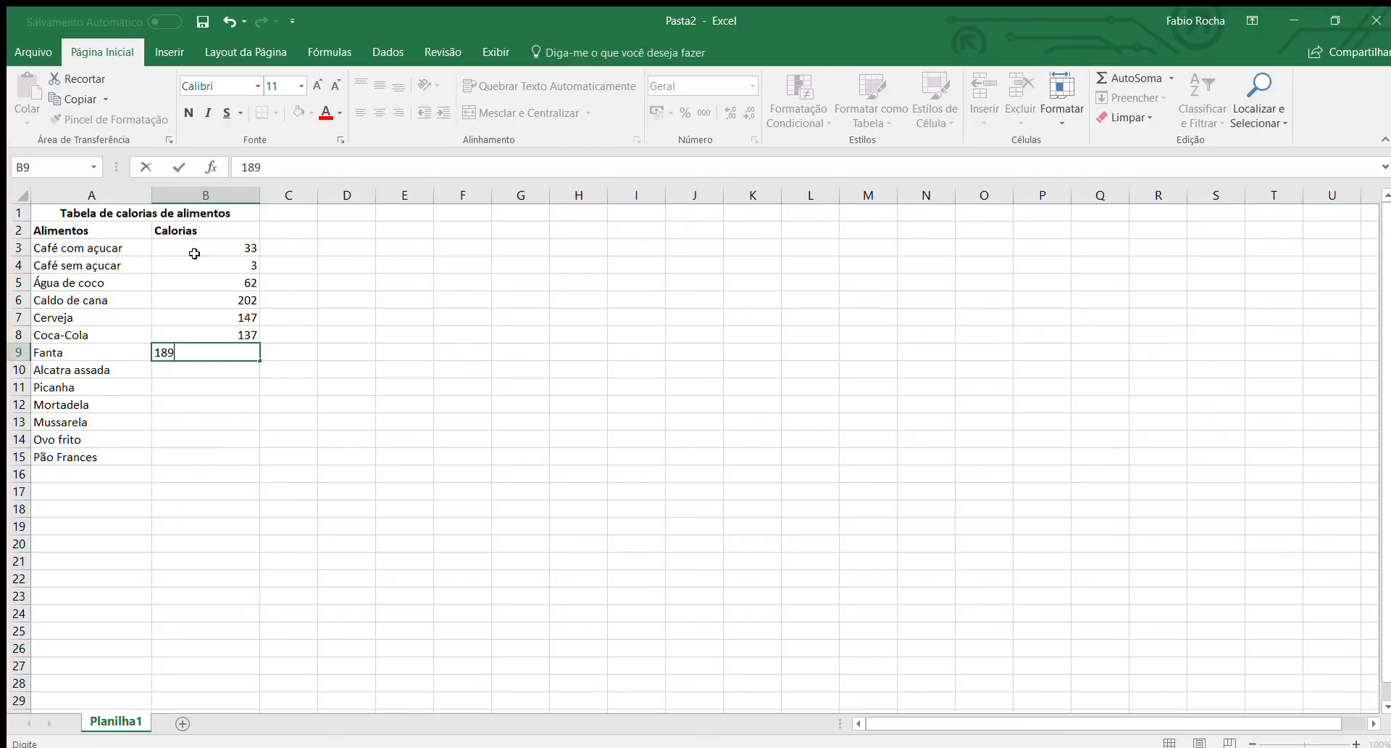
key("Return")
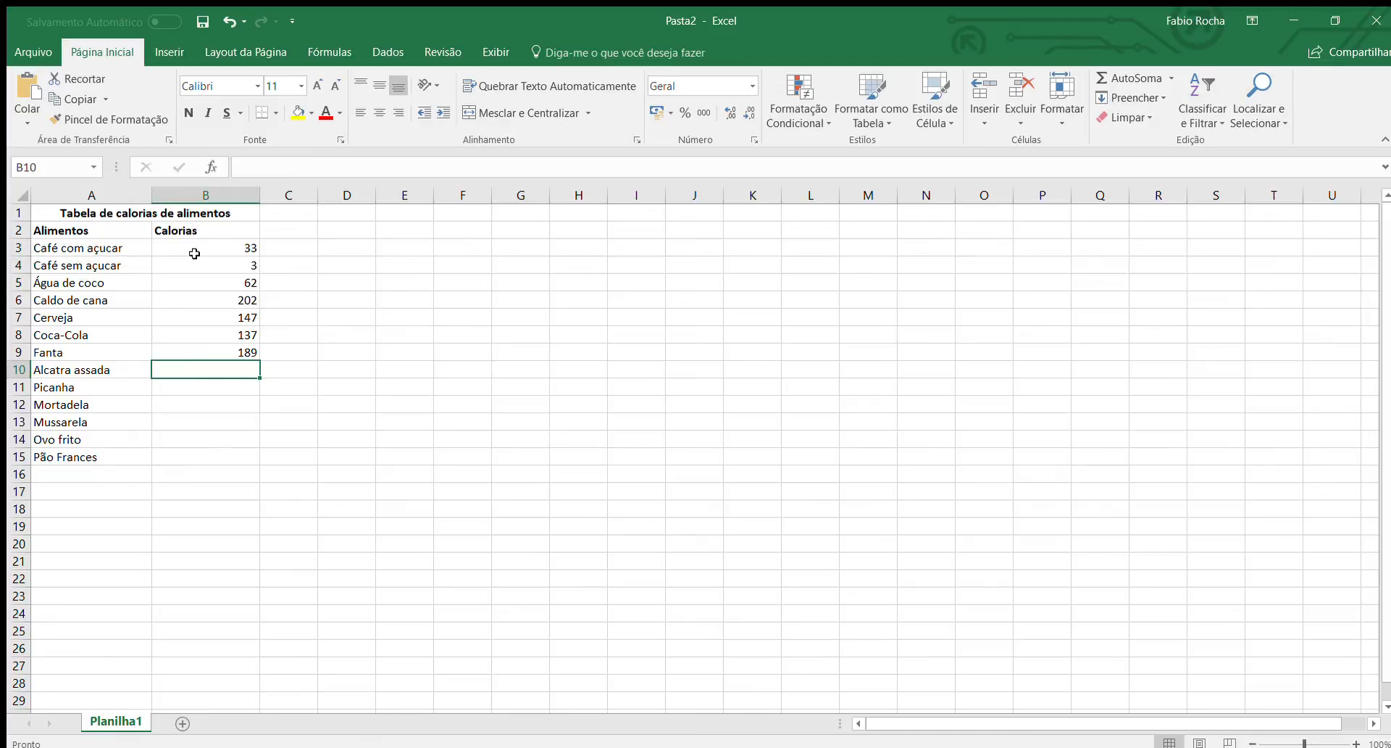
type("301")
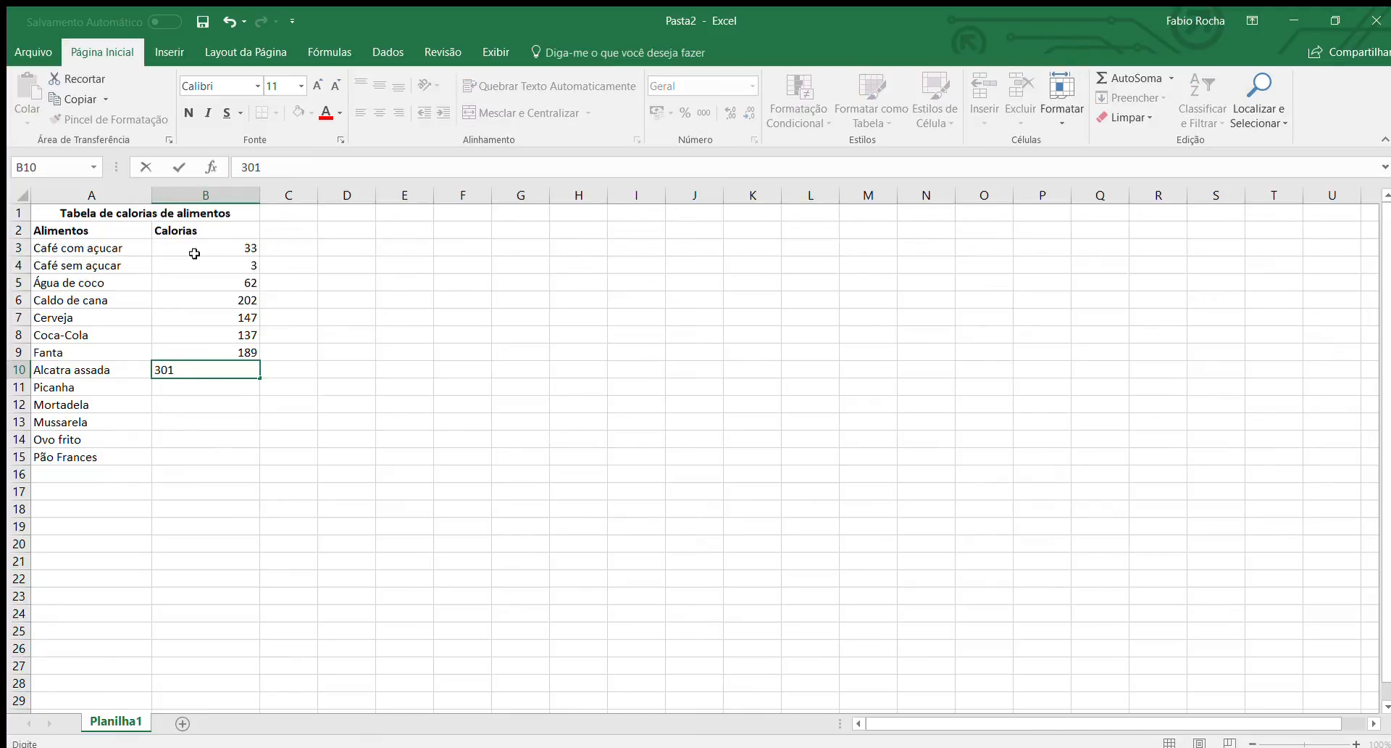
key("Return")
type("2")
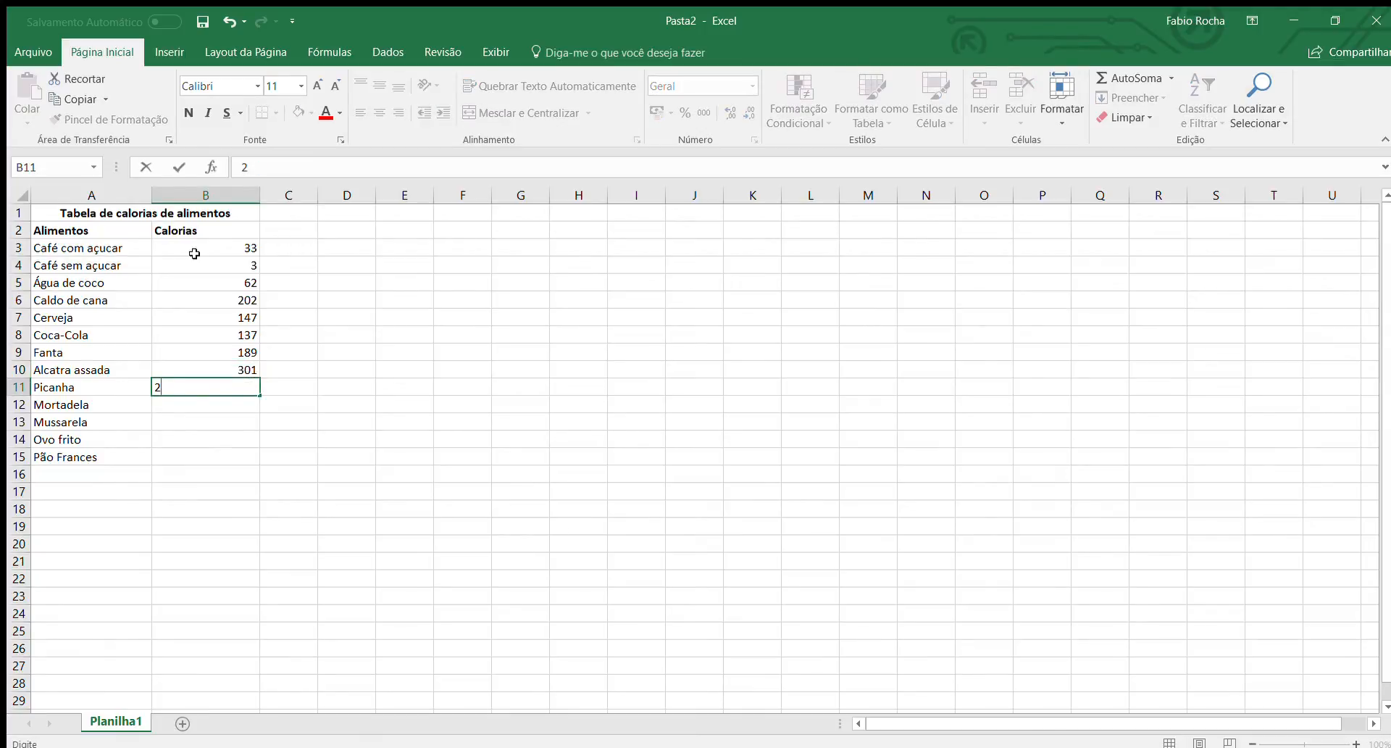
type("87")
key("Return")
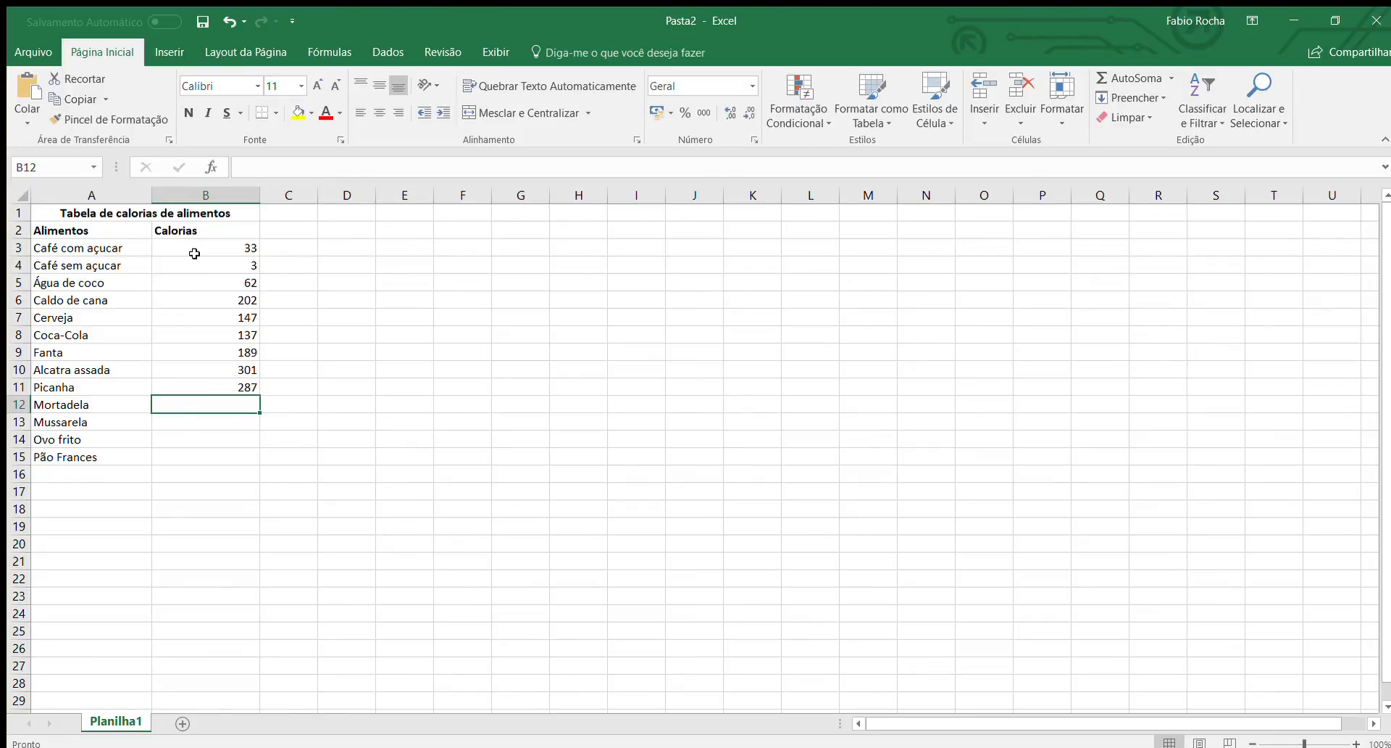
Enter the calorie values 41, 47 and 108 in cells B12 to B14 for "Mortadela", "Mussarela" and "Ovo frito".
type("41")
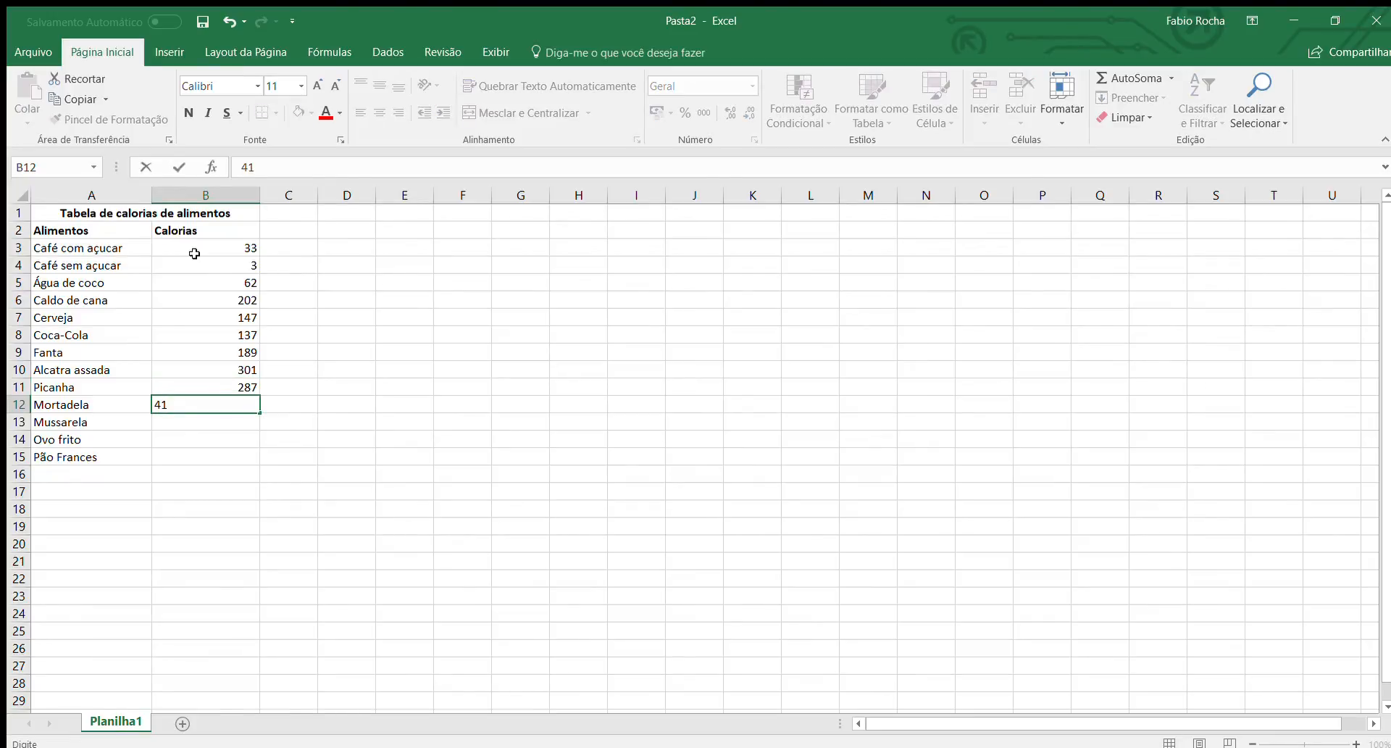
key("Return")
type("47")
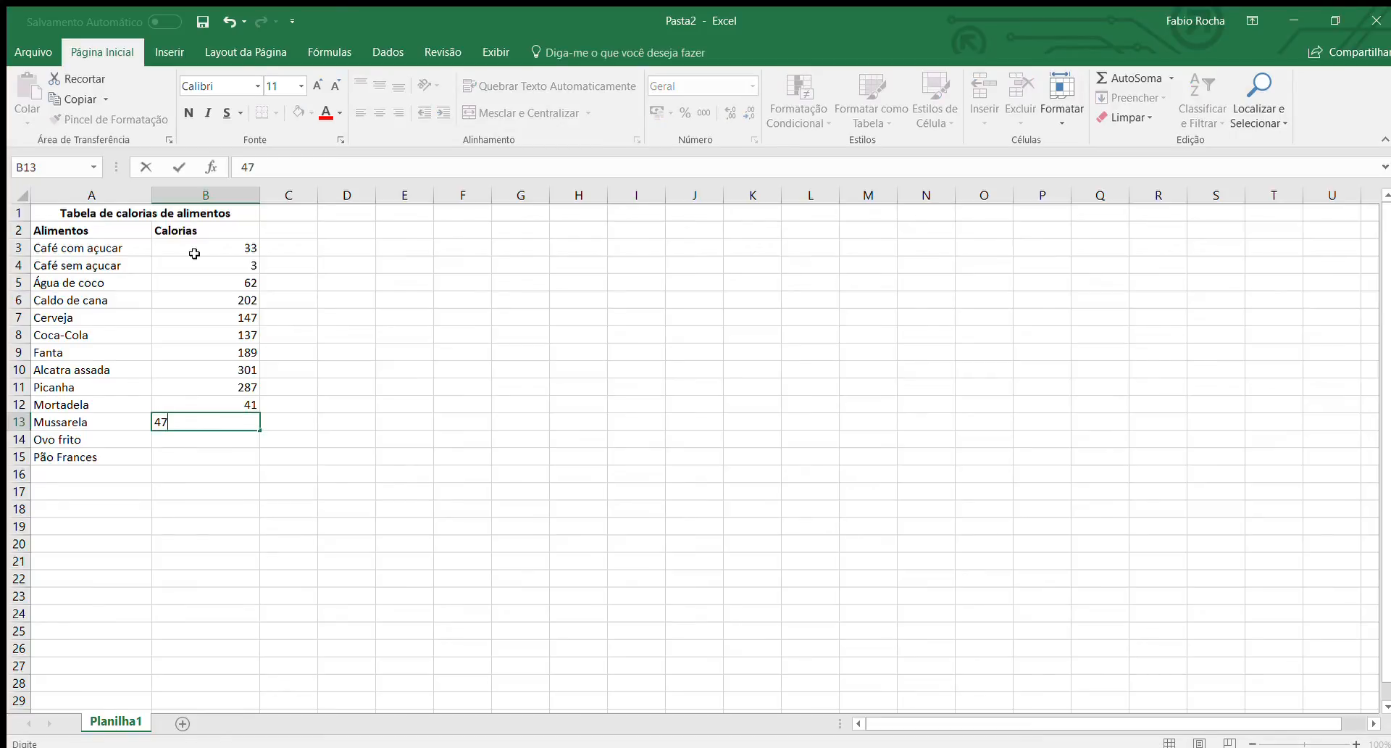
key("Return")
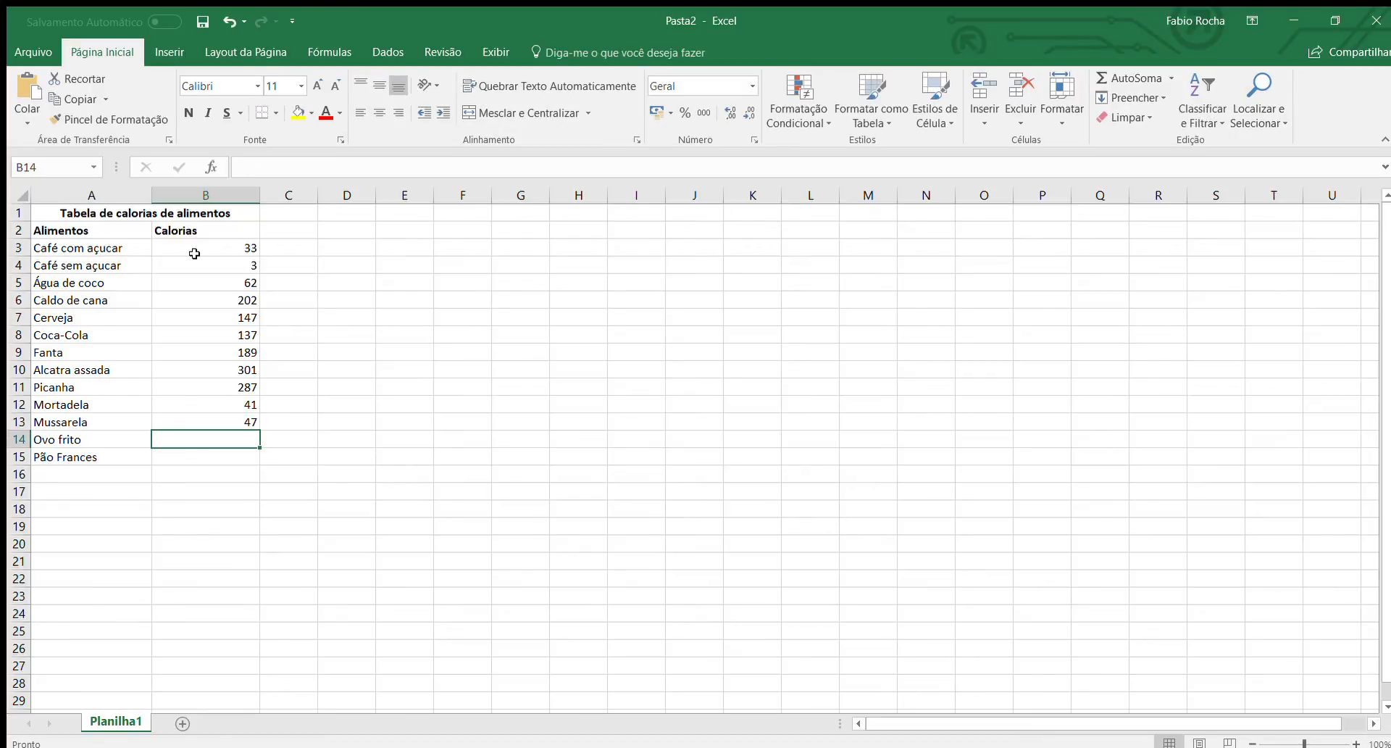
type("108")
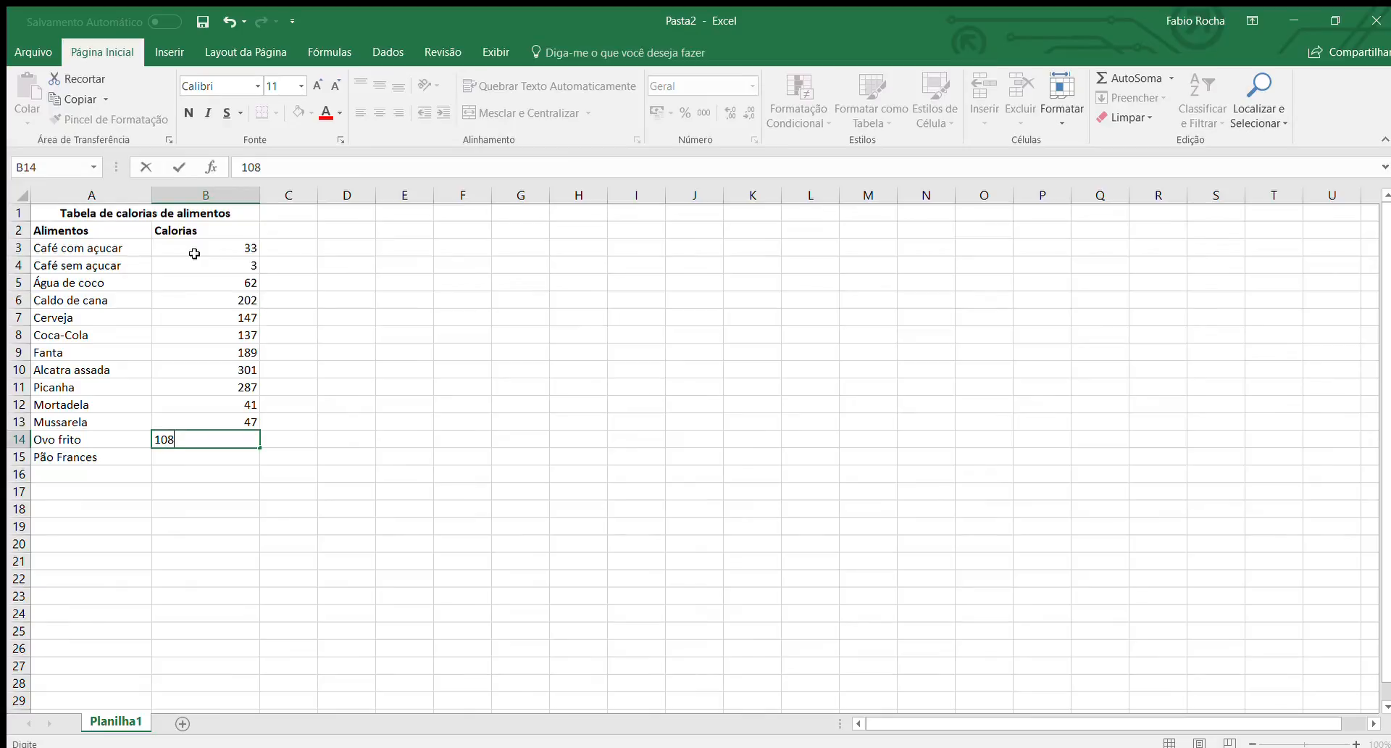
key("Return")
key("Return")
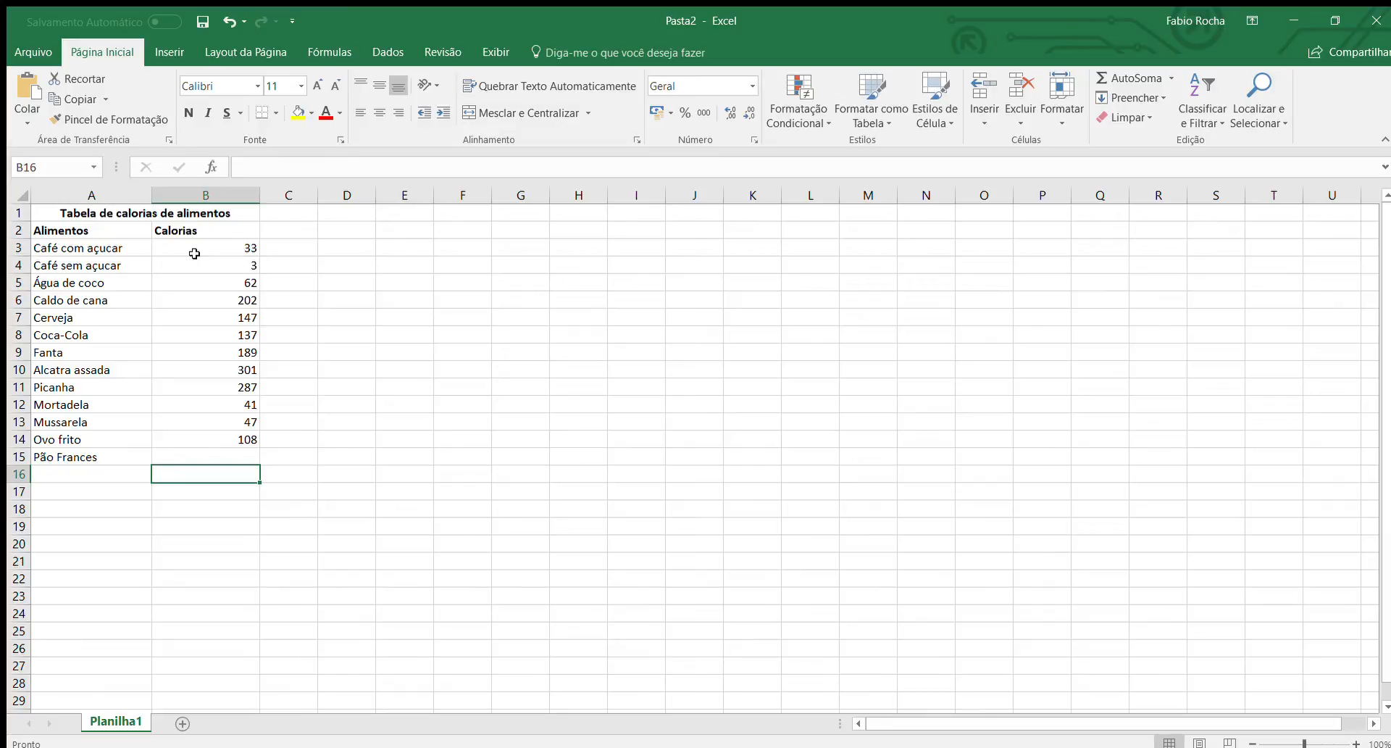
type("135")
key("Return")
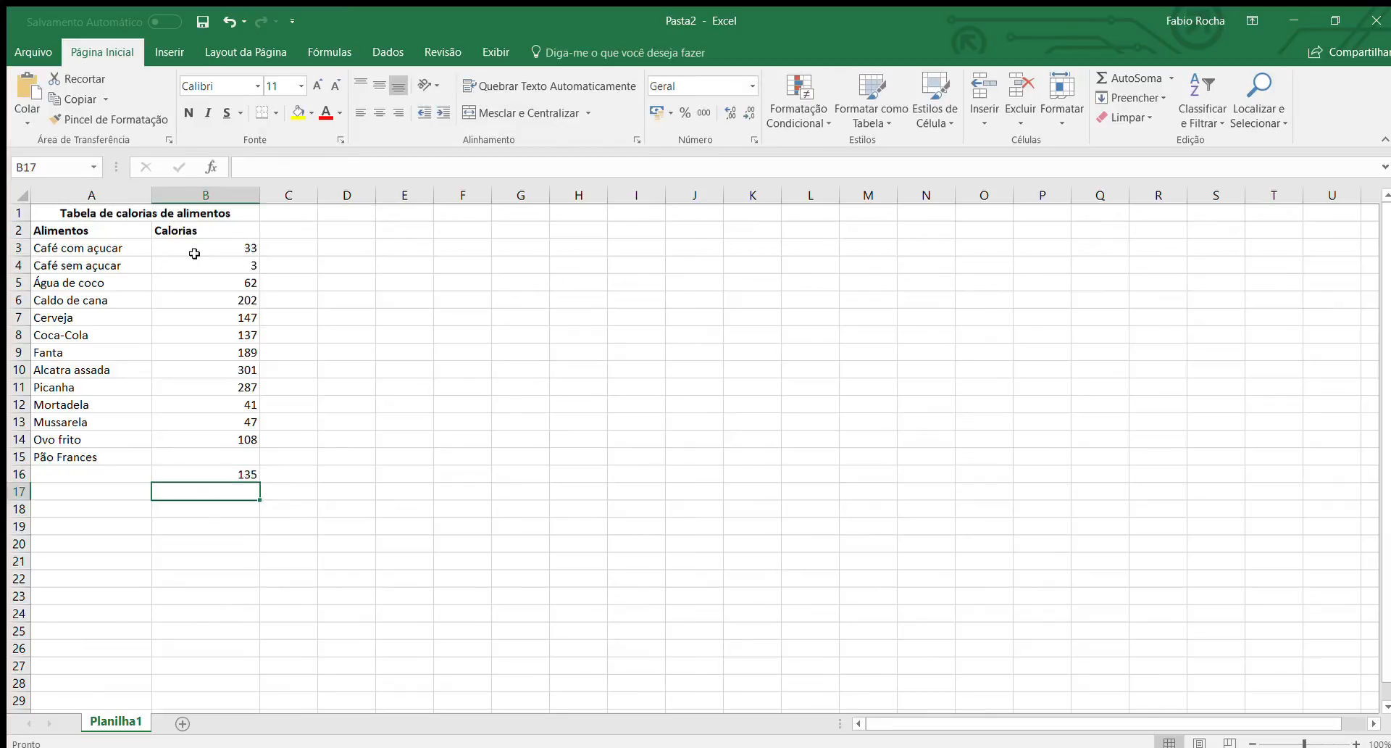
key("Up")
key("BackSpace")
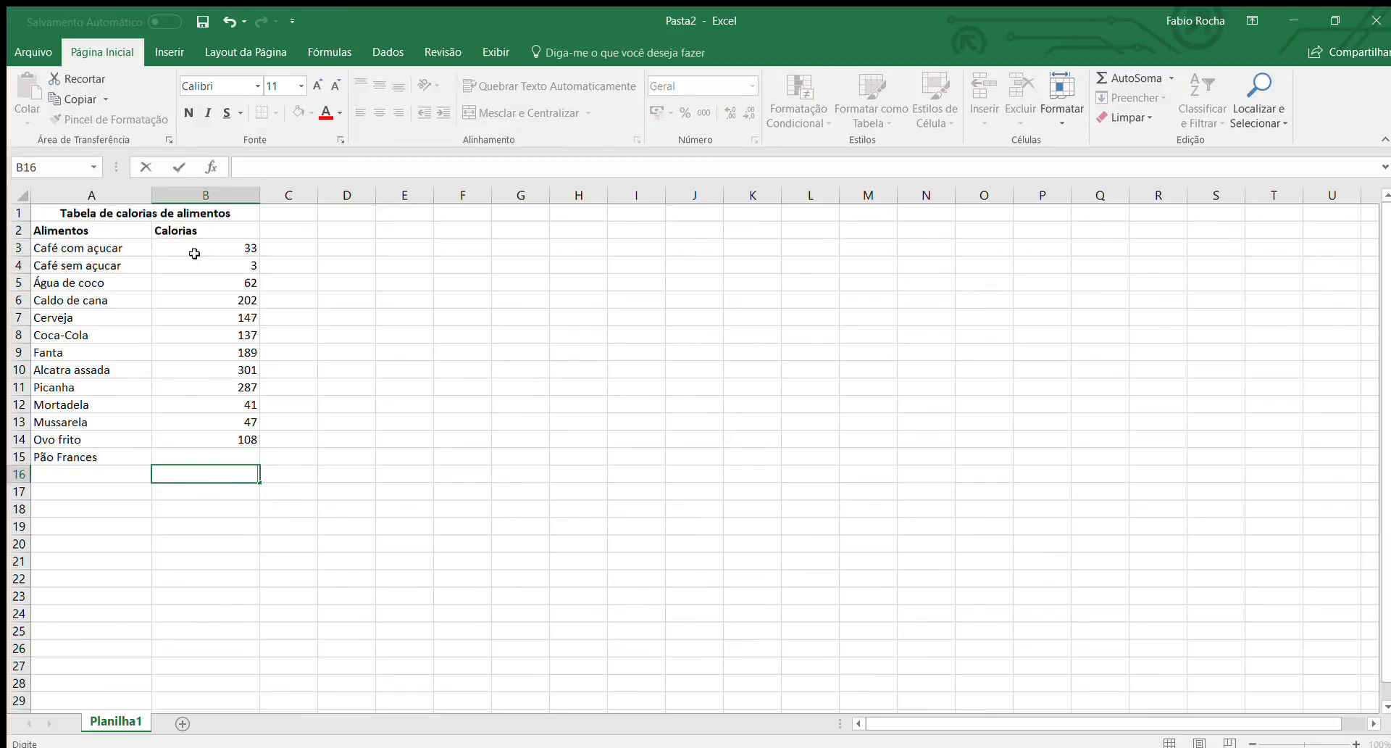
key("Up")
Enter the calorie value 135 in cell B15 for "Pão Frances".
type("135")
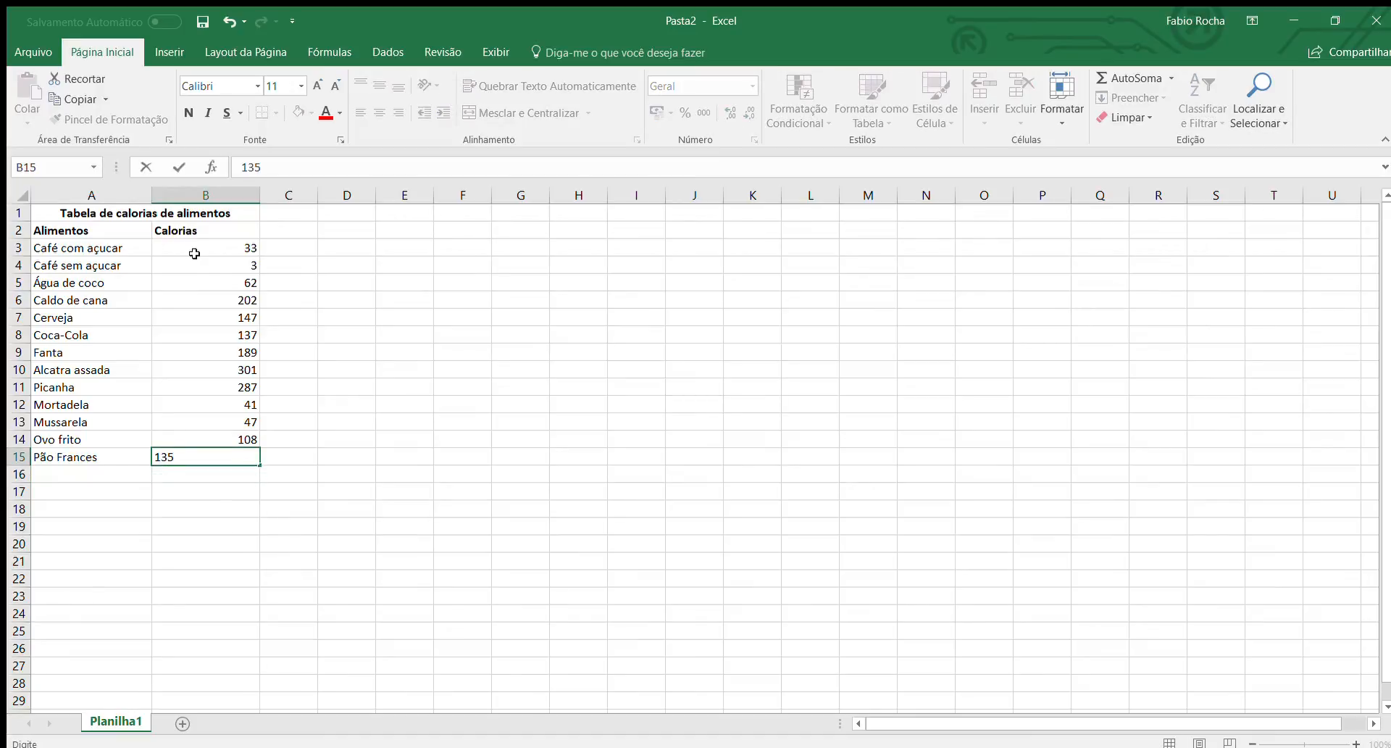
key("ctrl+Return")
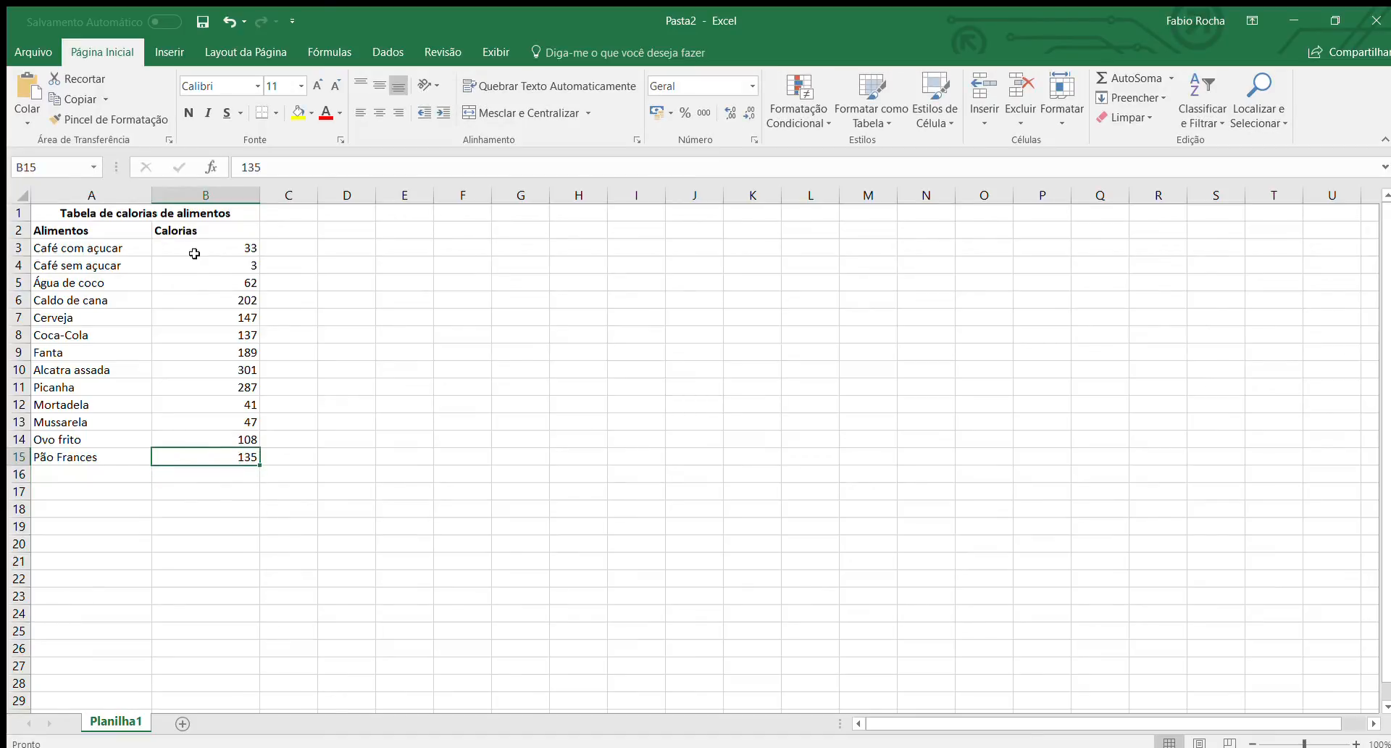
Insert a 2-D clustered column chart from the foods and calories in A2:B15.
key("shift+Up")
key("shift+Up")
key("shift+Up")
key("shift+Up")
key("shift+Up")
key("shift+Up")
key("shift+Up")
key("shift+Up")
key("shift+Up")
key("shift+Up")
key("shift+Up")
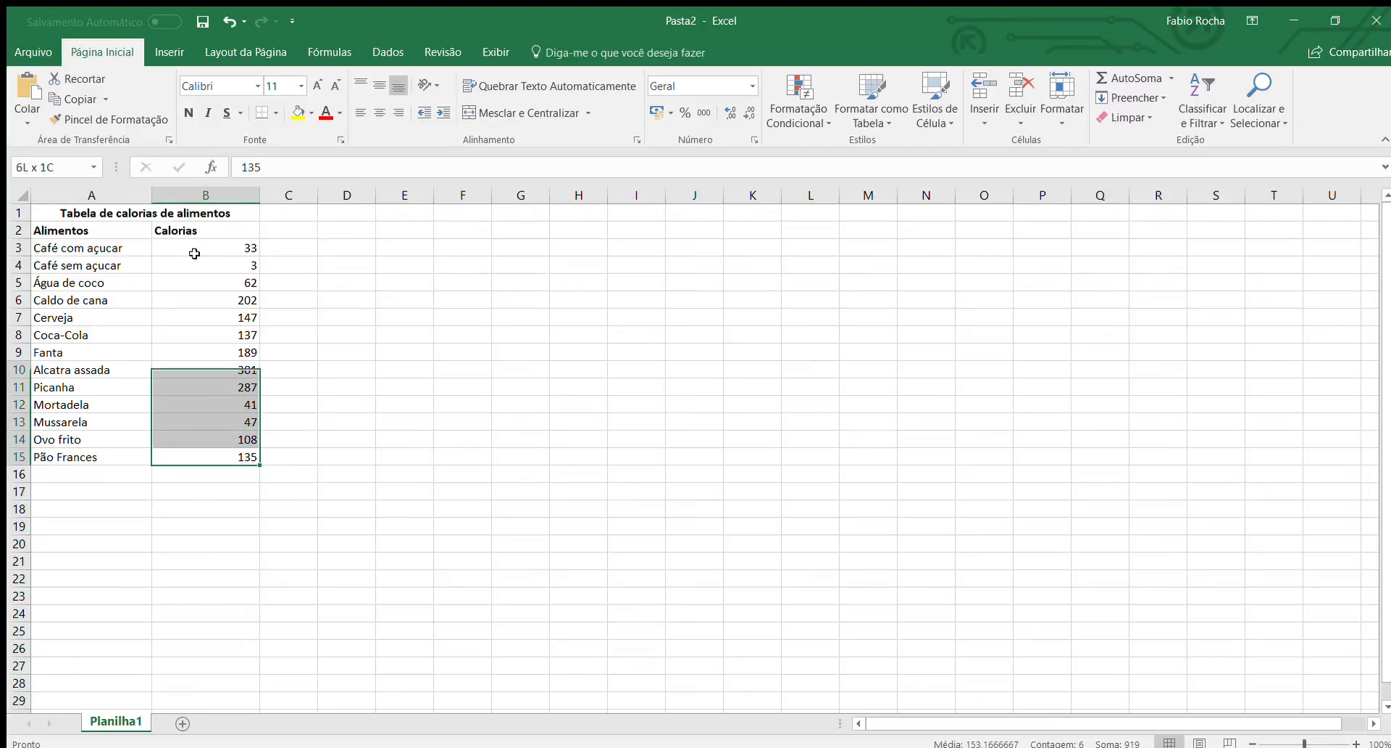
key("shift+Up")
key("shift+Up")
key("shift+Left")
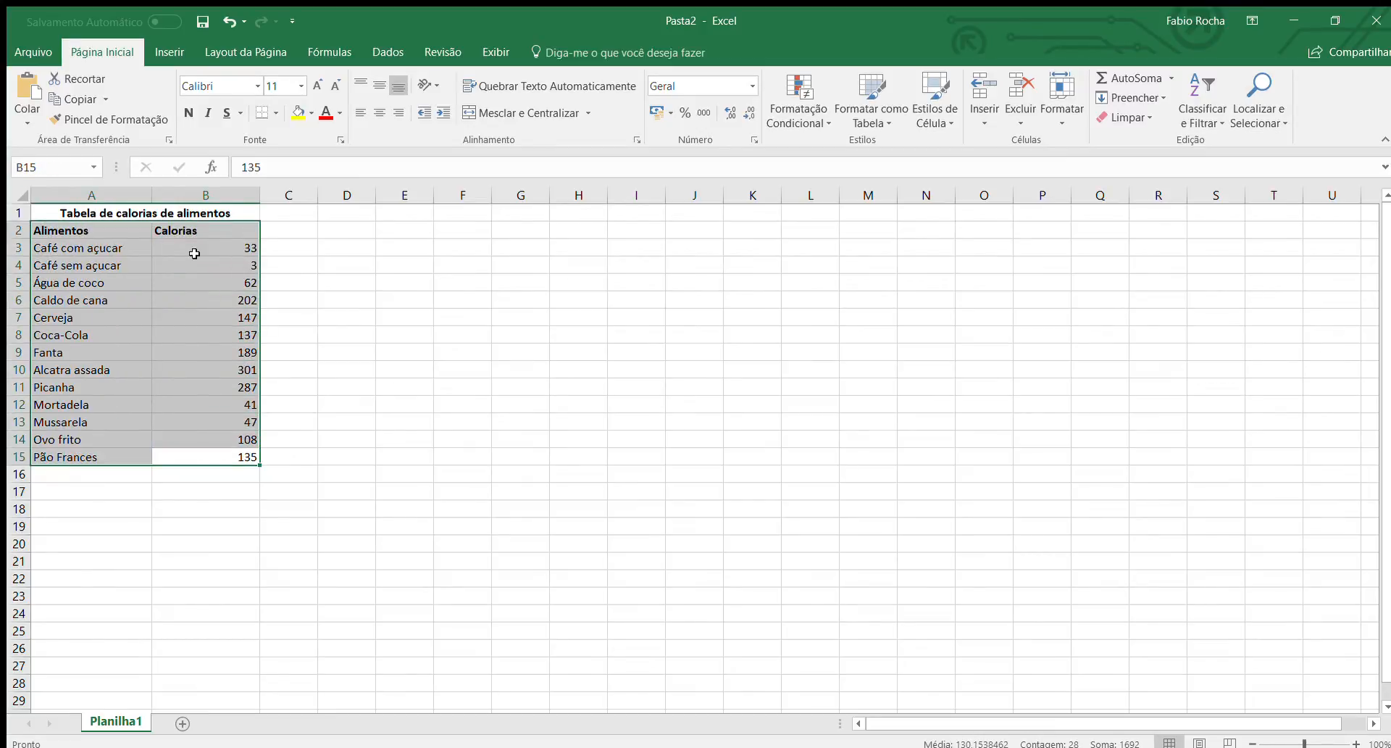
left_click(181, 47)
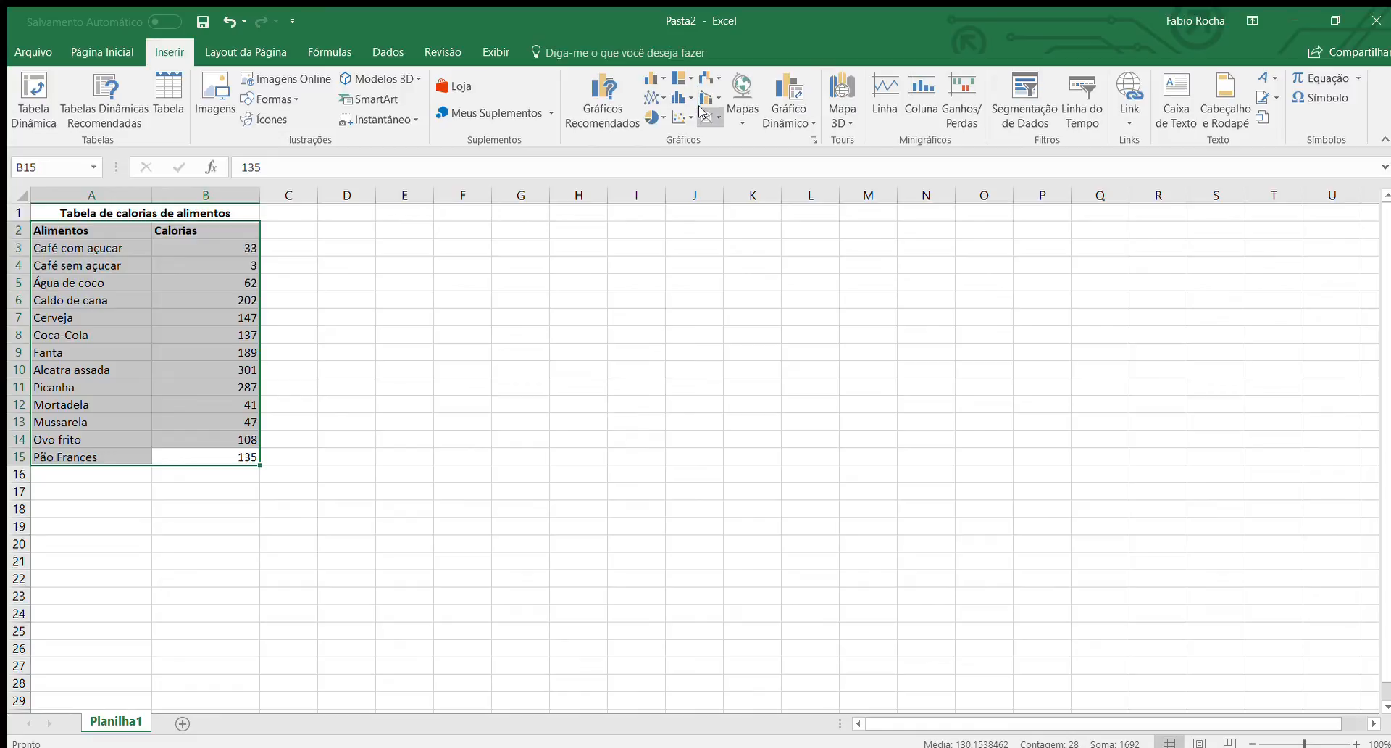
left_click(647, 79)
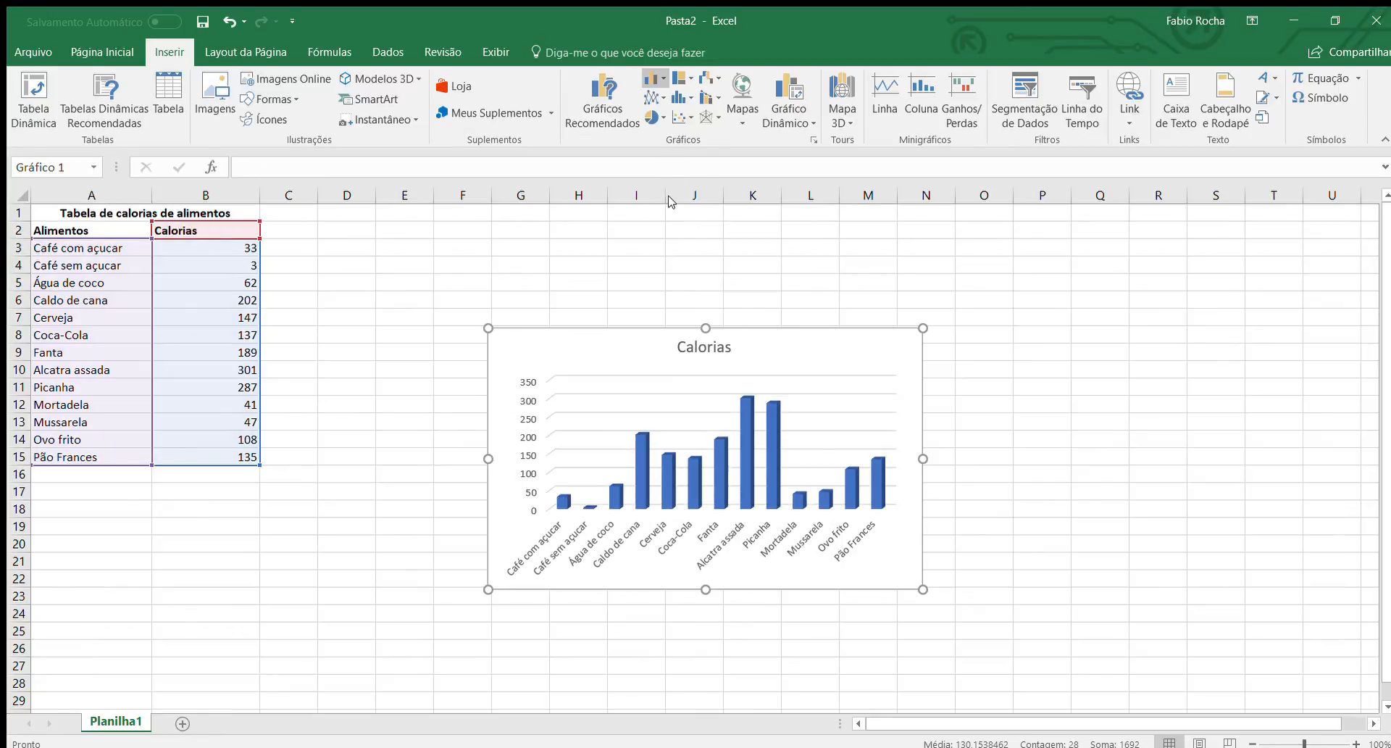
left_click(677, 138)
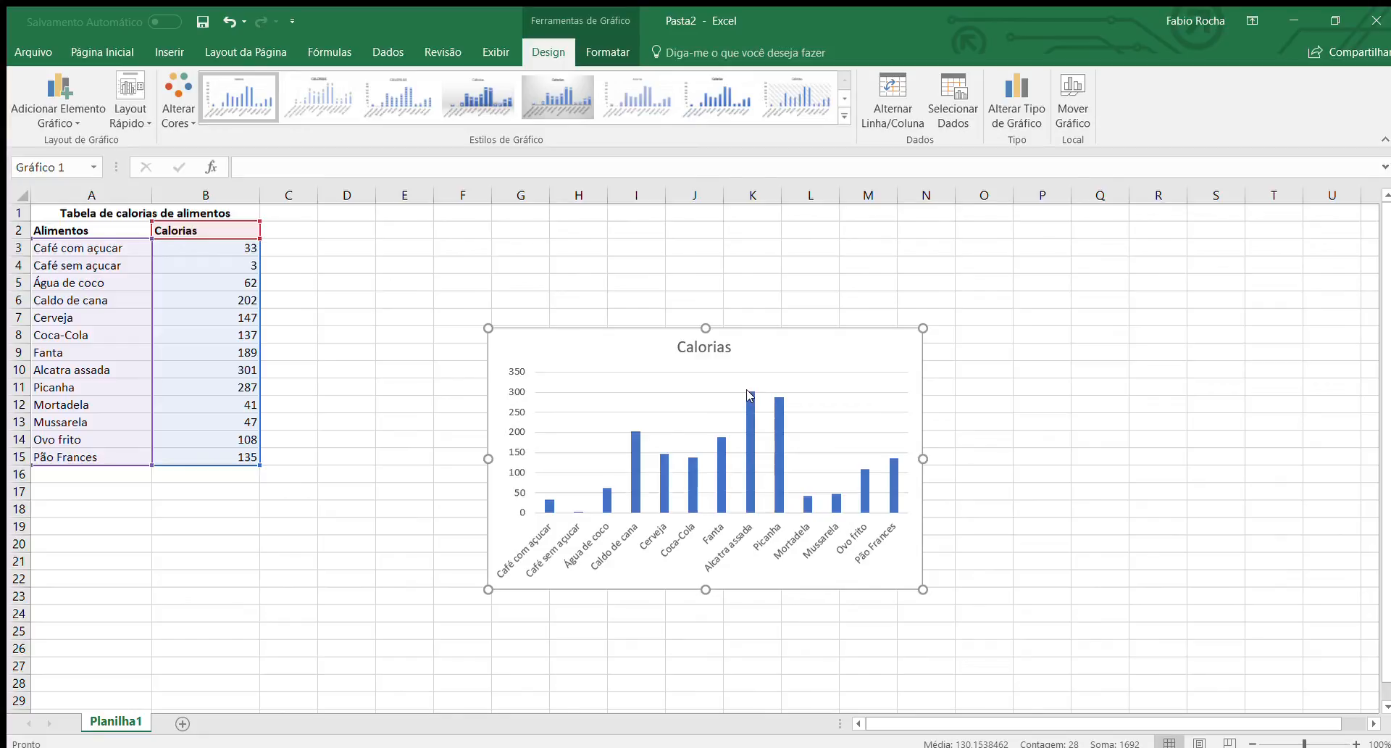
Add a new worksheet and enter the title "Vendas" in cell A1.
left_click(183, 723)
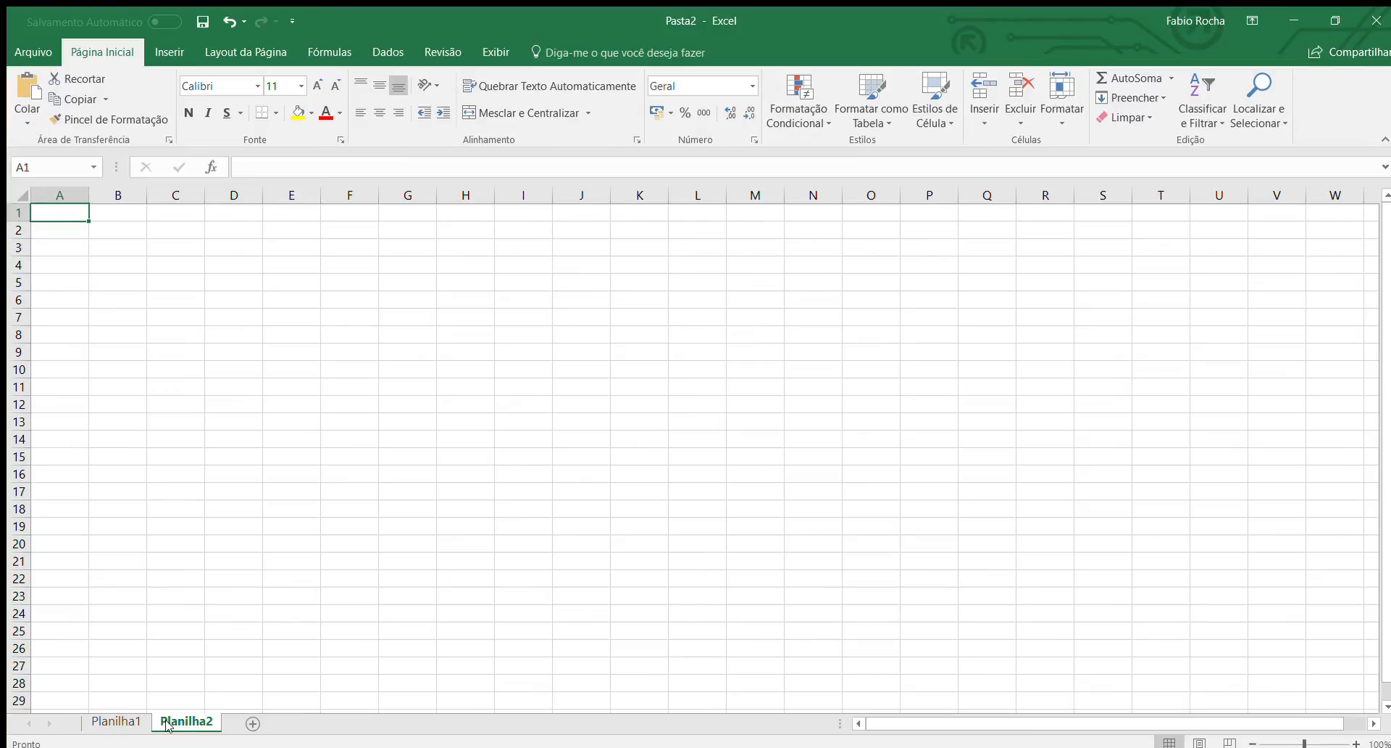
type("Vendas")
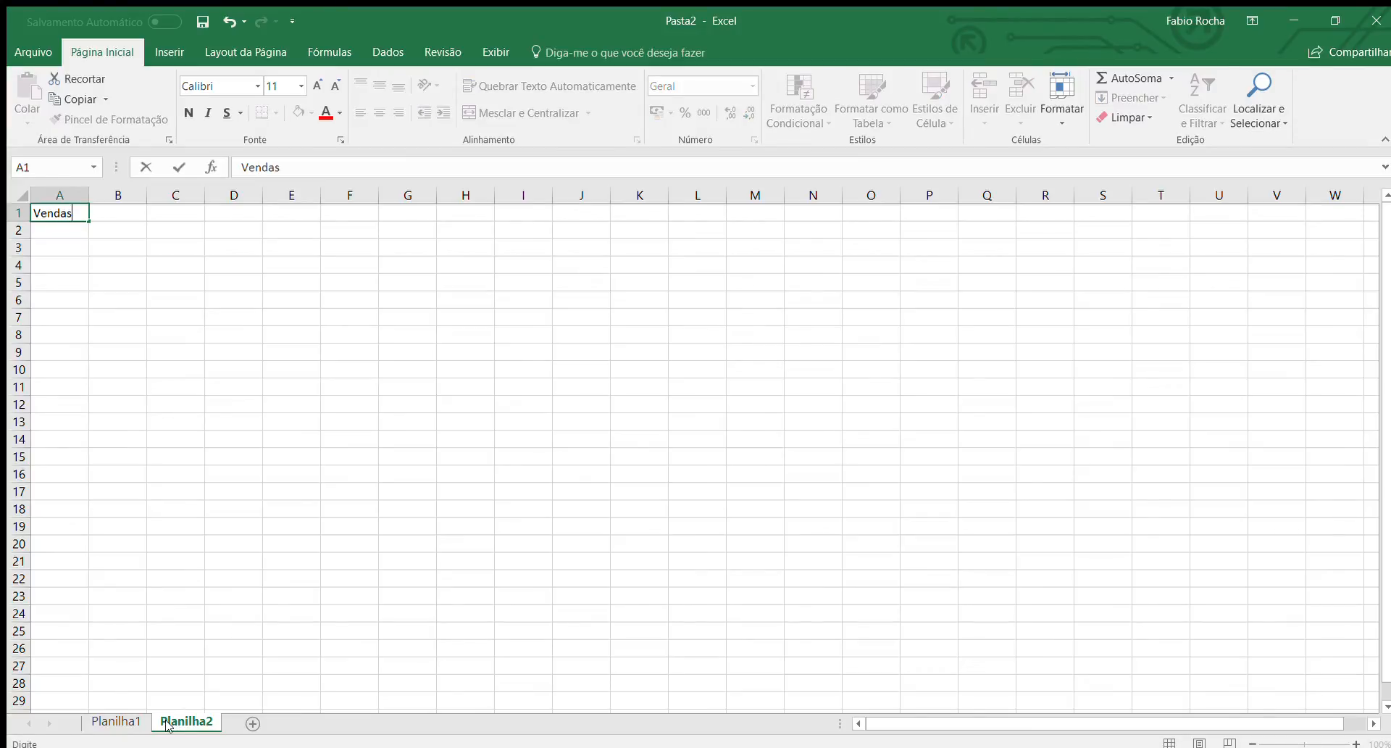
key("Return")
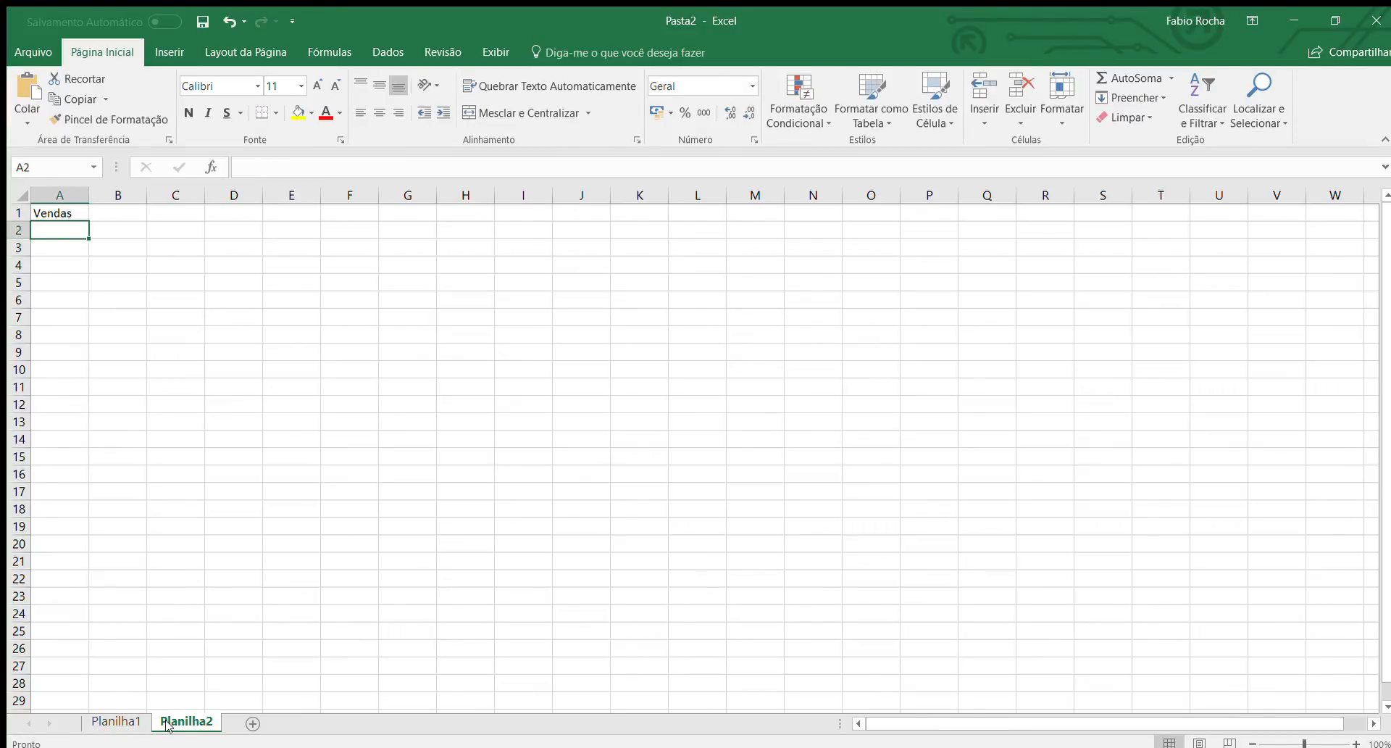
Enter the column headers "Regiões" in A2 and "Valores" in B2 below the "Vendas" title.
type("Regiões")
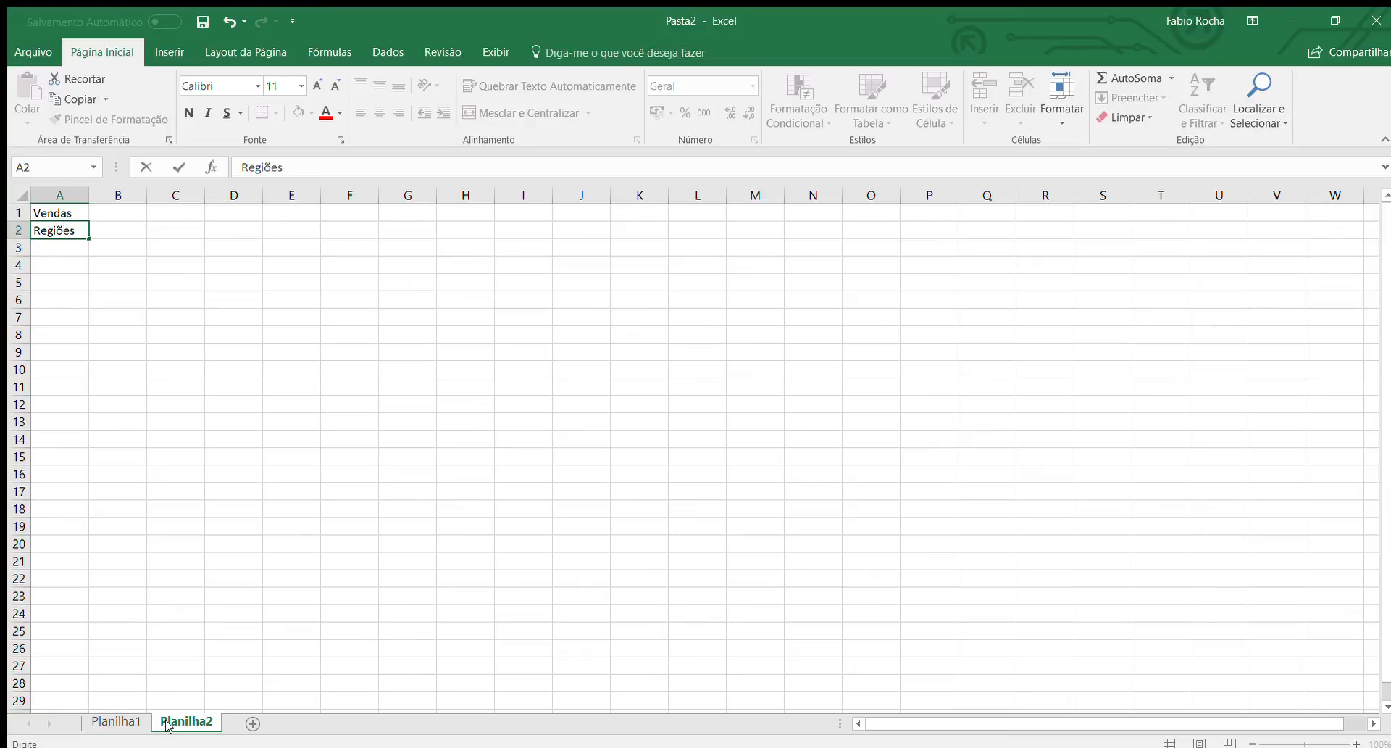
key("Tab")
type("Valores")
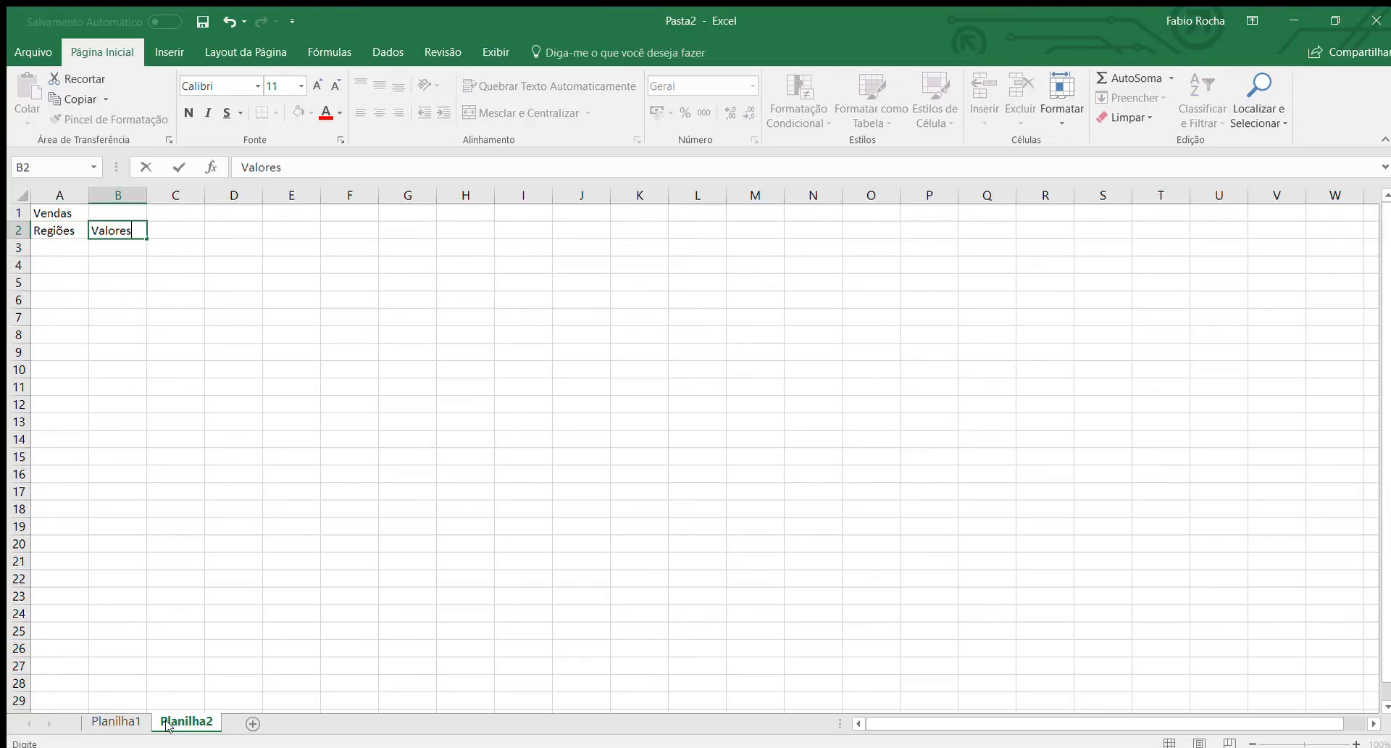
key("Return")
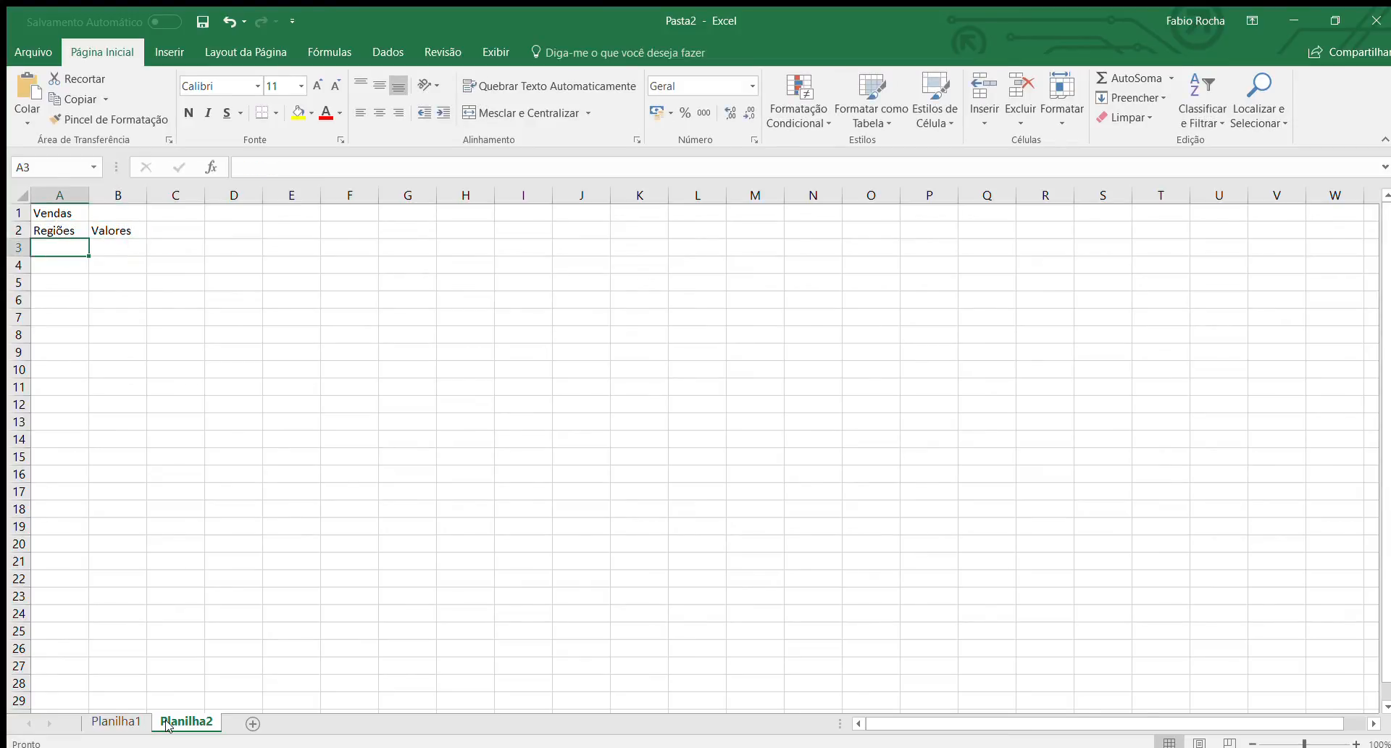
Enter the region names "Norte", "Sul", "Leste" and "Oeste" in cells A3 to A6.
type("Norte")
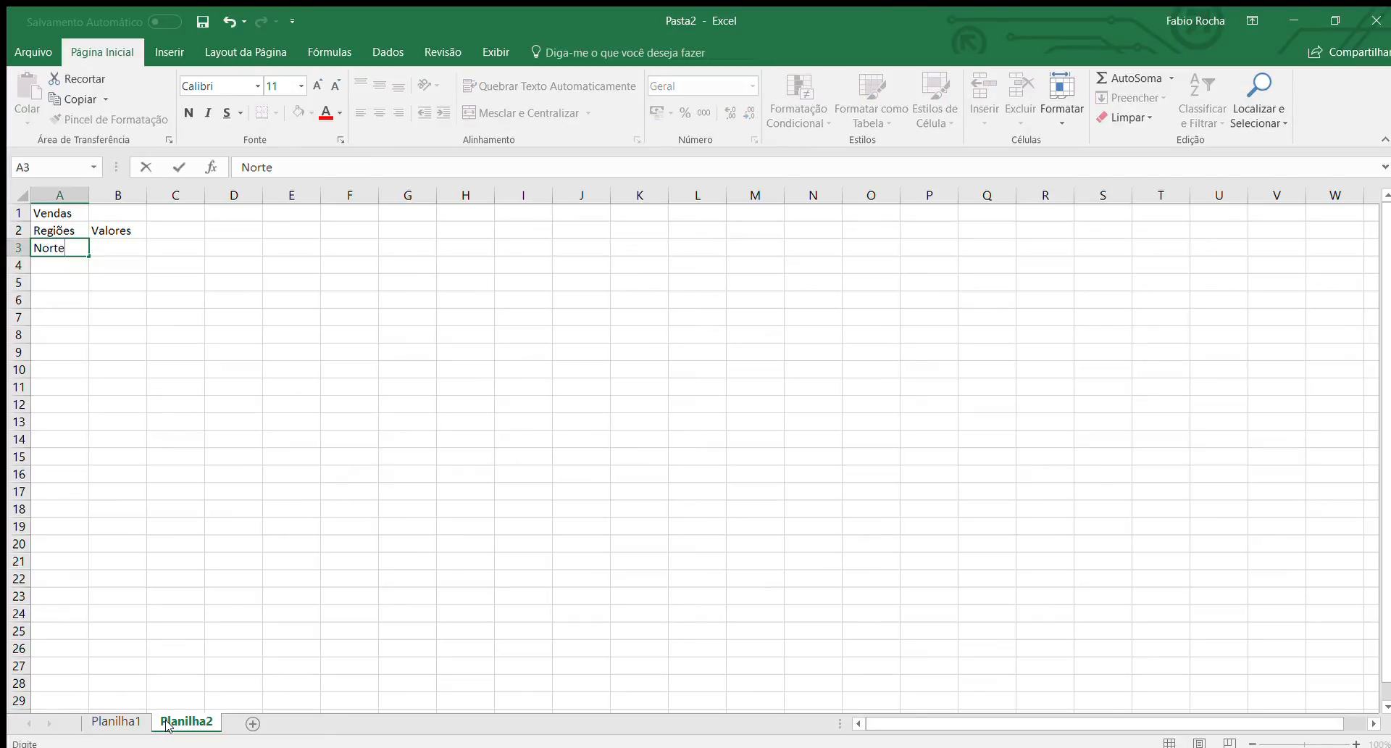
key("Return")
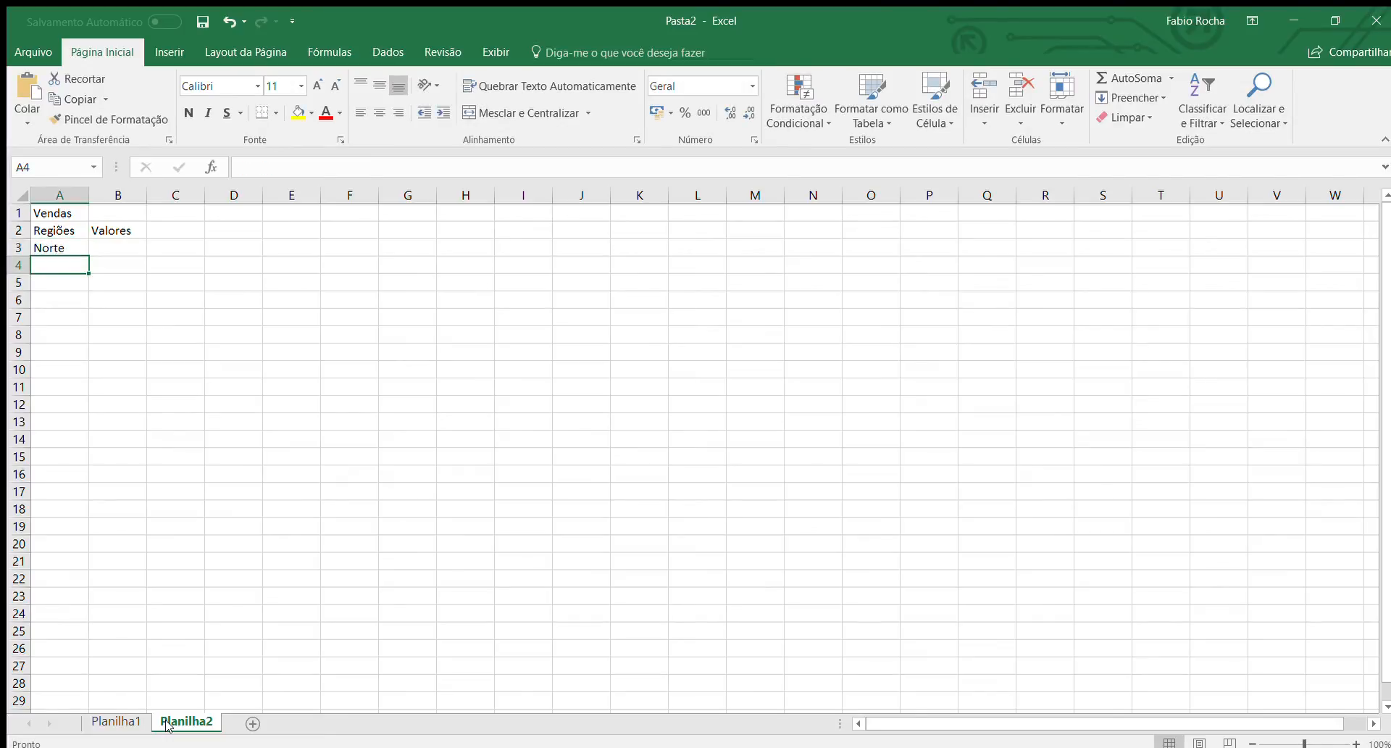
type("Sul")
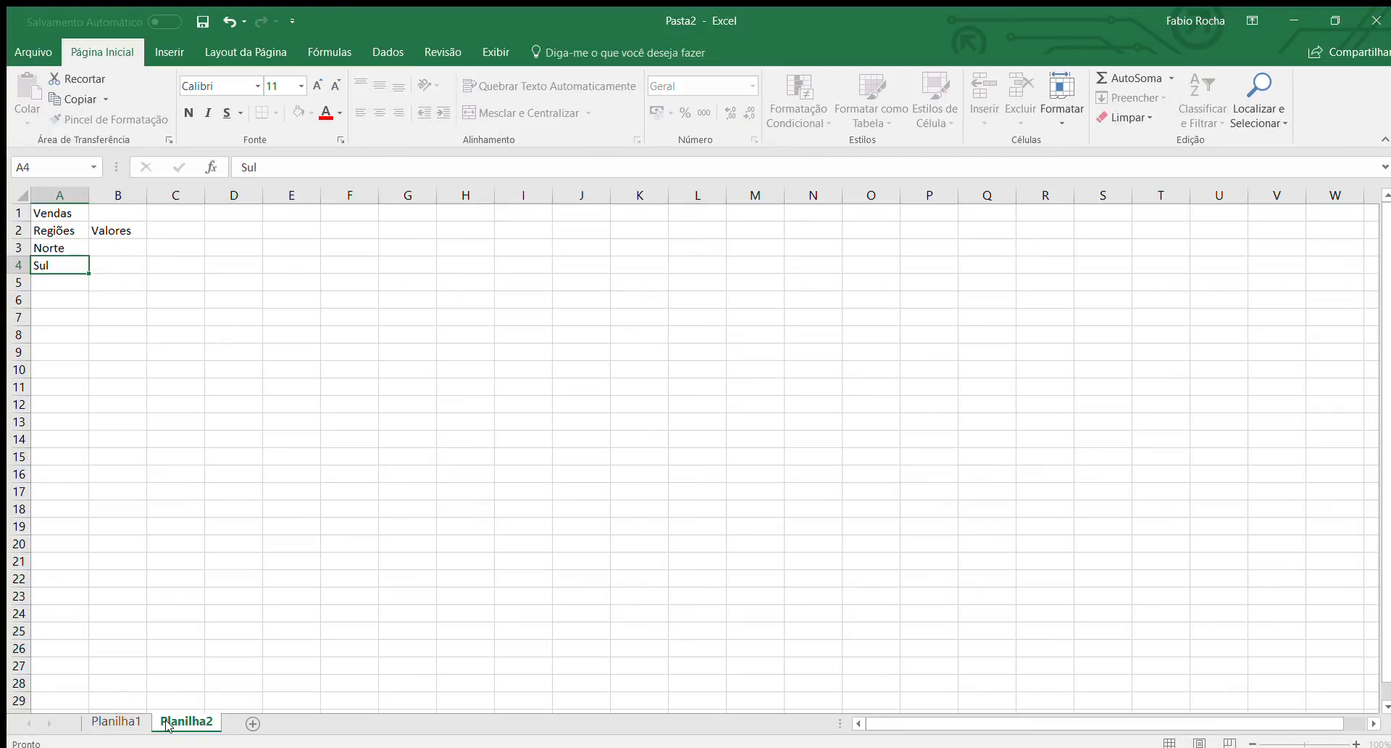
key("Return")
type("Leste")
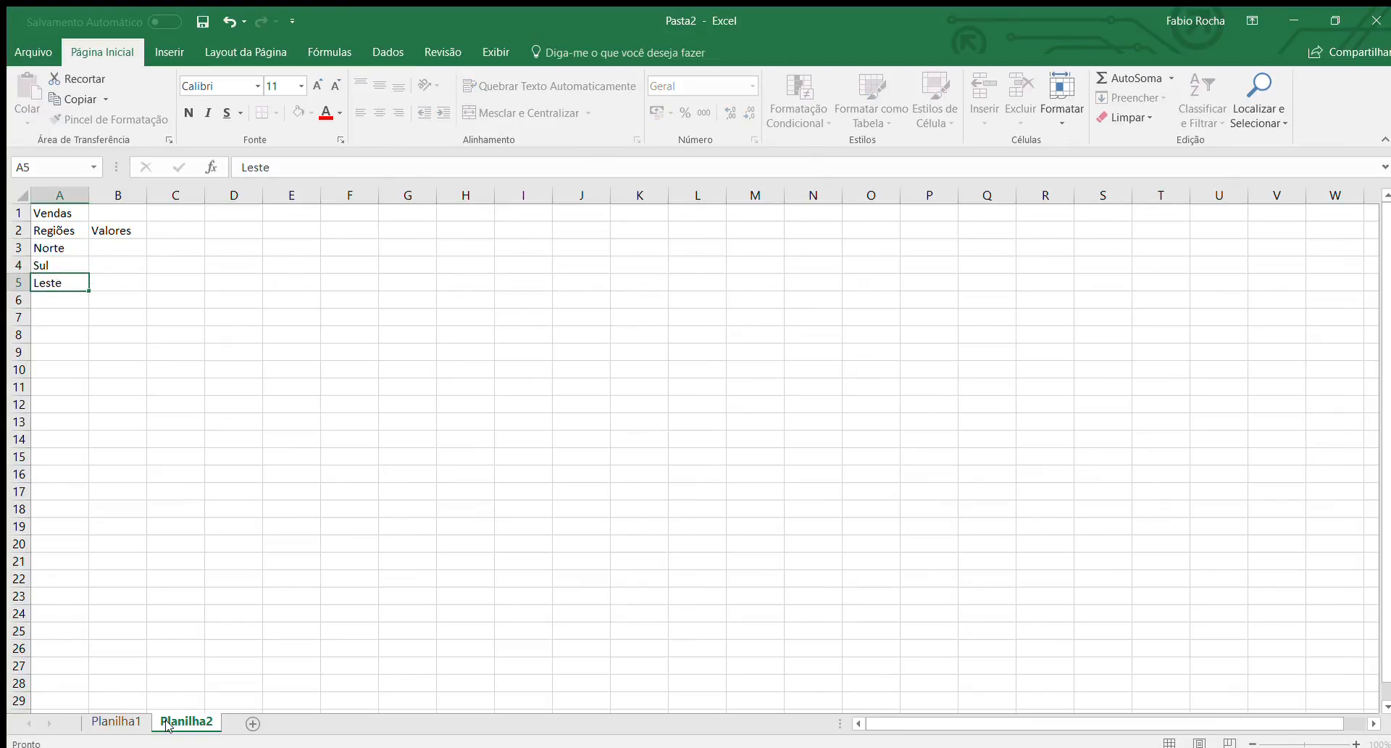
key("Return")
type("Oeste")
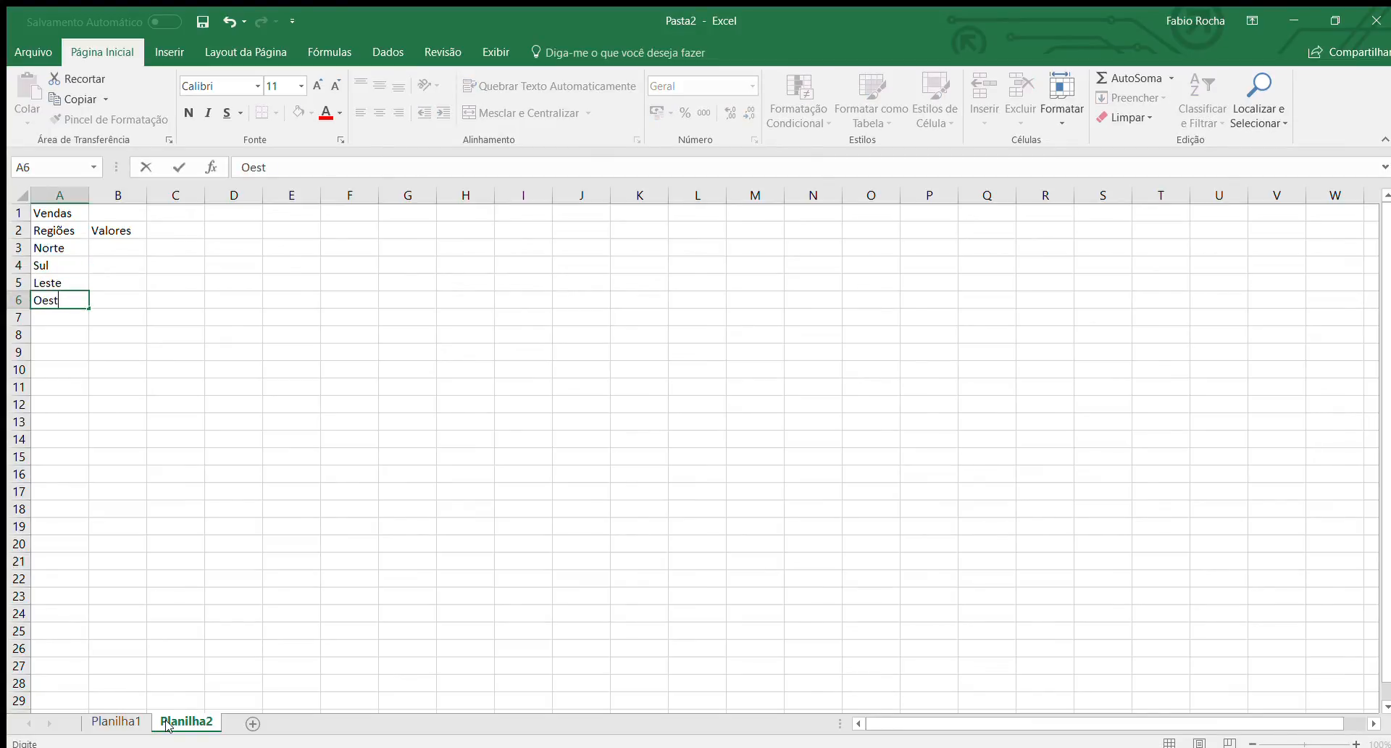
key("Tab")
Enter the sales values 50000, 30000, 45000 and 80000 in cells B3 to B6 under "Valores".
key("Up")
key("Up")
key("Up")
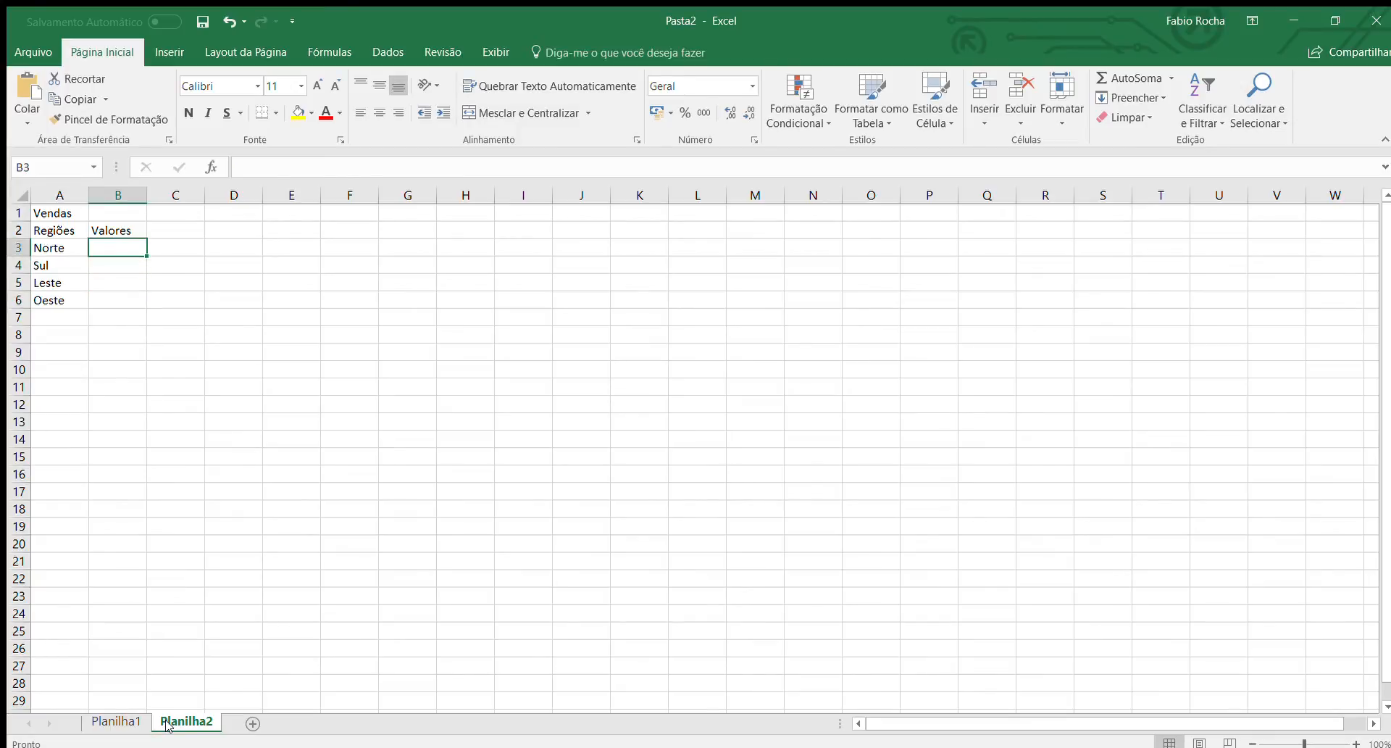
type("50000")
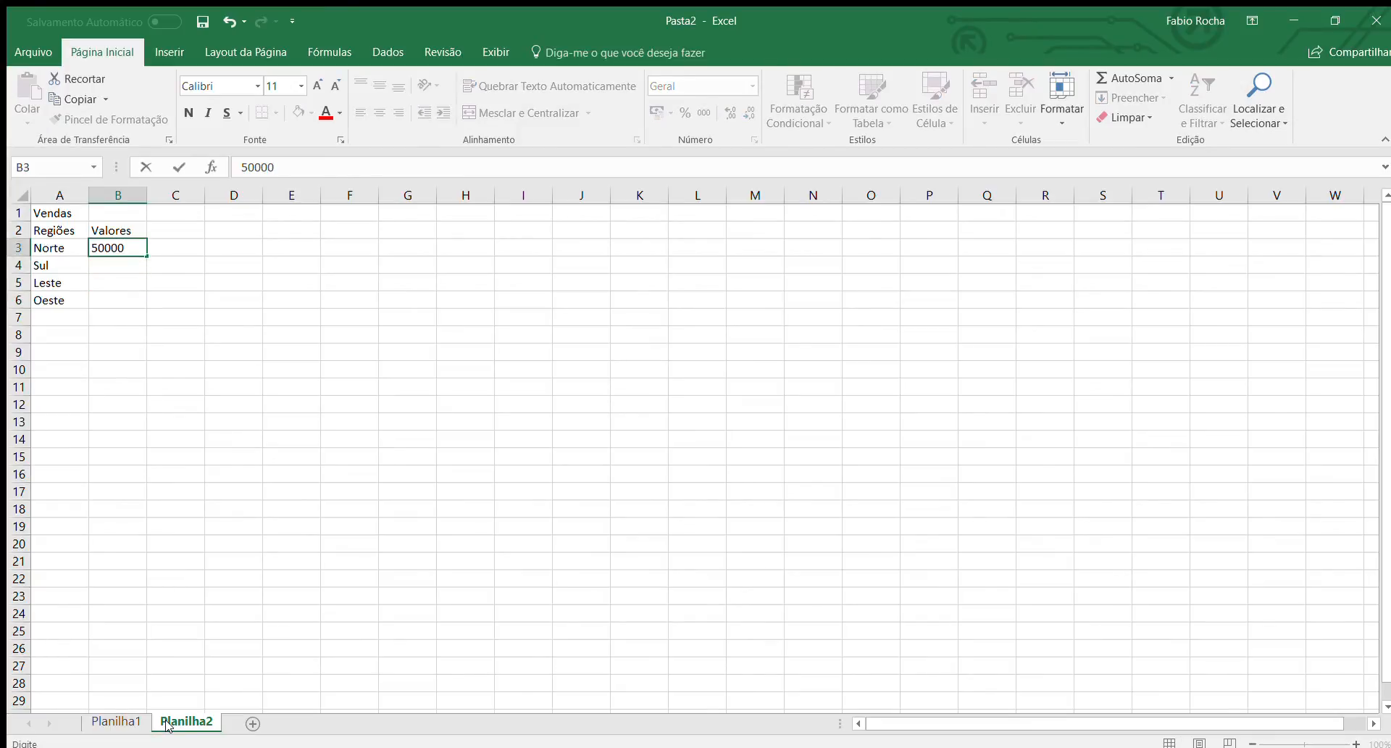
key("Return")
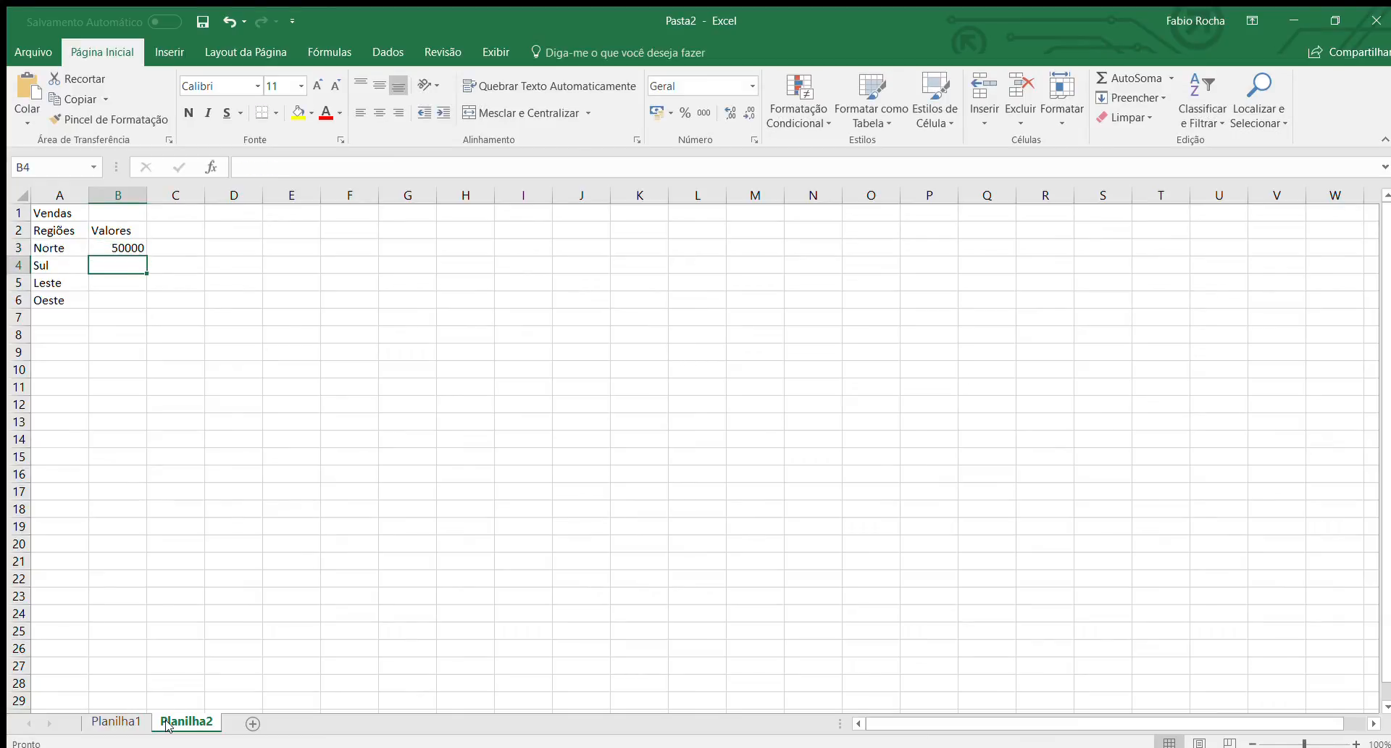
type("30000")
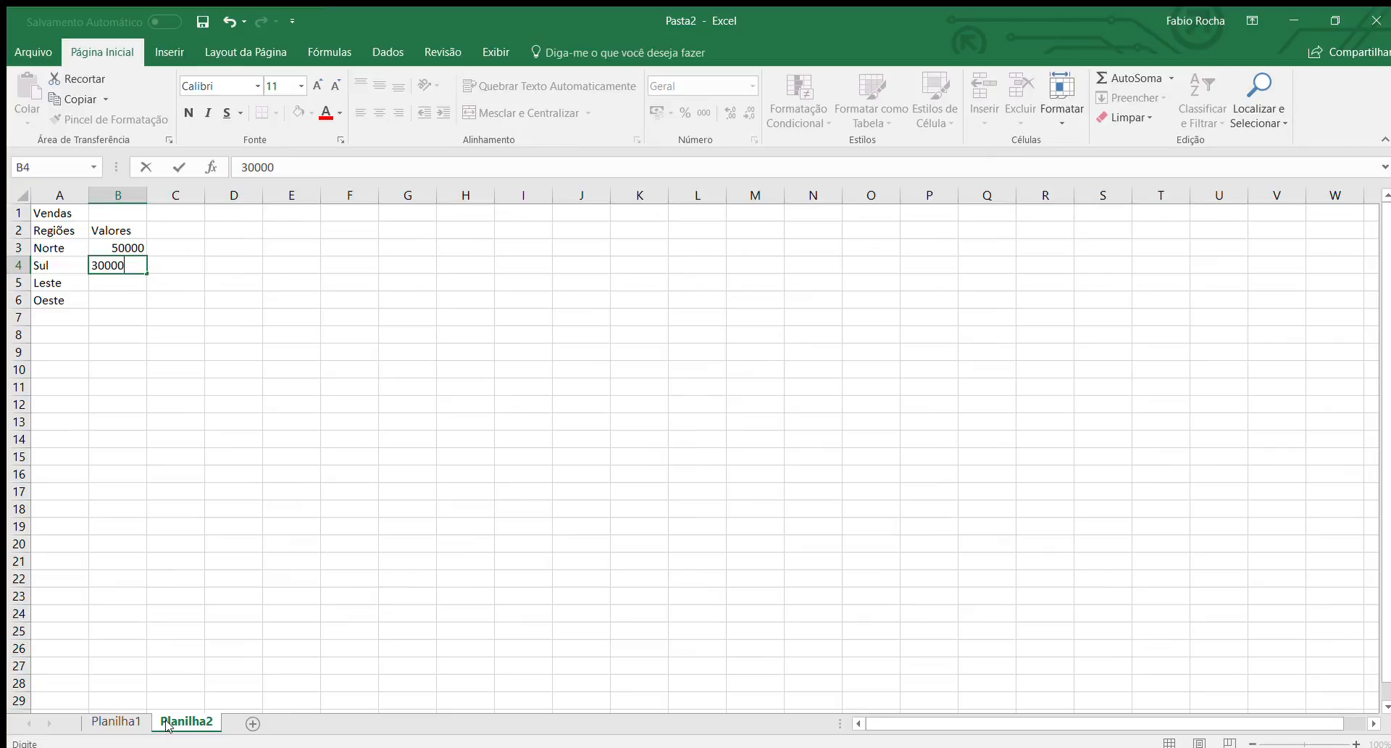
key("Return")
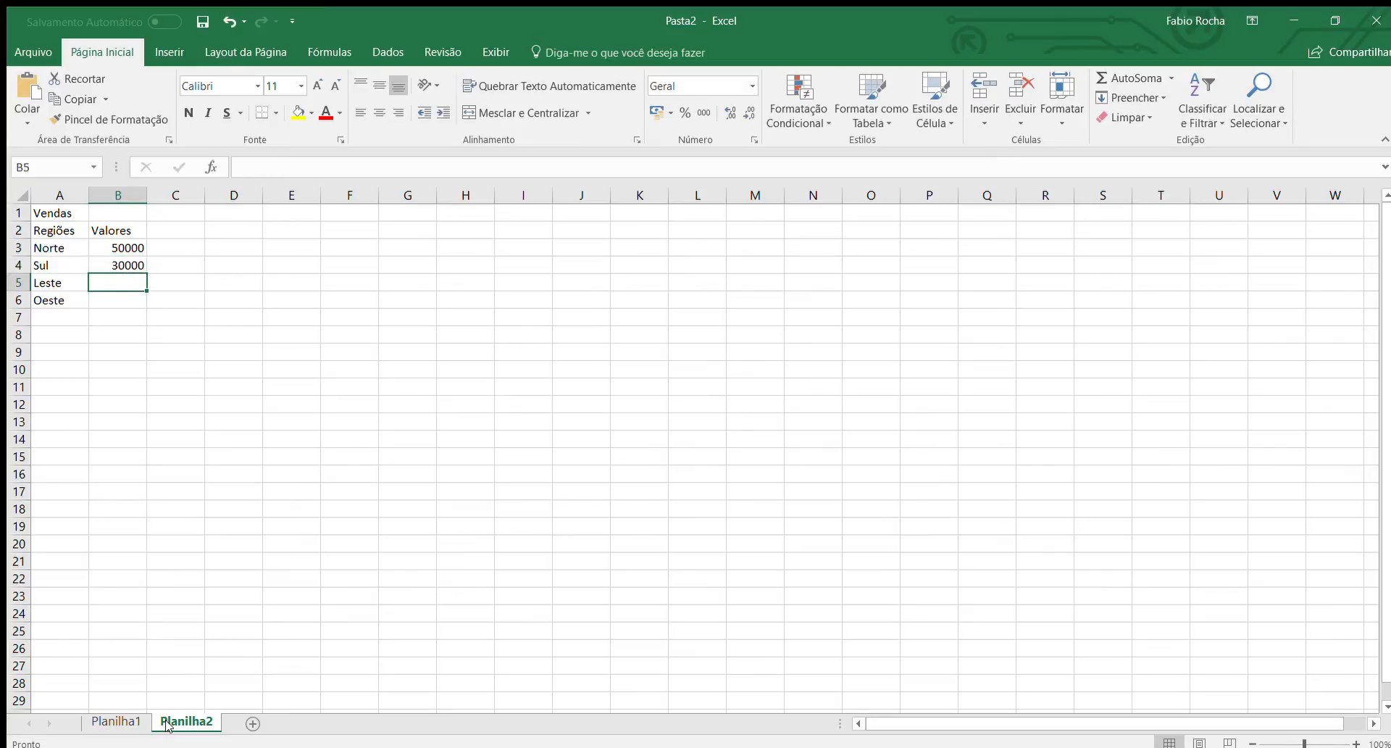
type("45000")
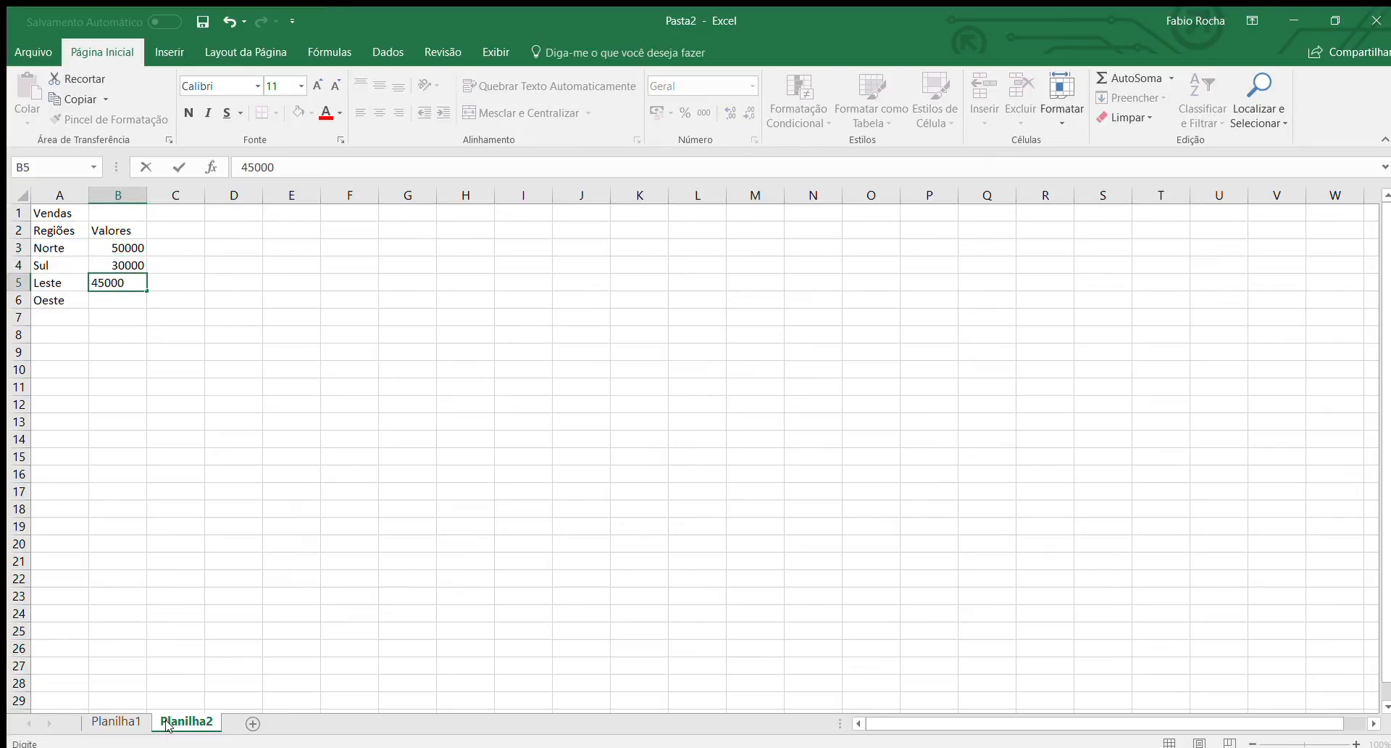
key("Return")
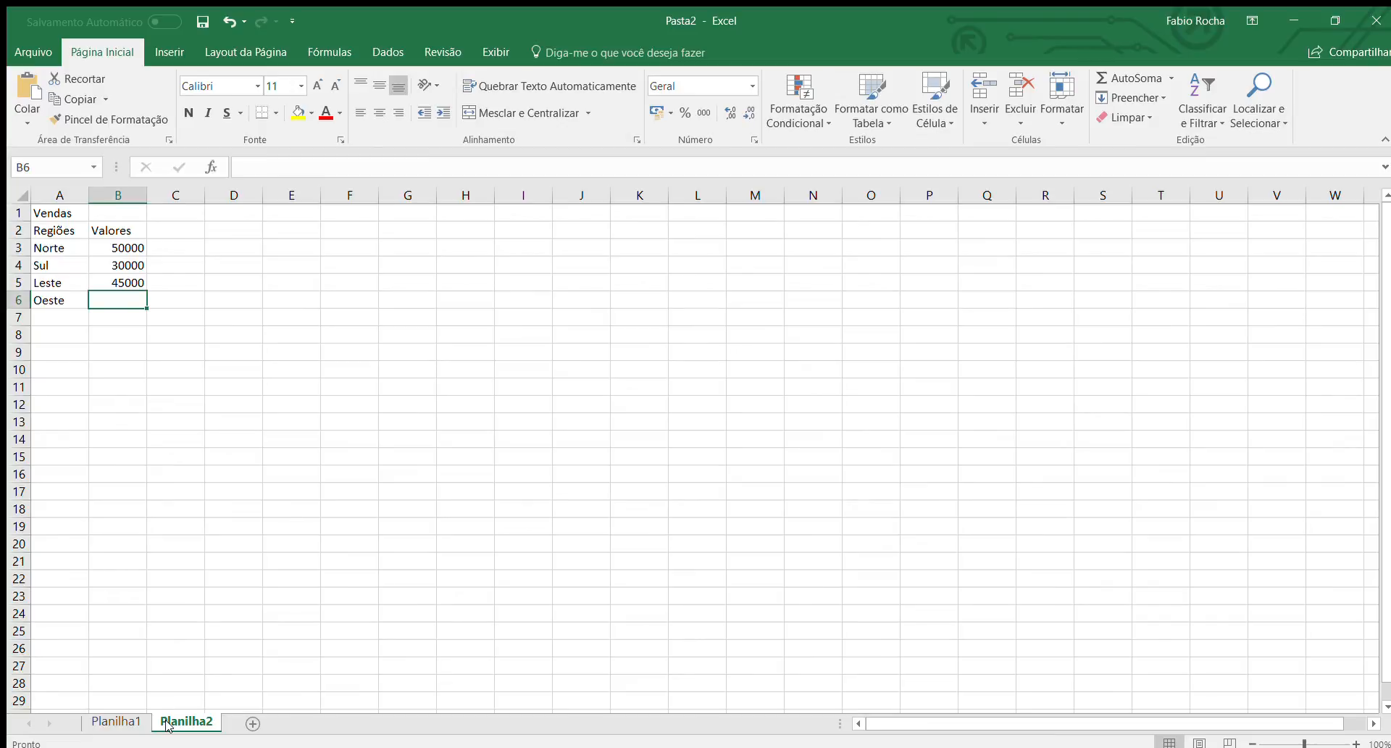
type("80000")
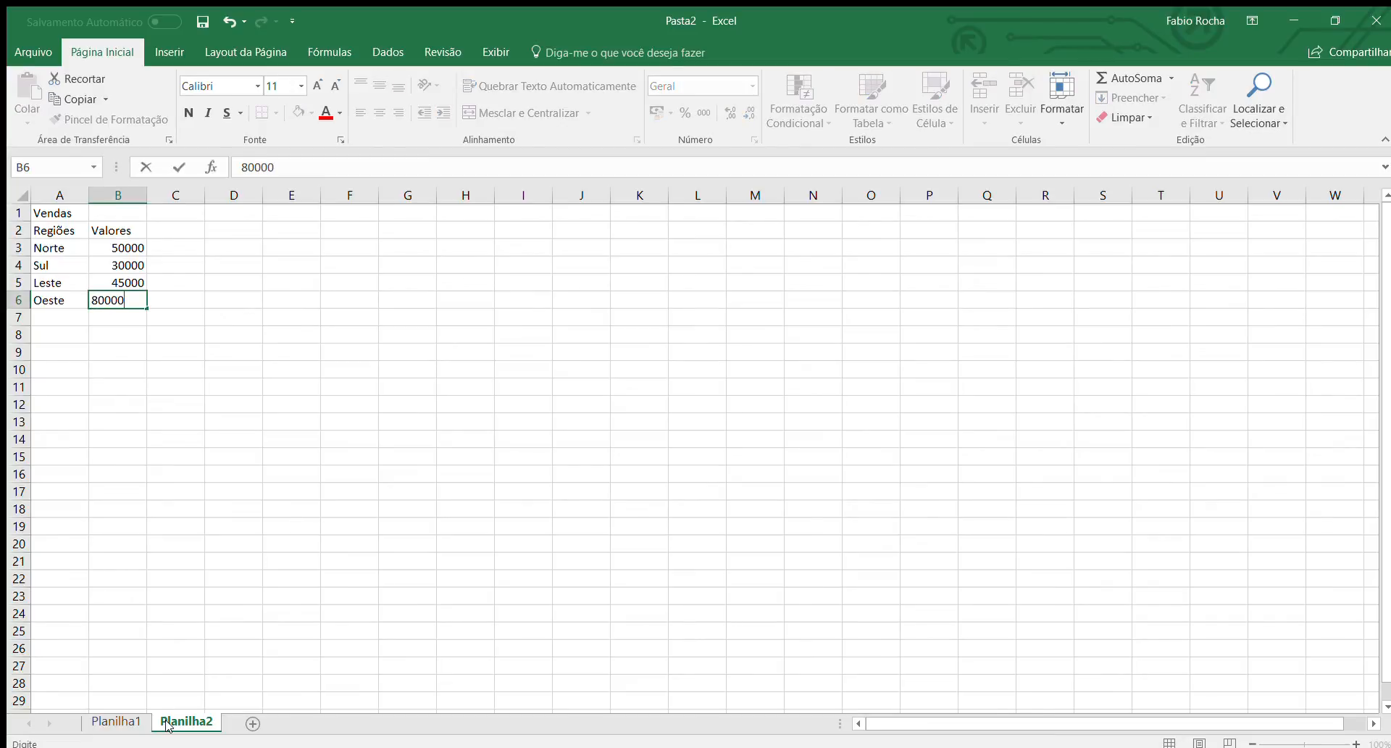
key("Return")
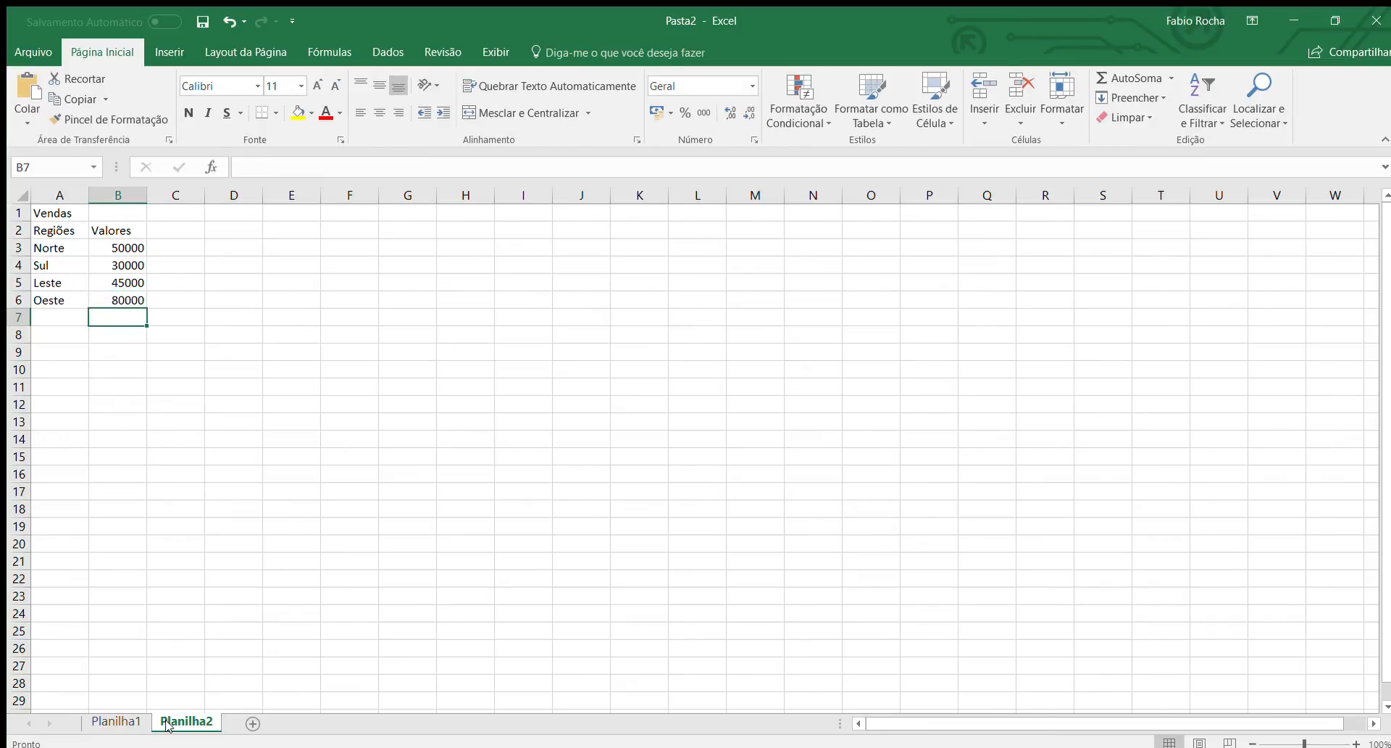
Merge and center the "Vendas" title across A1:B1 and make the title and column headers bold.
key("Up")
key("Up")
key("Up")
key("Up")
key("Up")
key("Up")
key("shift+Left")
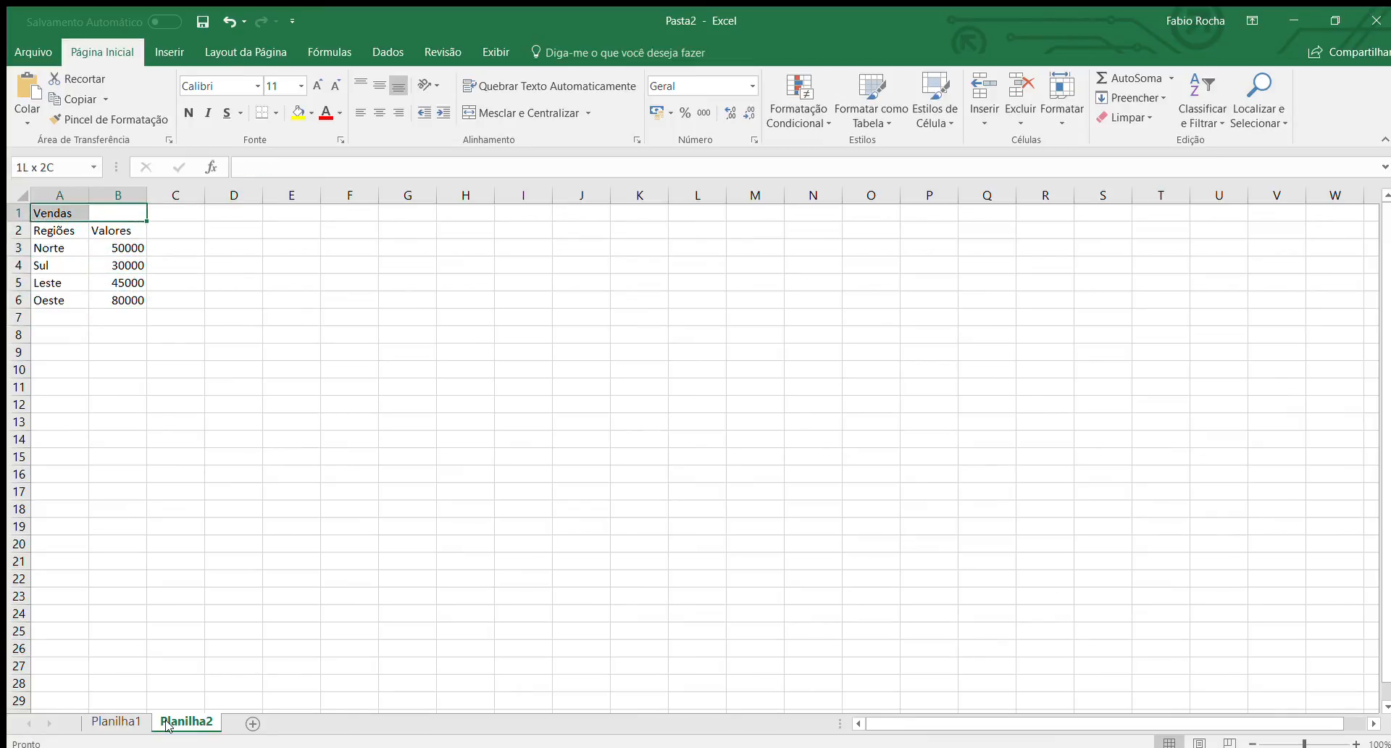
left_click(511, 112)
left_click_drag(143, 228, 99, 216)
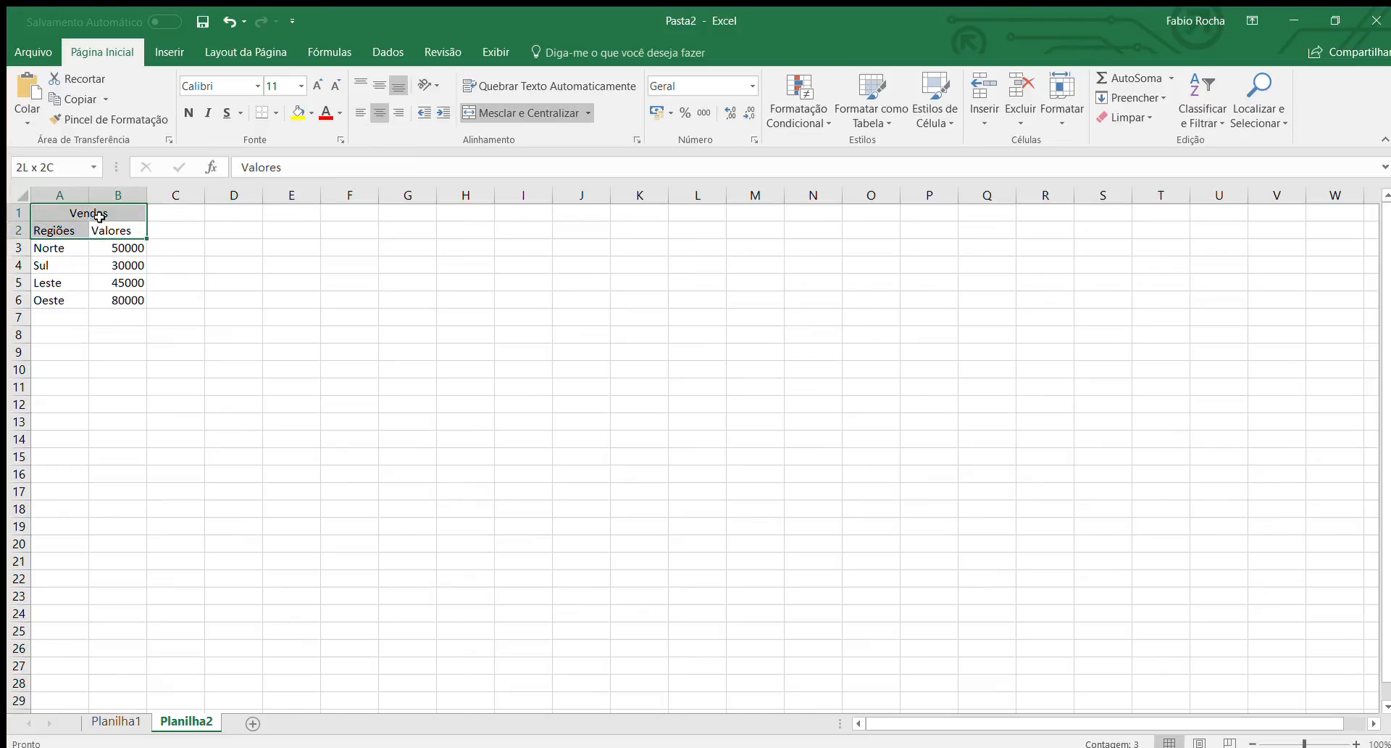
left_click(188, 112)
Insert a 2-D pie chart from the regions and values in A2:B6.
left_click_drag(112, 300, 70, 234)
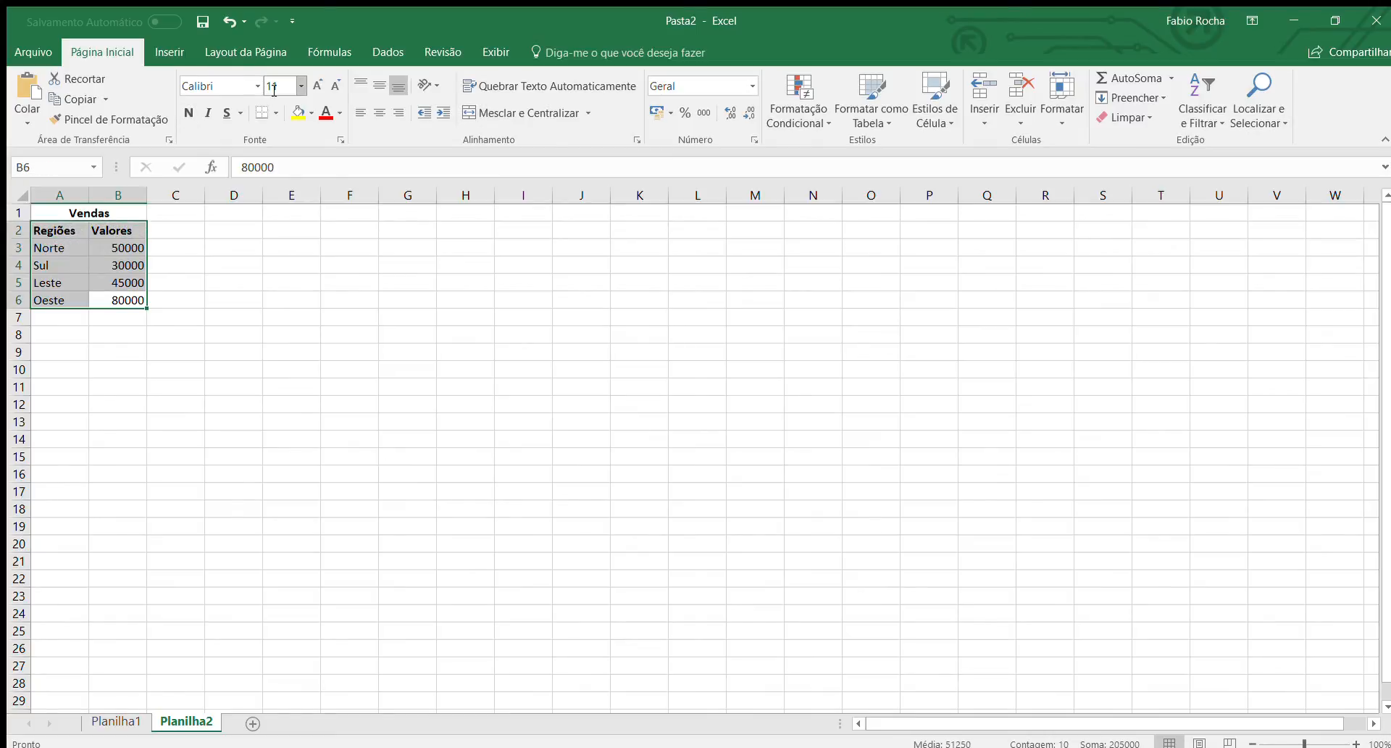
left_click(169, 51)
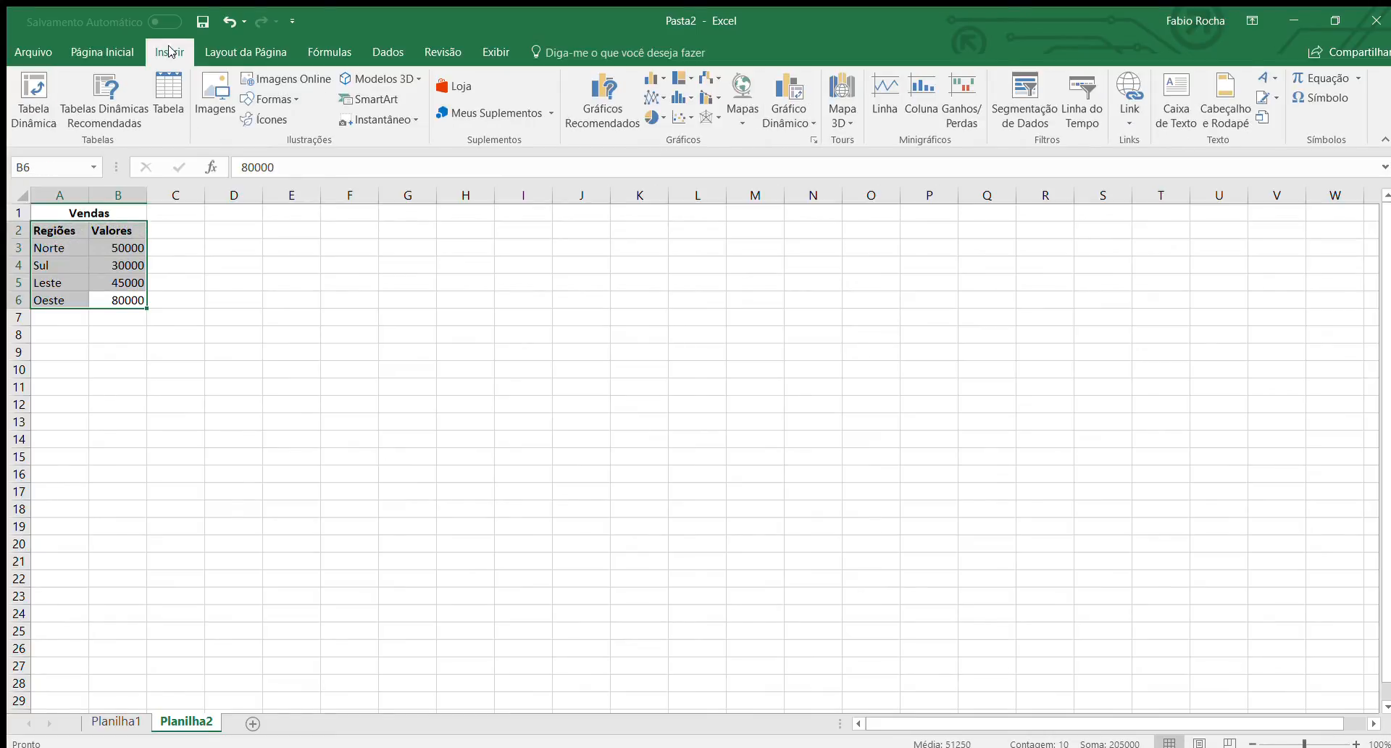
left_click(648, 120)
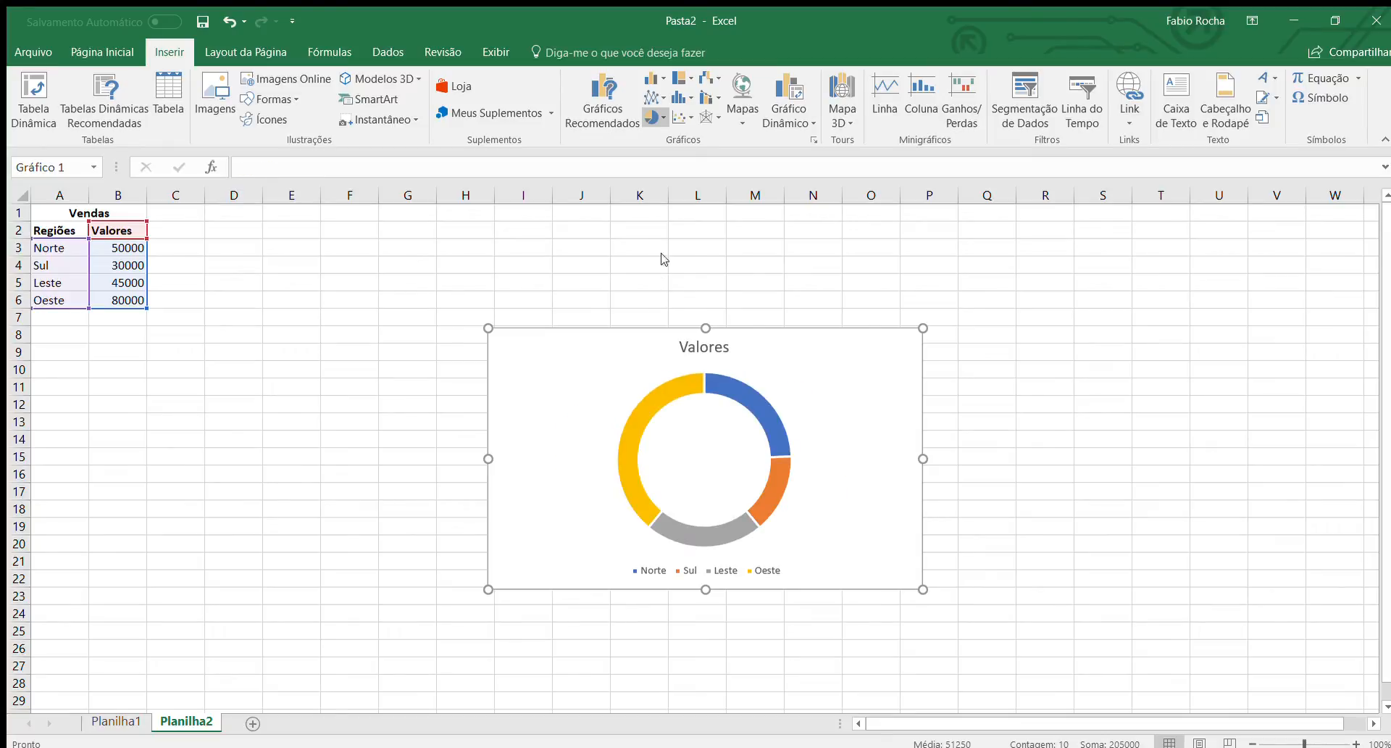
left_click(662, 189)
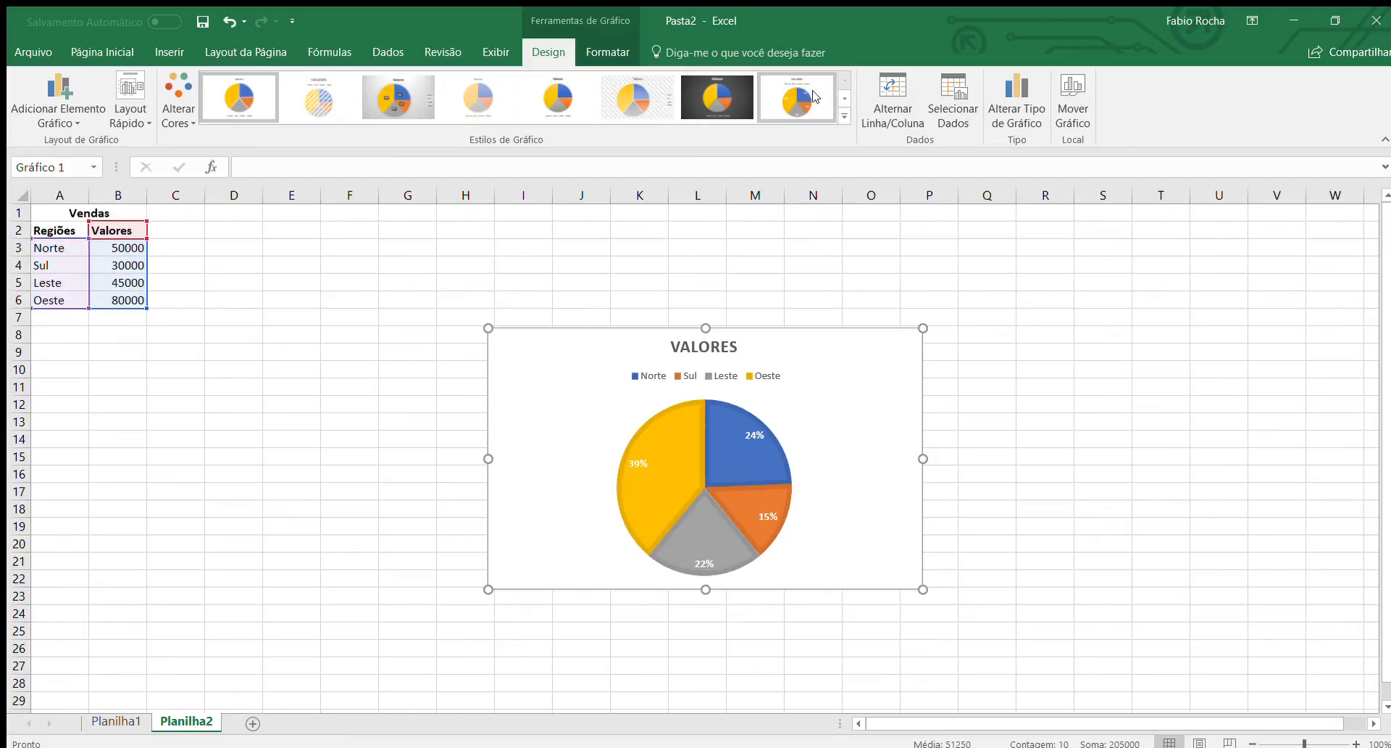
Apply the pie chart style with a white background, percentage labels on the slices and the legend under the title.
left_click(841, 97)
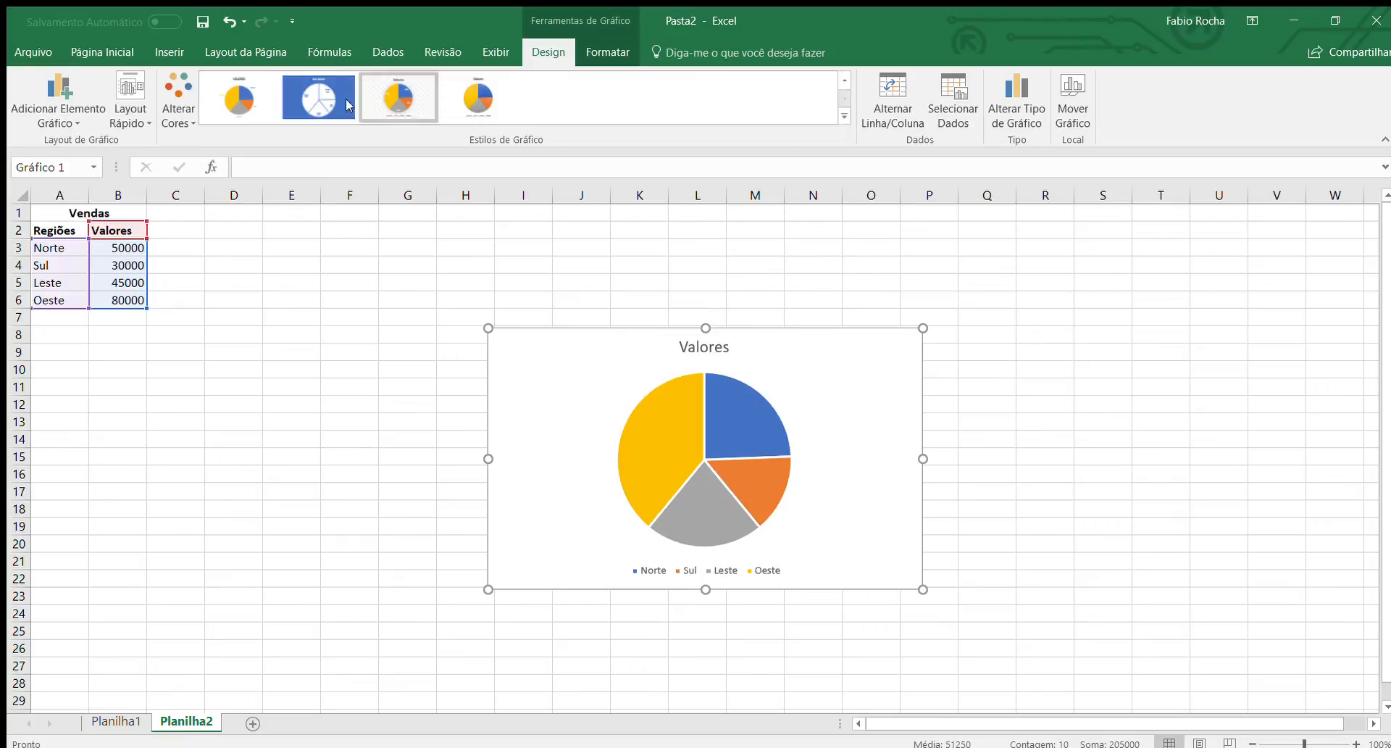
left_click(230, 102)
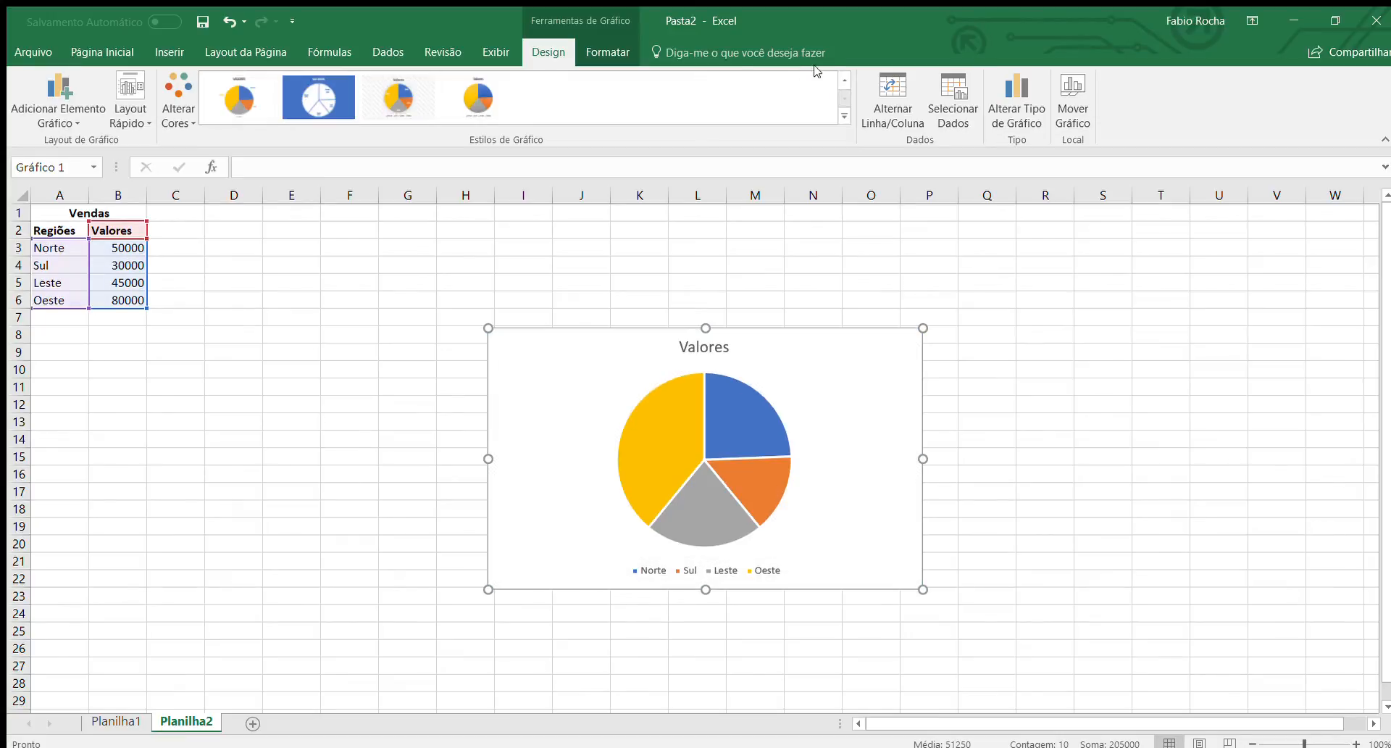
left_click(844, 78)
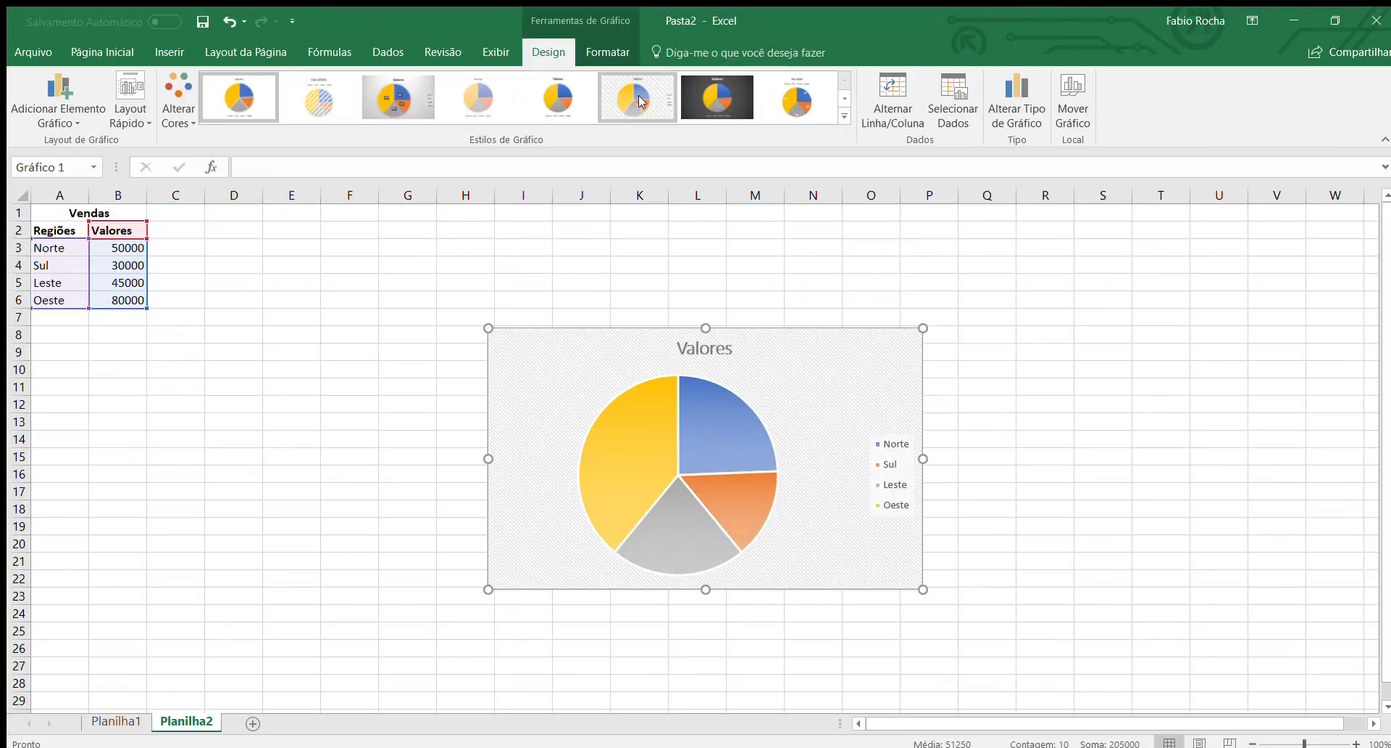
left_click(638, 96)
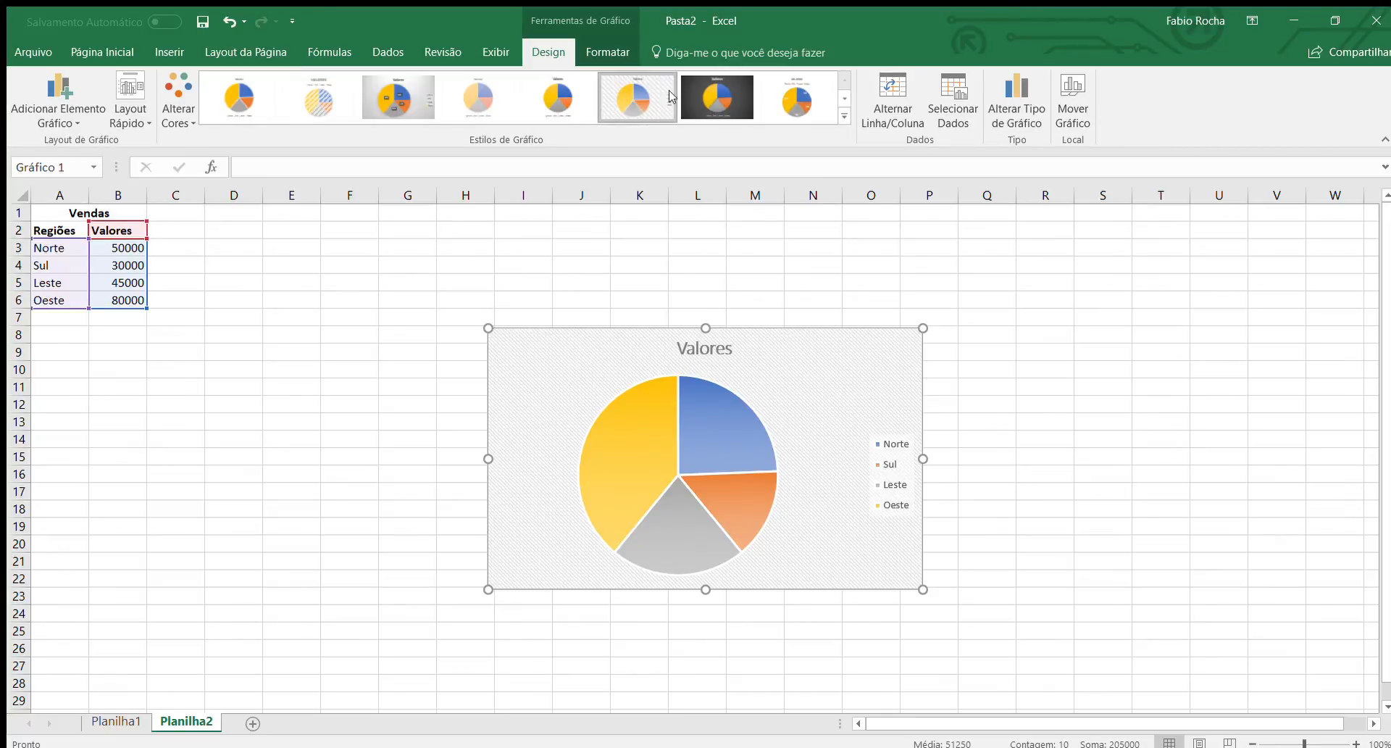
left_click(795, 94)
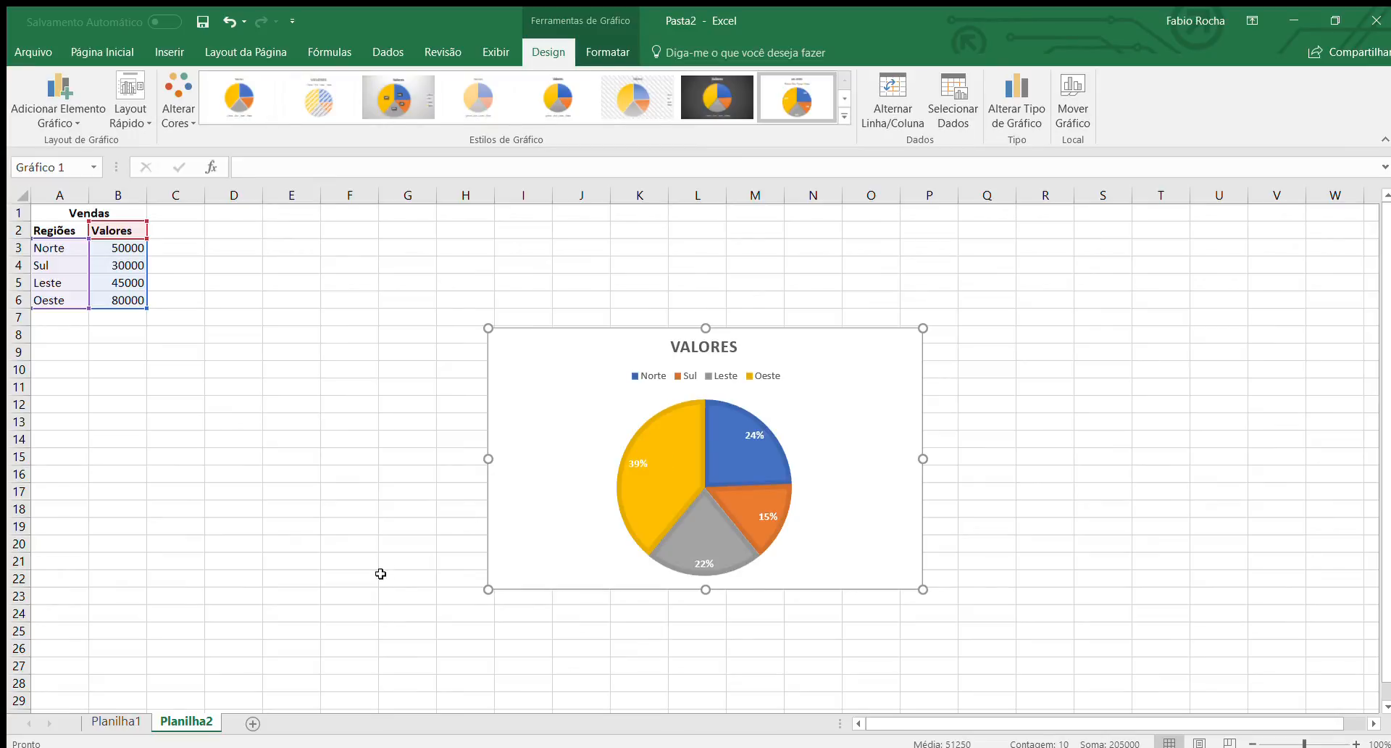
Add a third worksheet and enter the column header "Produtos" in cell A2.
left_click(252, 725)
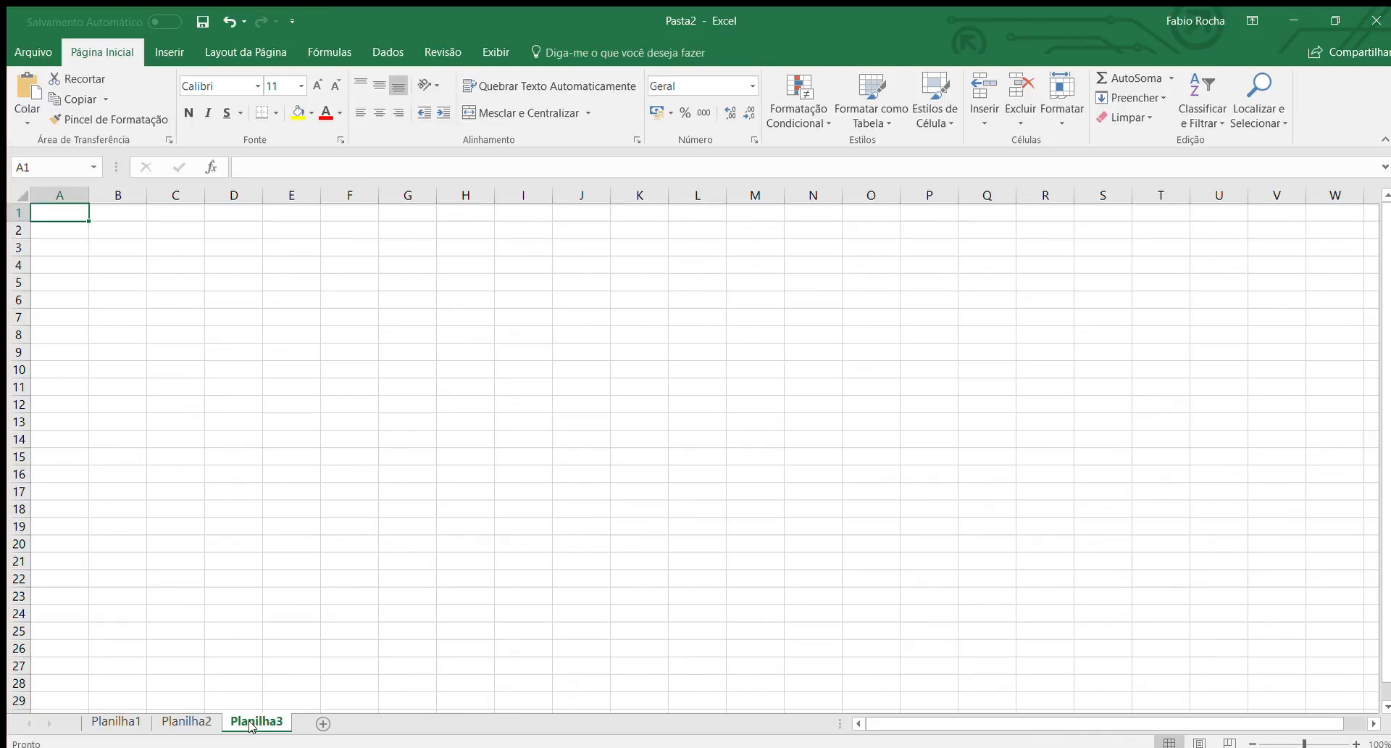
key("Down")
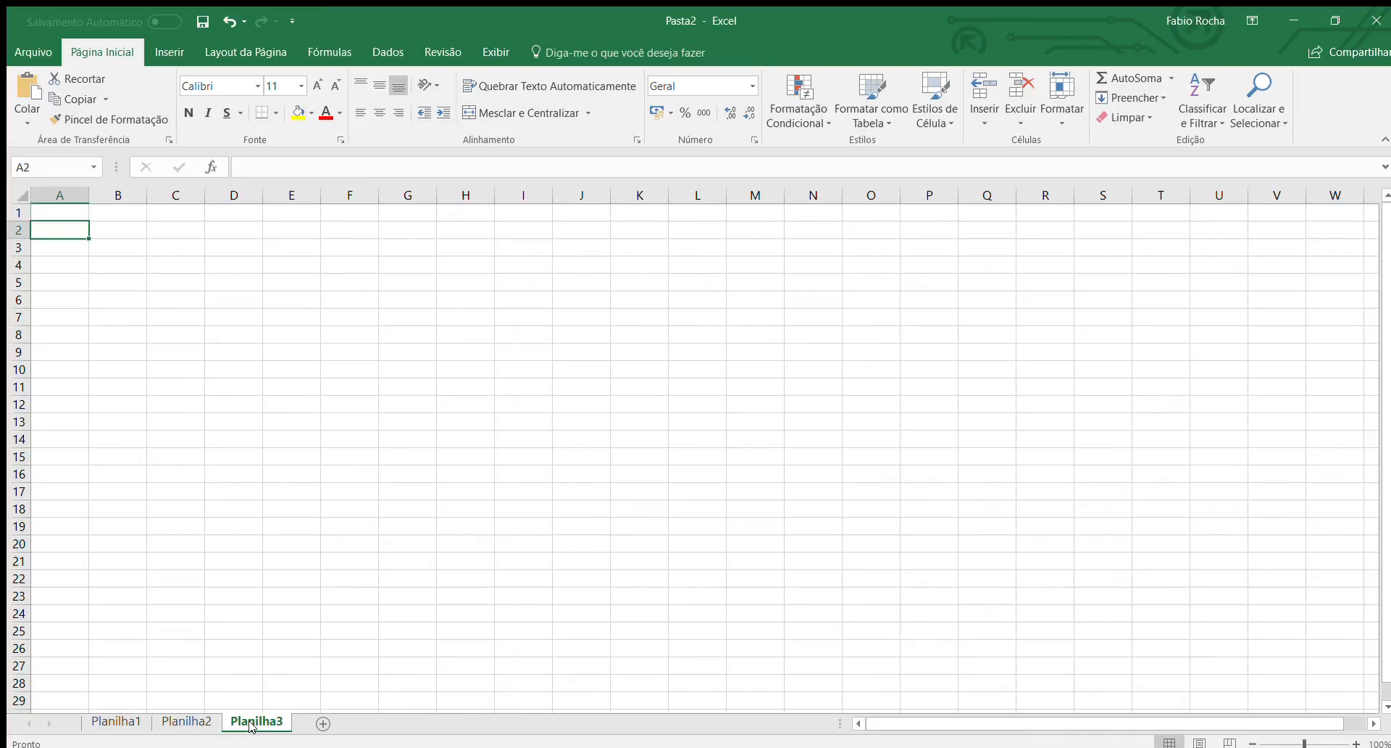
type("Protu")
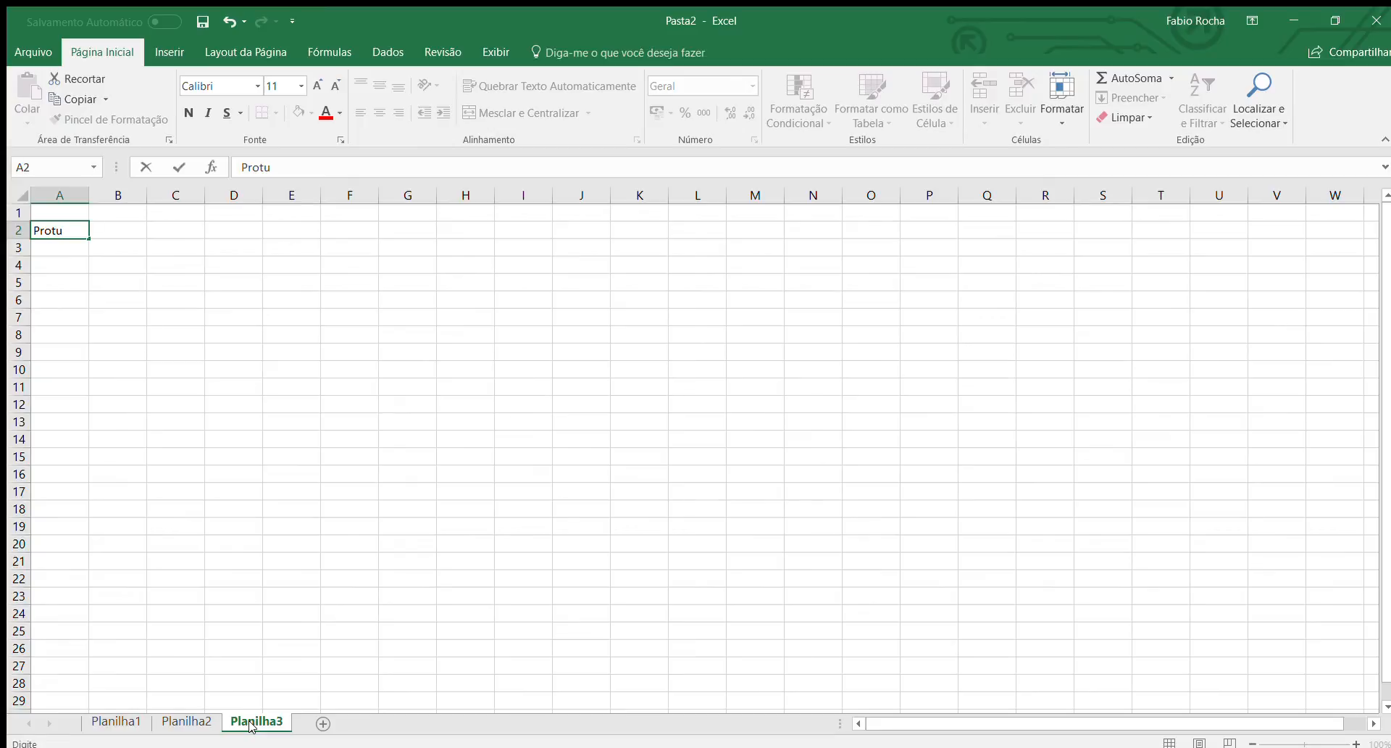
key("BackSpace")
key("BackSpace")
type("dutos")
key("Tab")
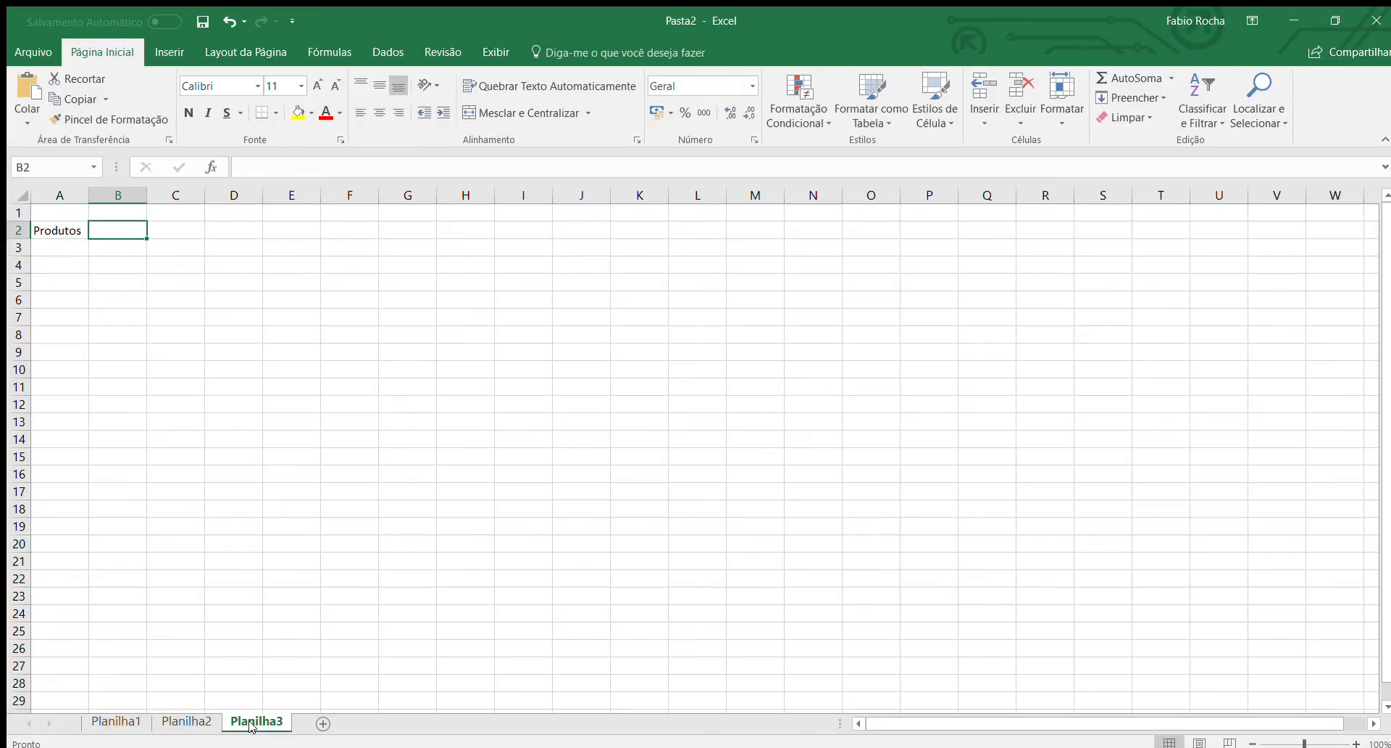
Enter the month headers "Janeiro", "Fevereiro", "Março", "Abril", "Maio" and "Junho" in cells B2 to G2.
type("Janeiro")
key("Tab")
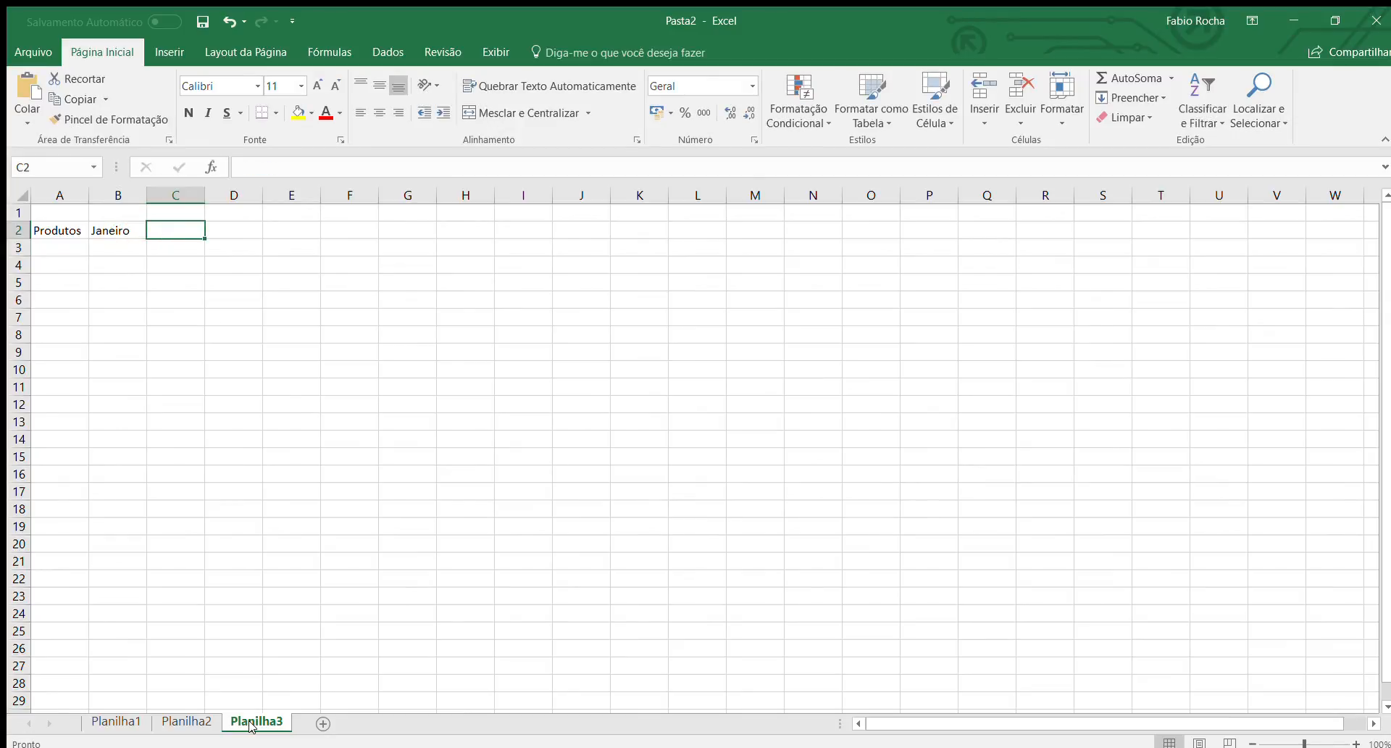
type("Fevereiro")
key("Tab")
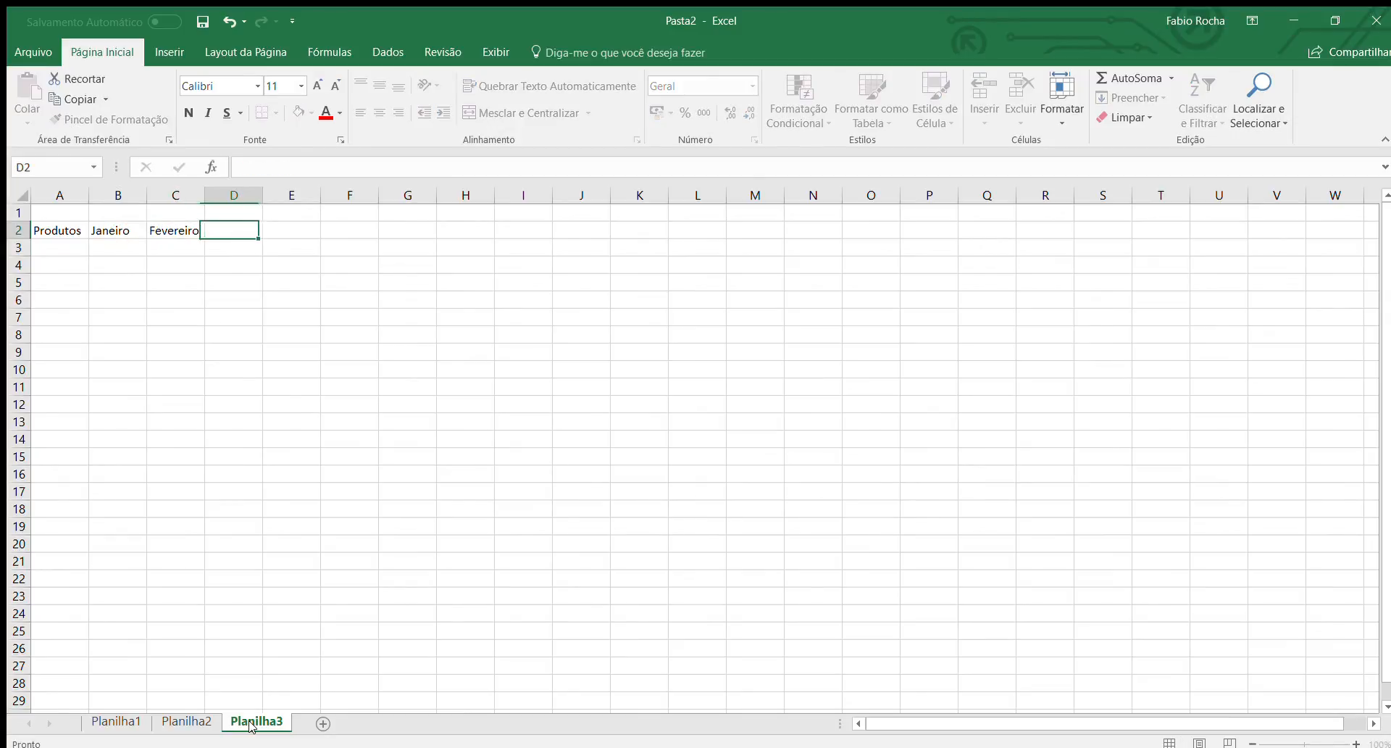
type("Março")
key("Tab")
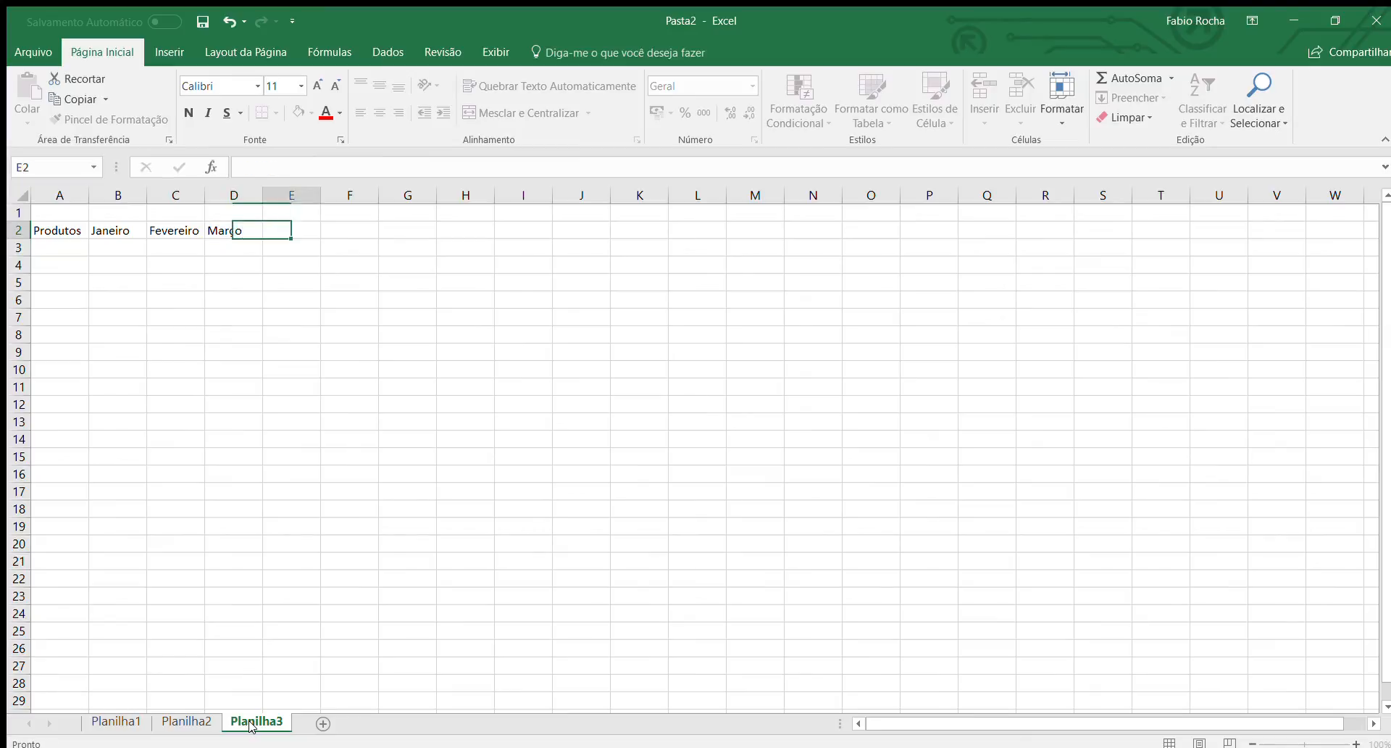
type("Abril")
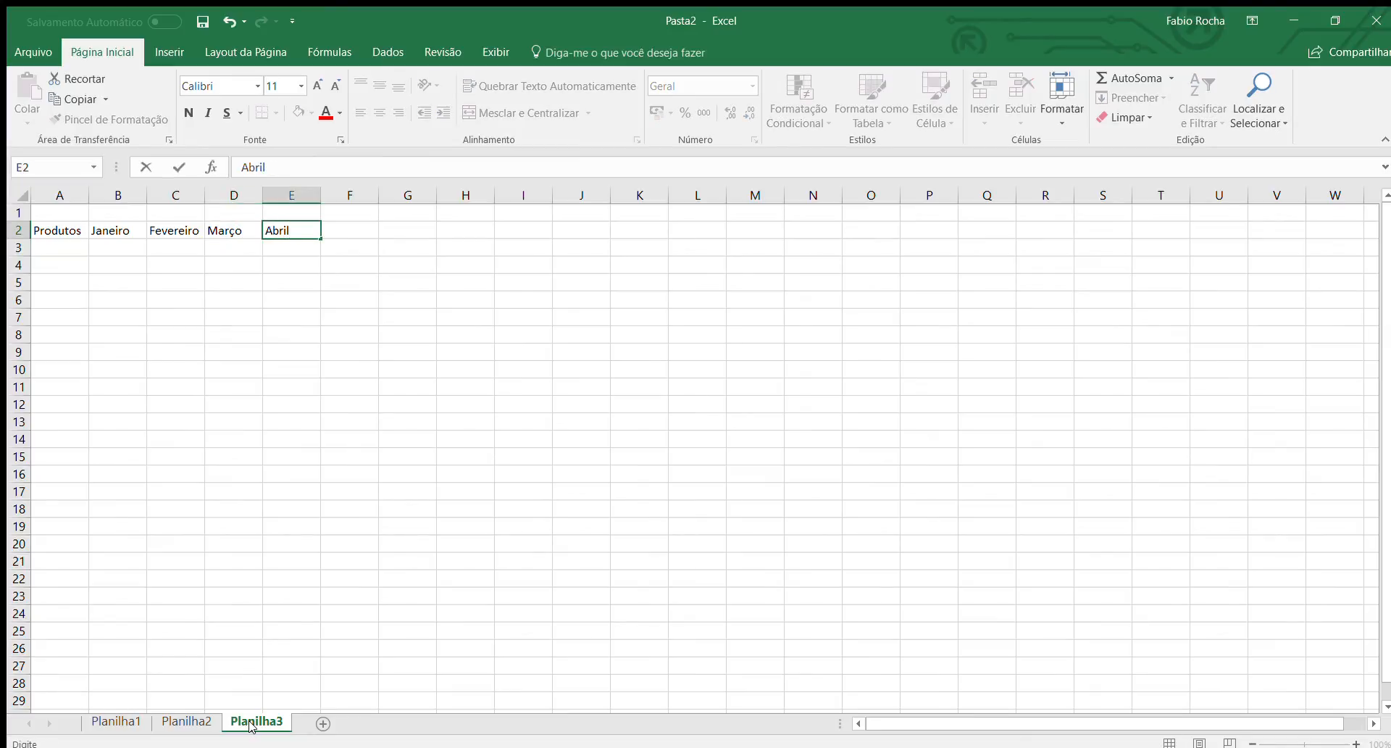
key("Tab")
type("Maio")
key("Tab")
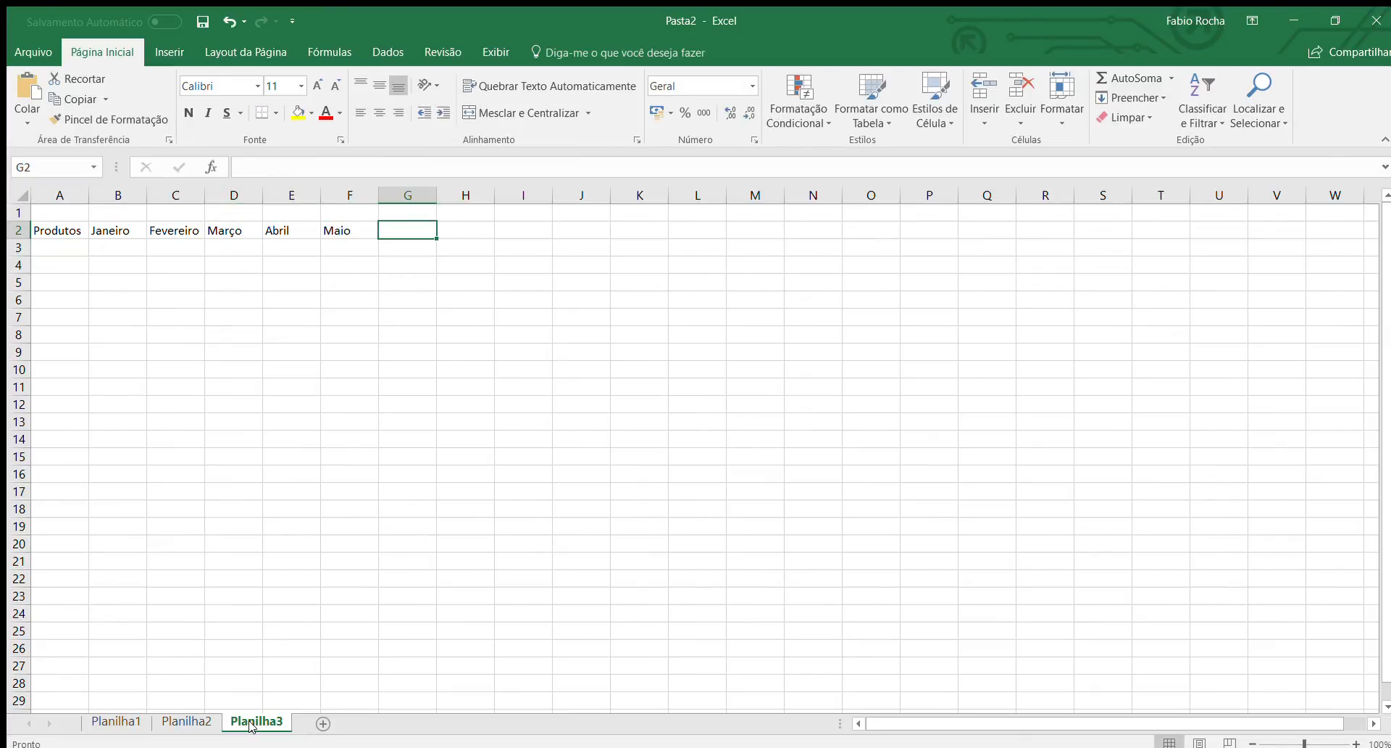
type("Junho")
key("Down")
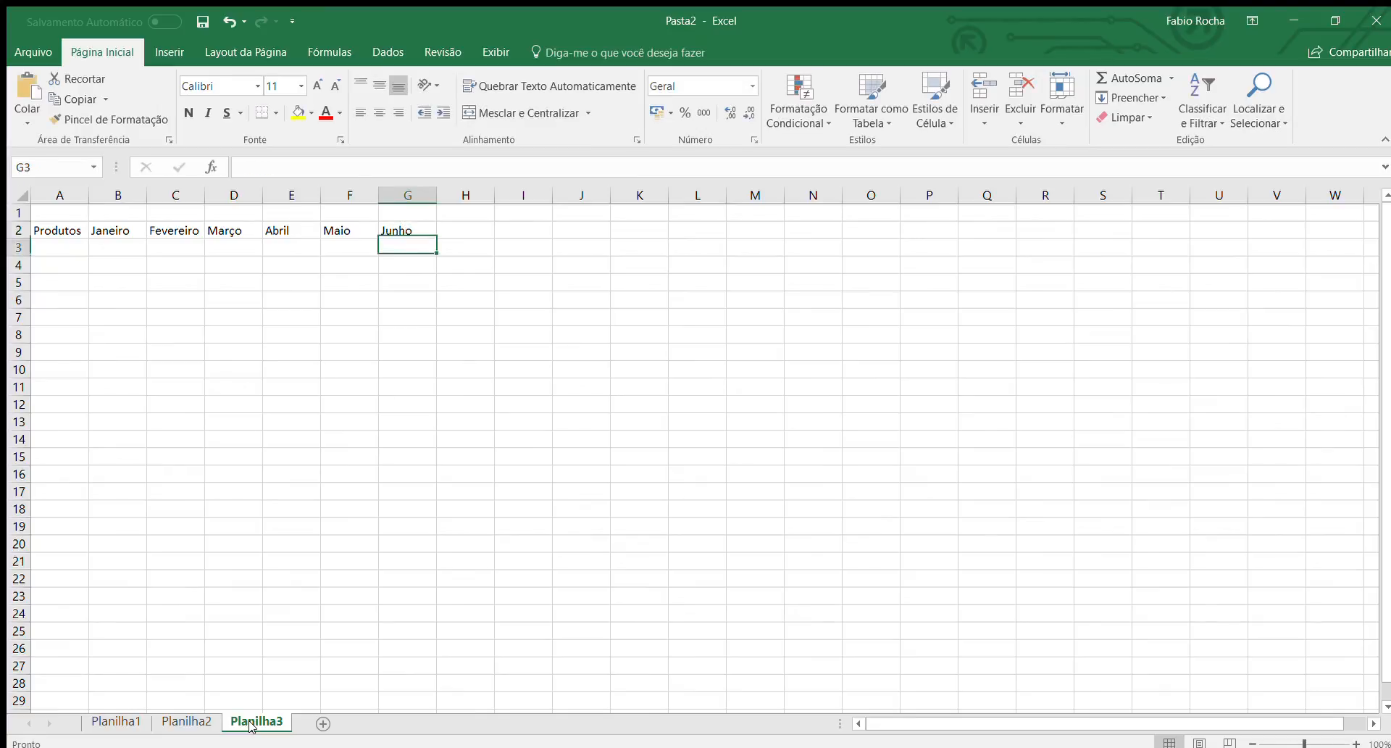
Enter the product names "Café", "Leite" and "Suco" in cells A3 to A5.
key("Left")
key("Left")
key("Left")
key("Left")
key("Left")
key("Left")
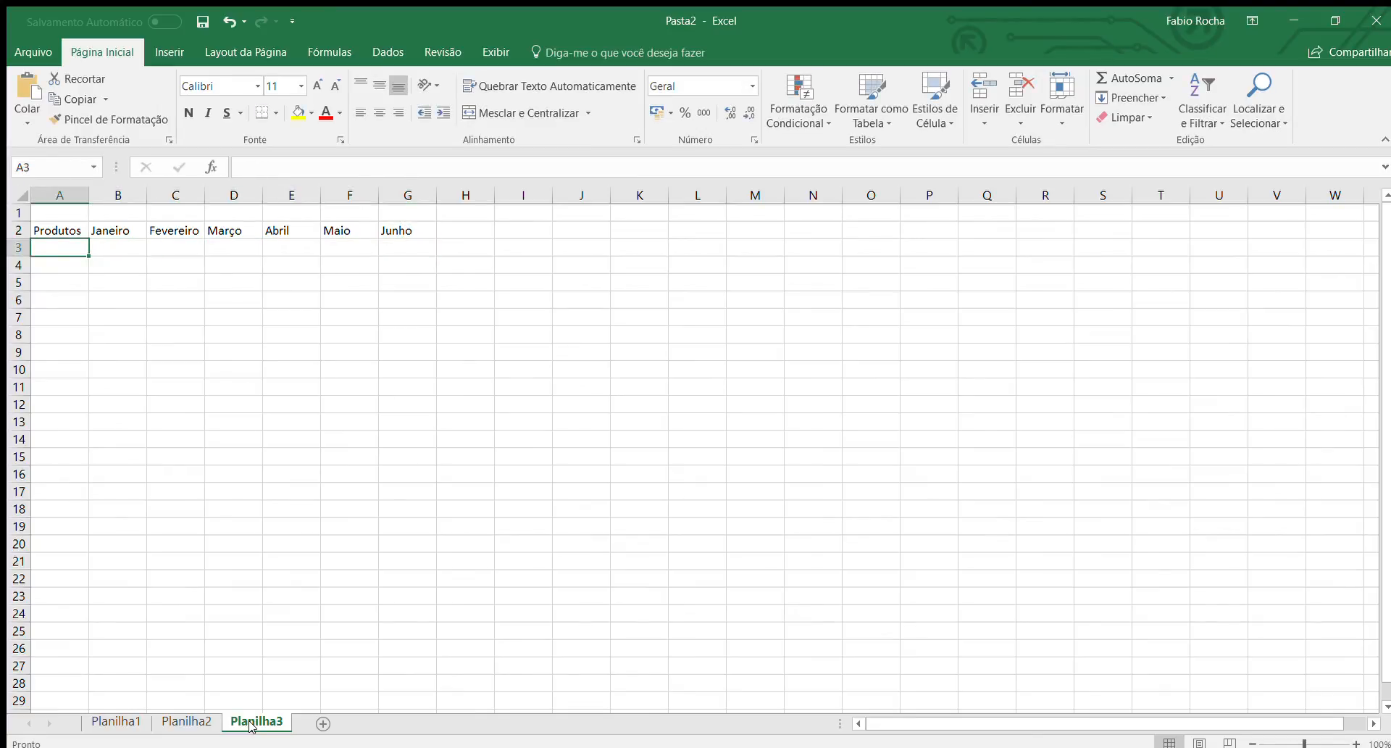
type("Café")
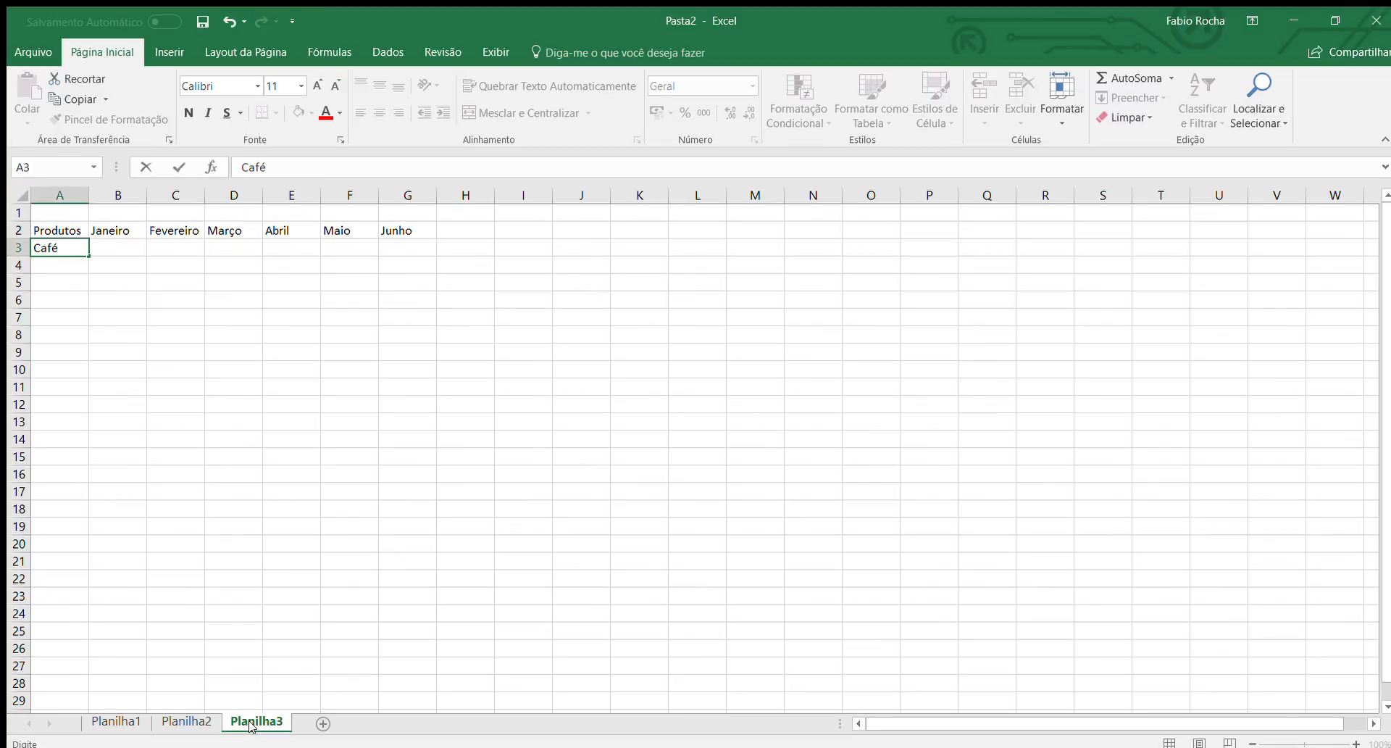
key("Return")
type("Leite")
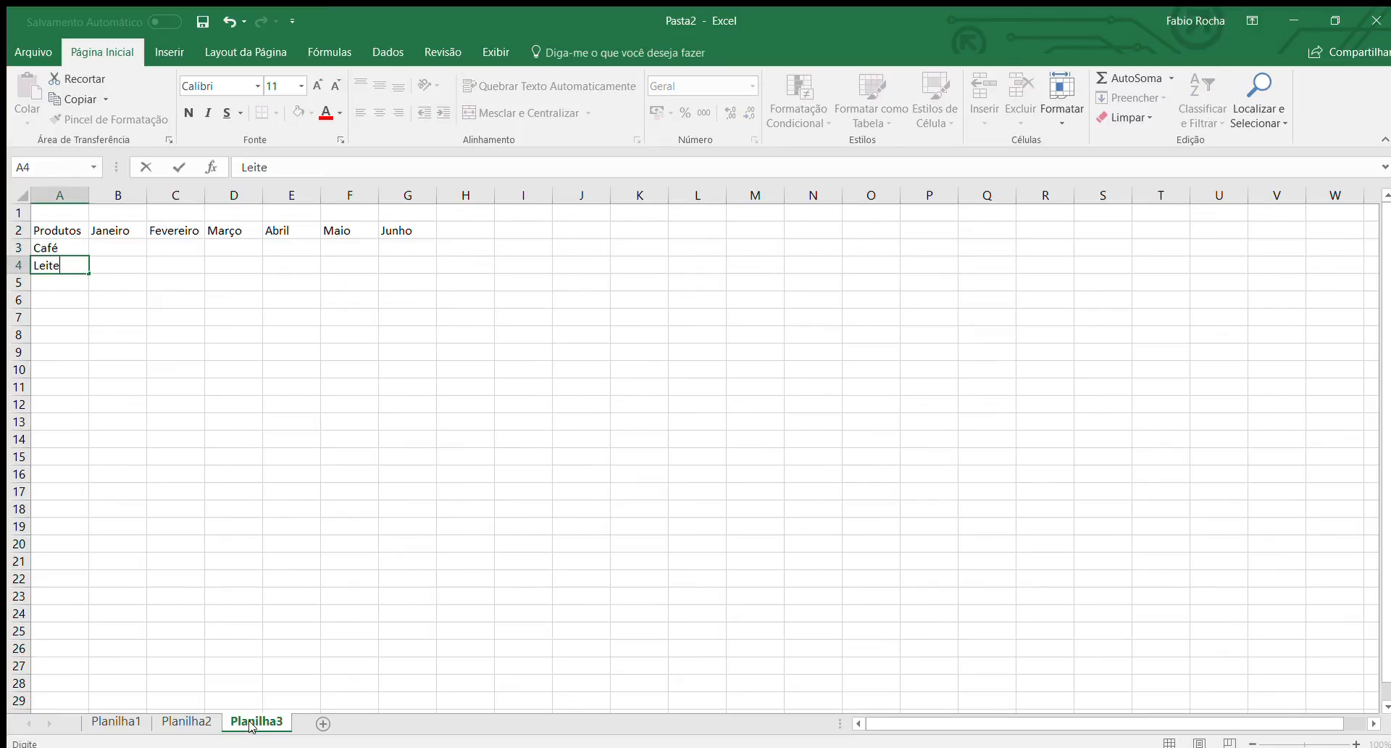
key("Return")
type("Suco")
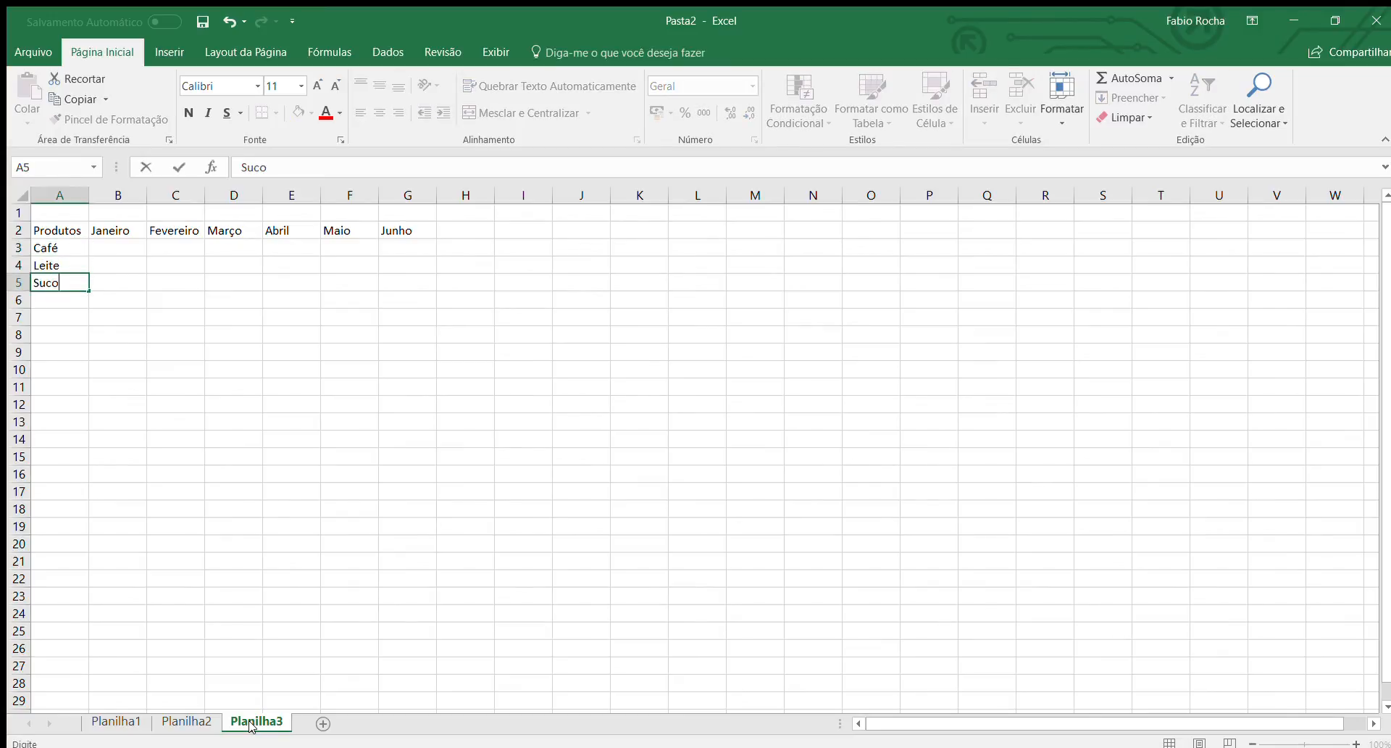
key("Tab")
Enter the Café values for Janeiro to Março in B3 to D3: 50000, 55000 and 54000.
key("Up")
key("Up")
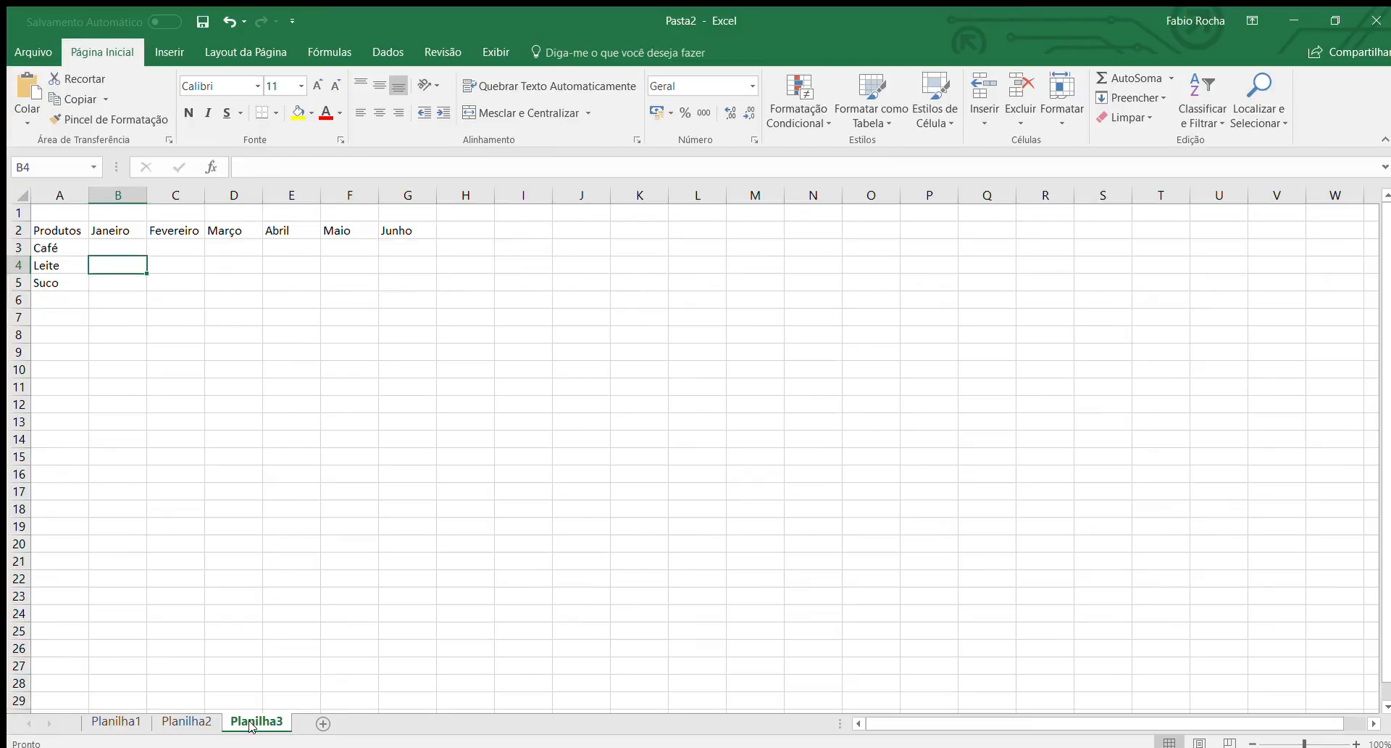
type("50000")
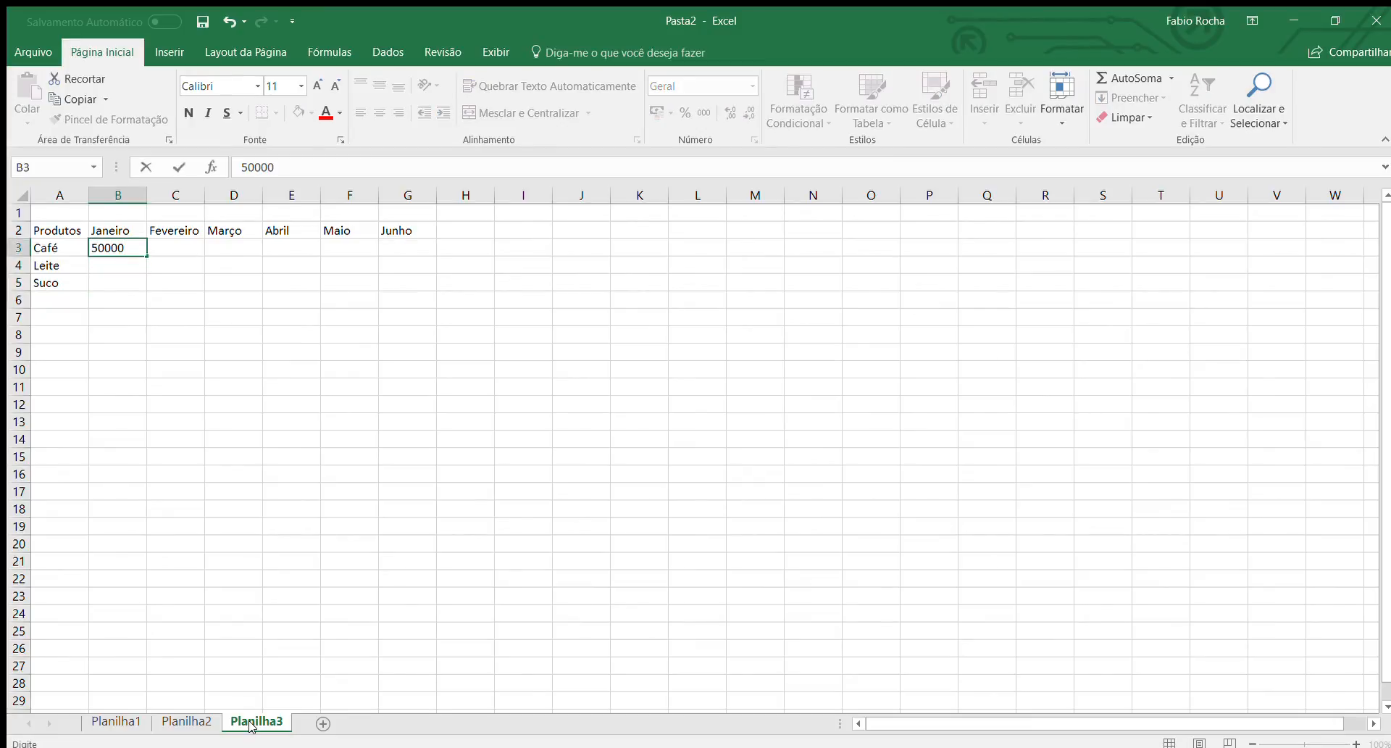
key("Tab")
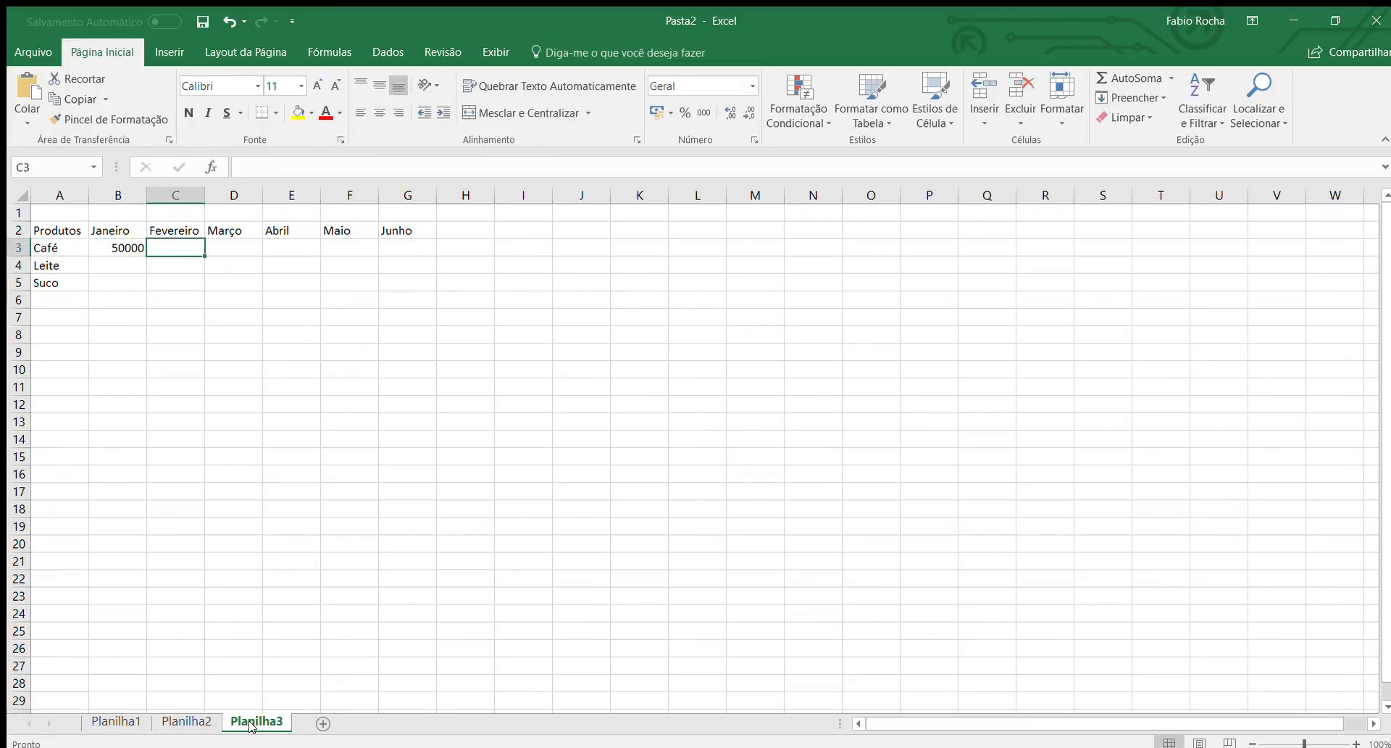
type("55000")
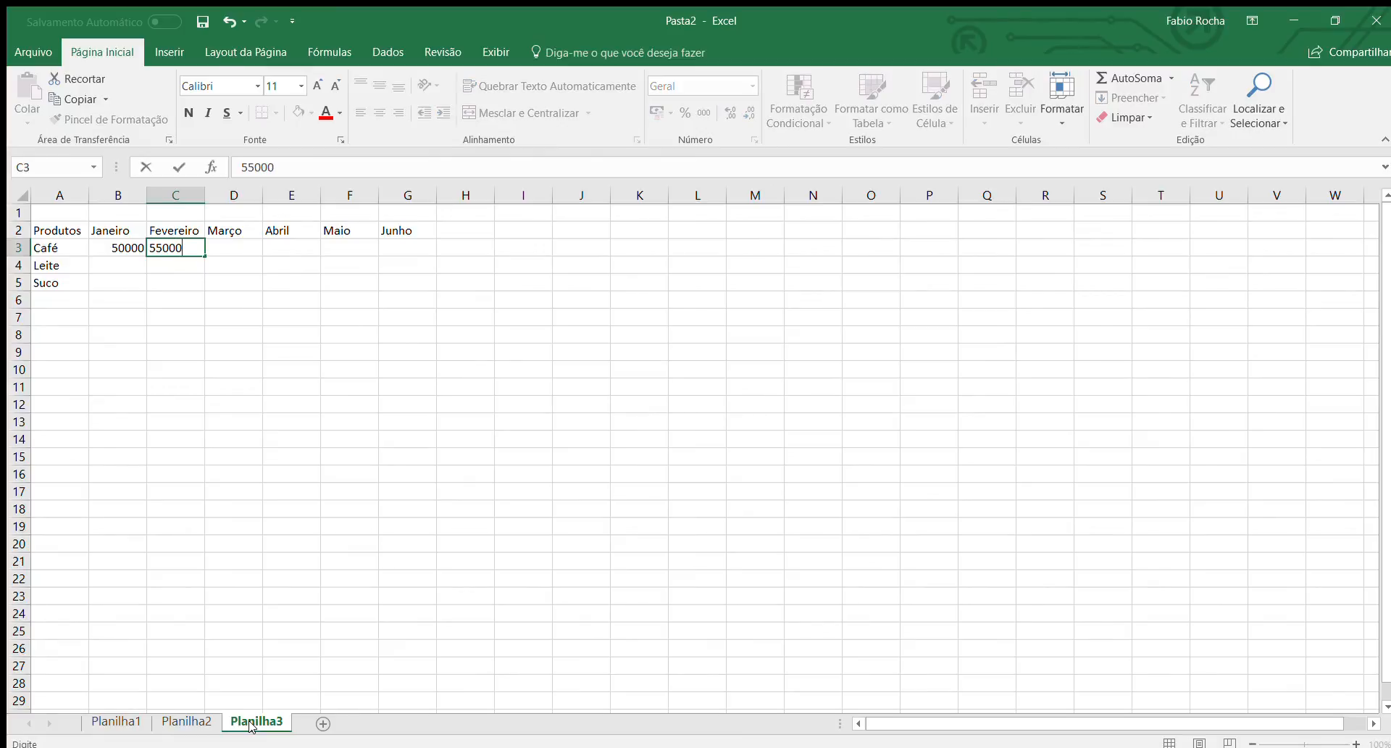
key("Tab")
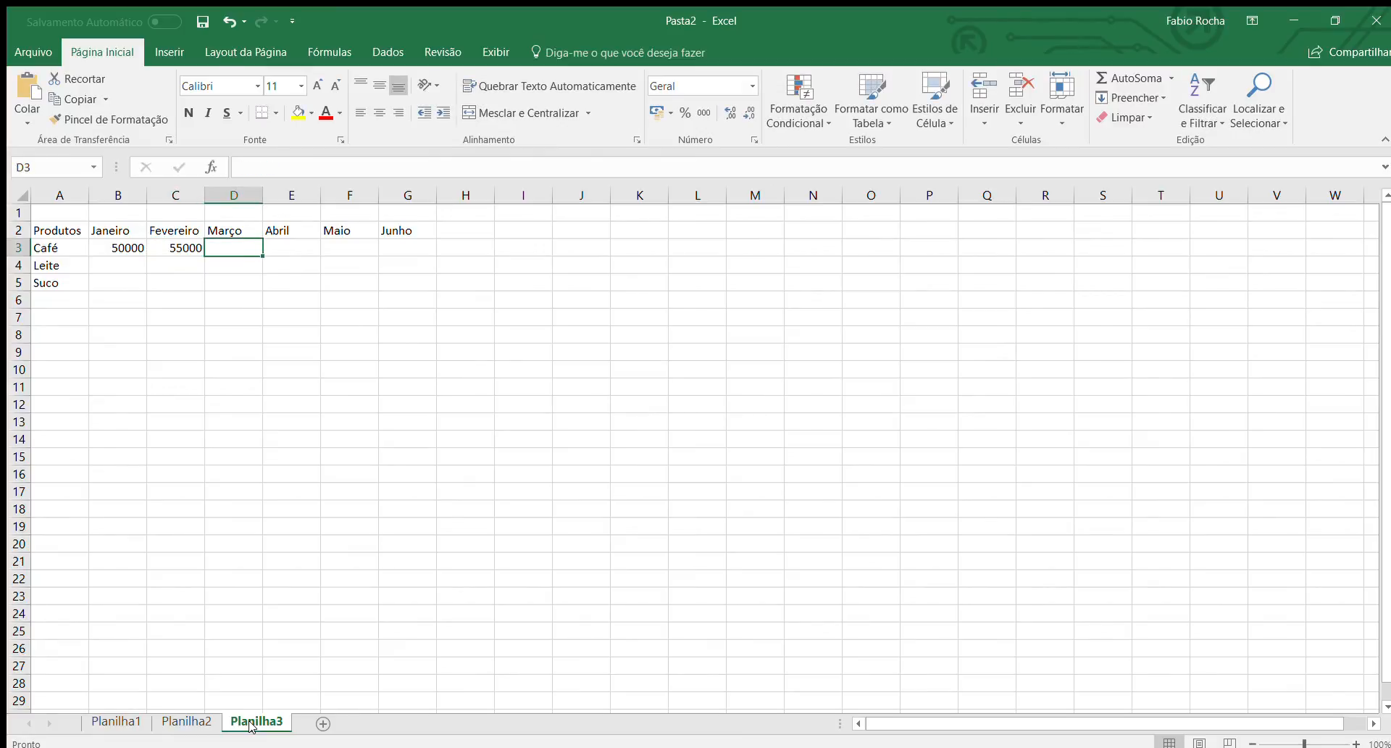
type("54000")
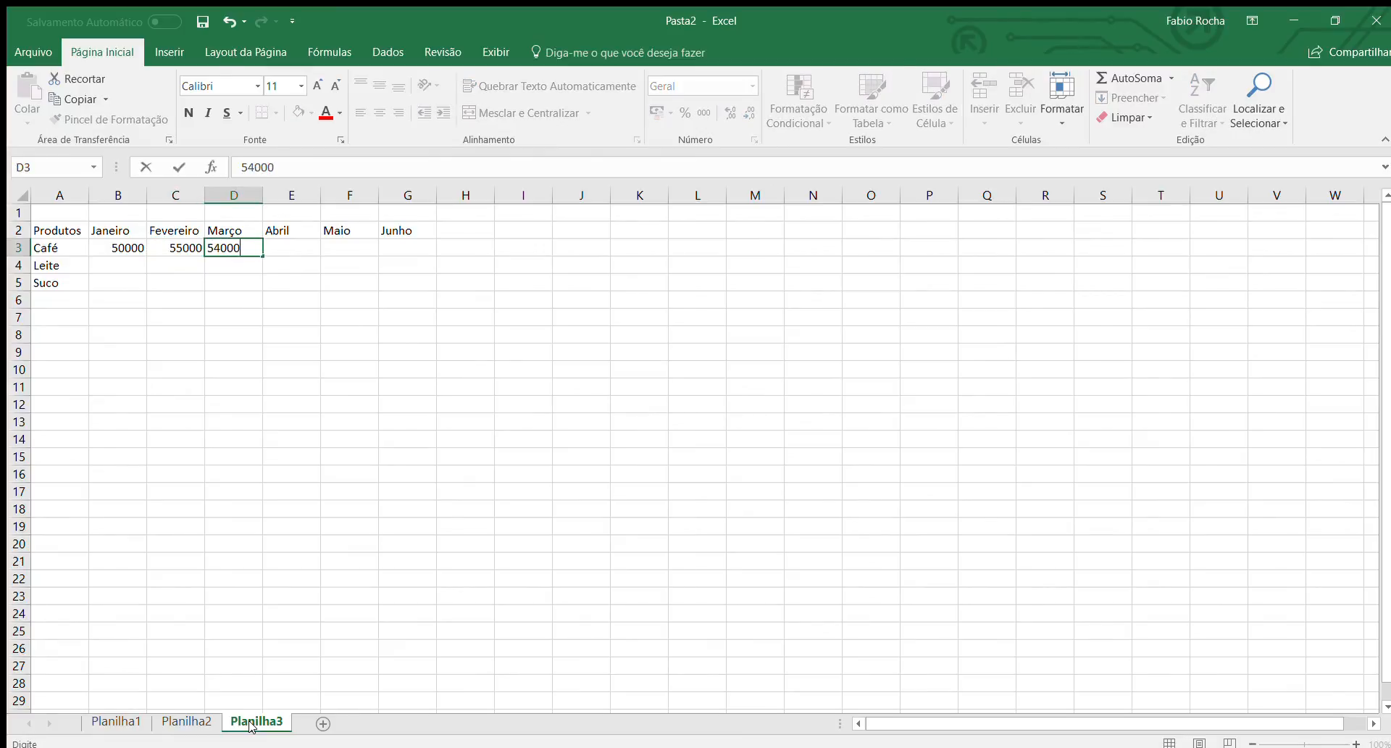
key("Tab")
Enter the Café values for Abril to Junho in E3 to G3: 58000, 59000 and 62000.
type("58")
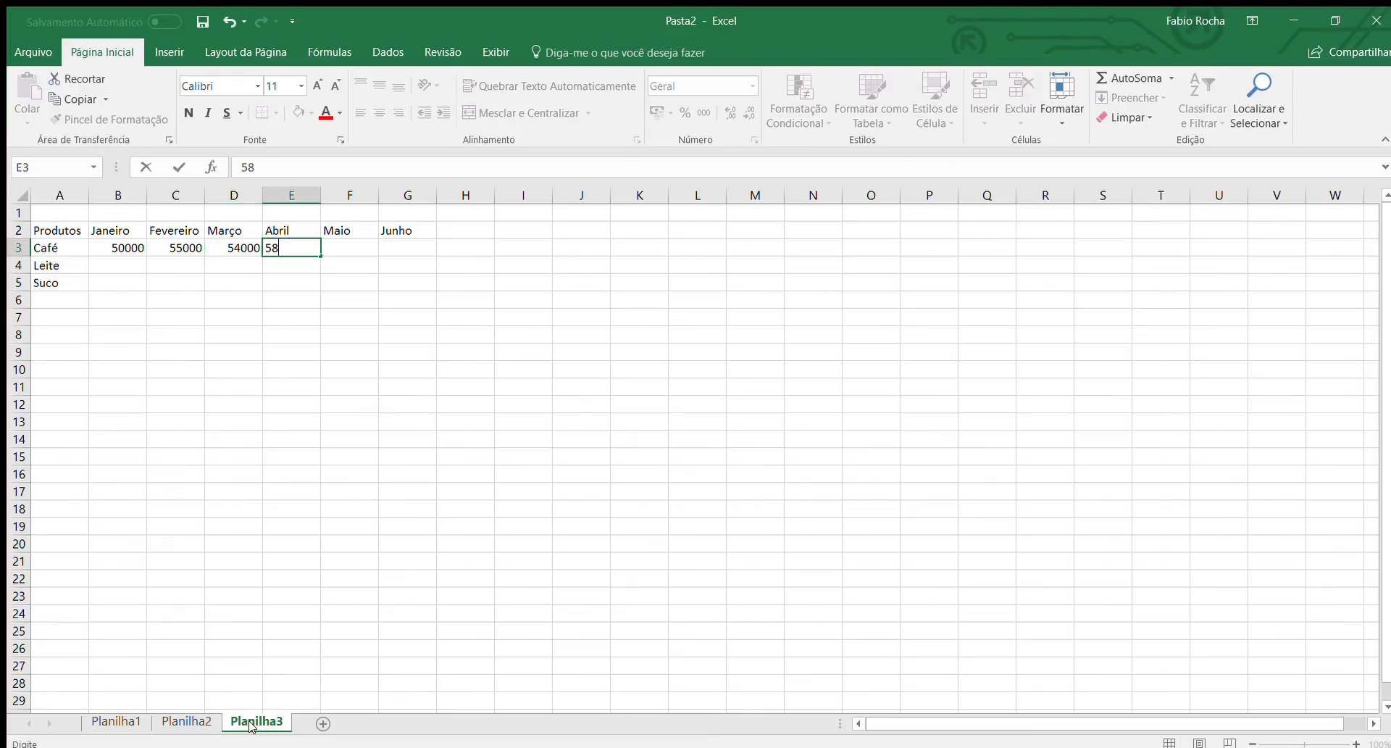
type("000")
key("Tab")
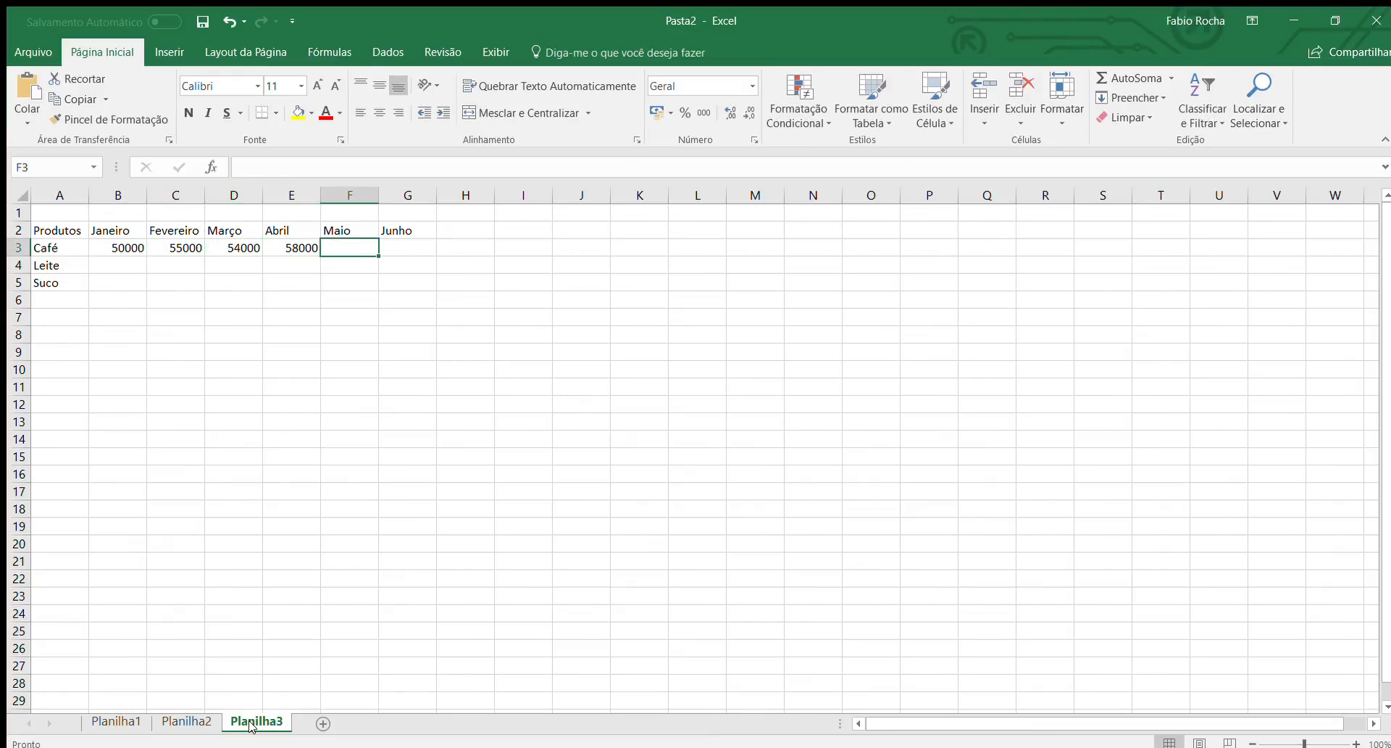
type("59000")
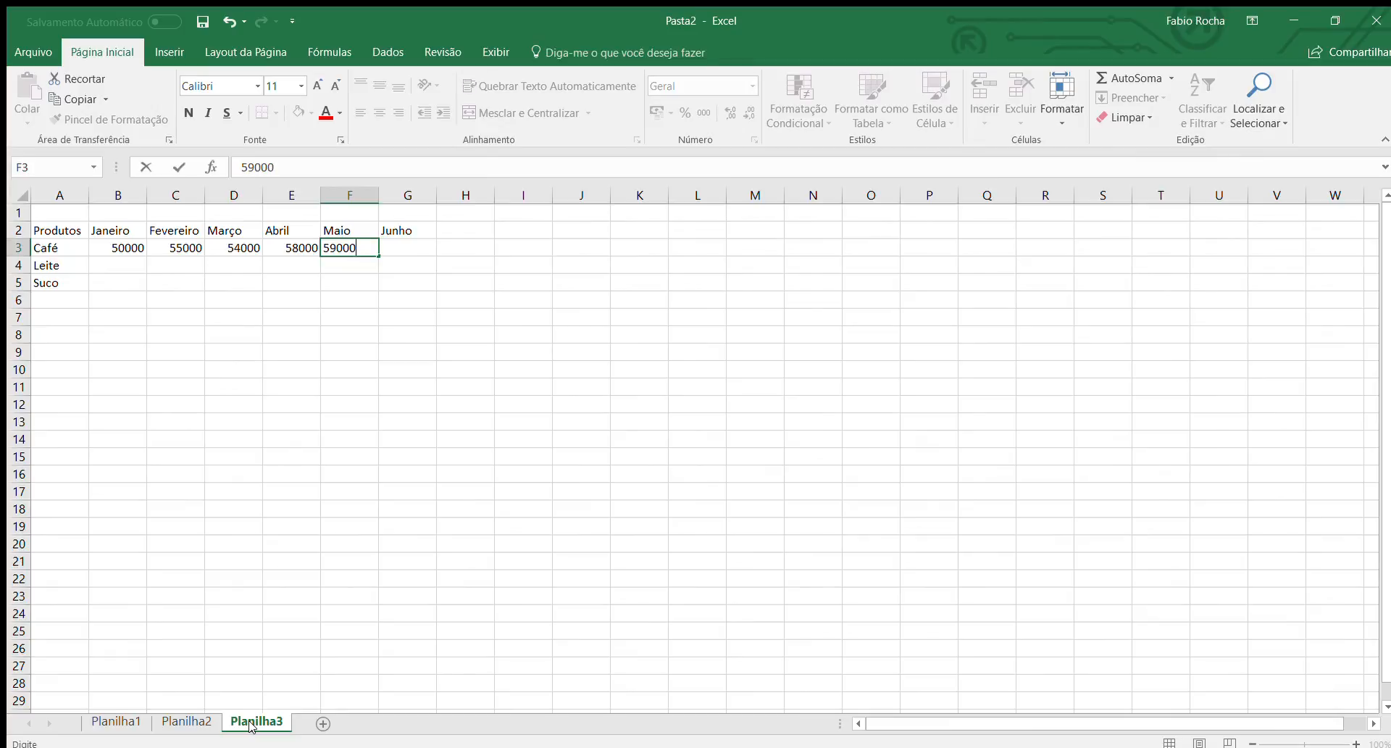
key("Tab")
type("62")
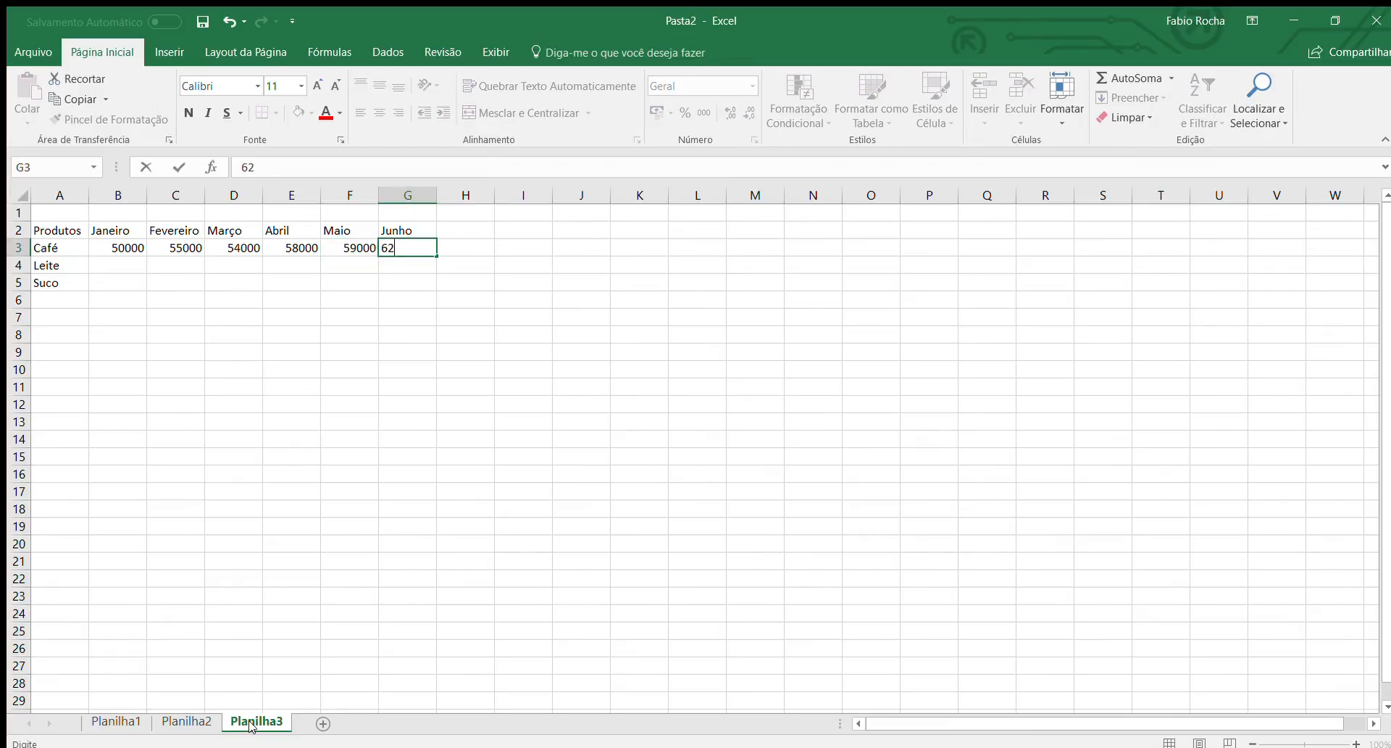
type("000")
key("Return")
Enter the Leite values for Janeiro to Março in B4 to D4: 45000, 44000 and 43000.
key("Left")
key("Left")
key("Left")
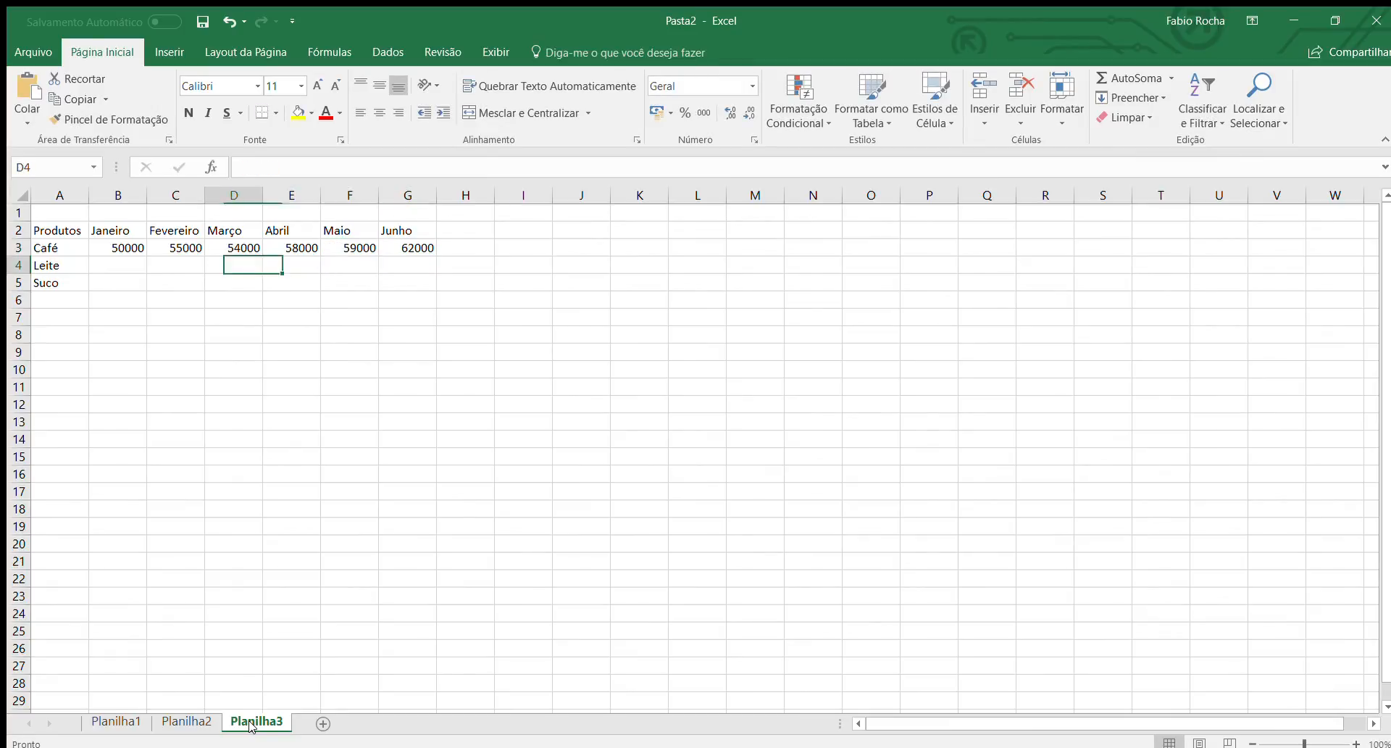
key("Left")
key("Left")
key("Left")
key("Right")
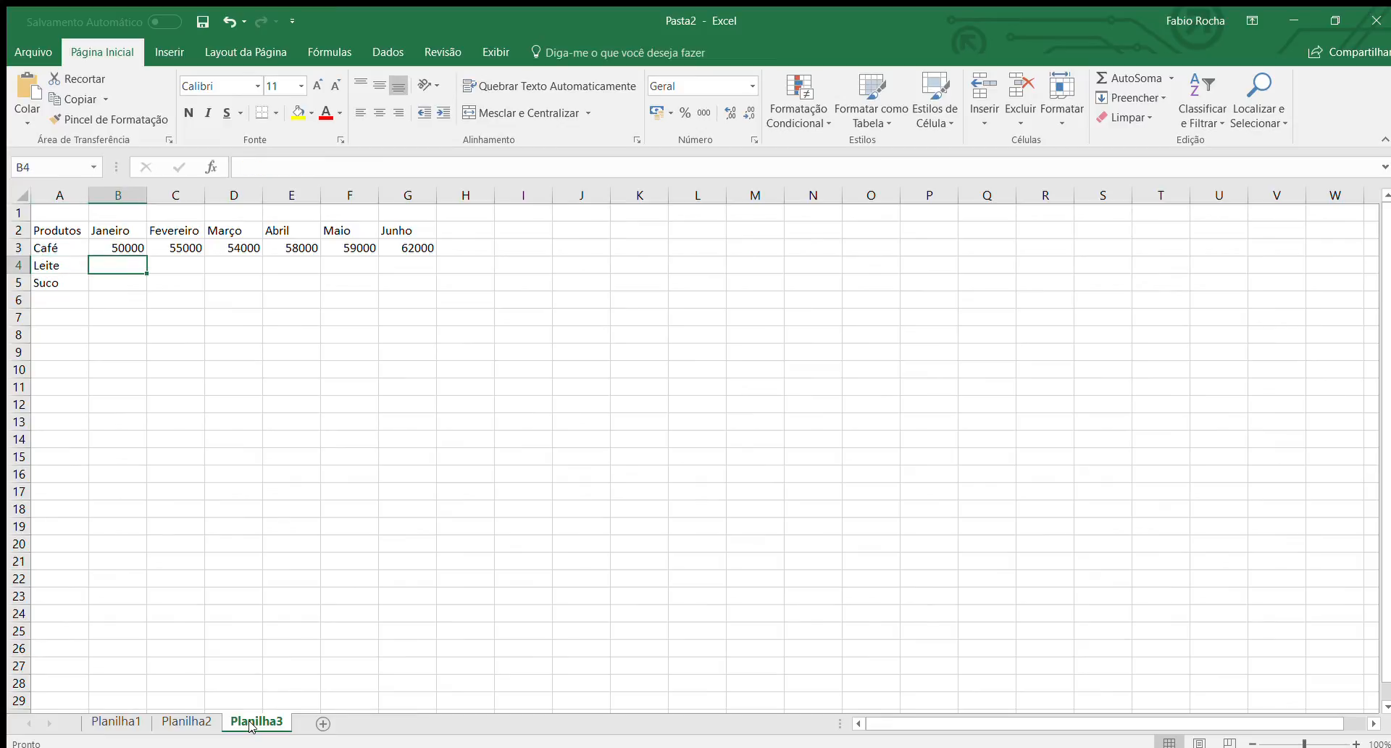
type("45000")
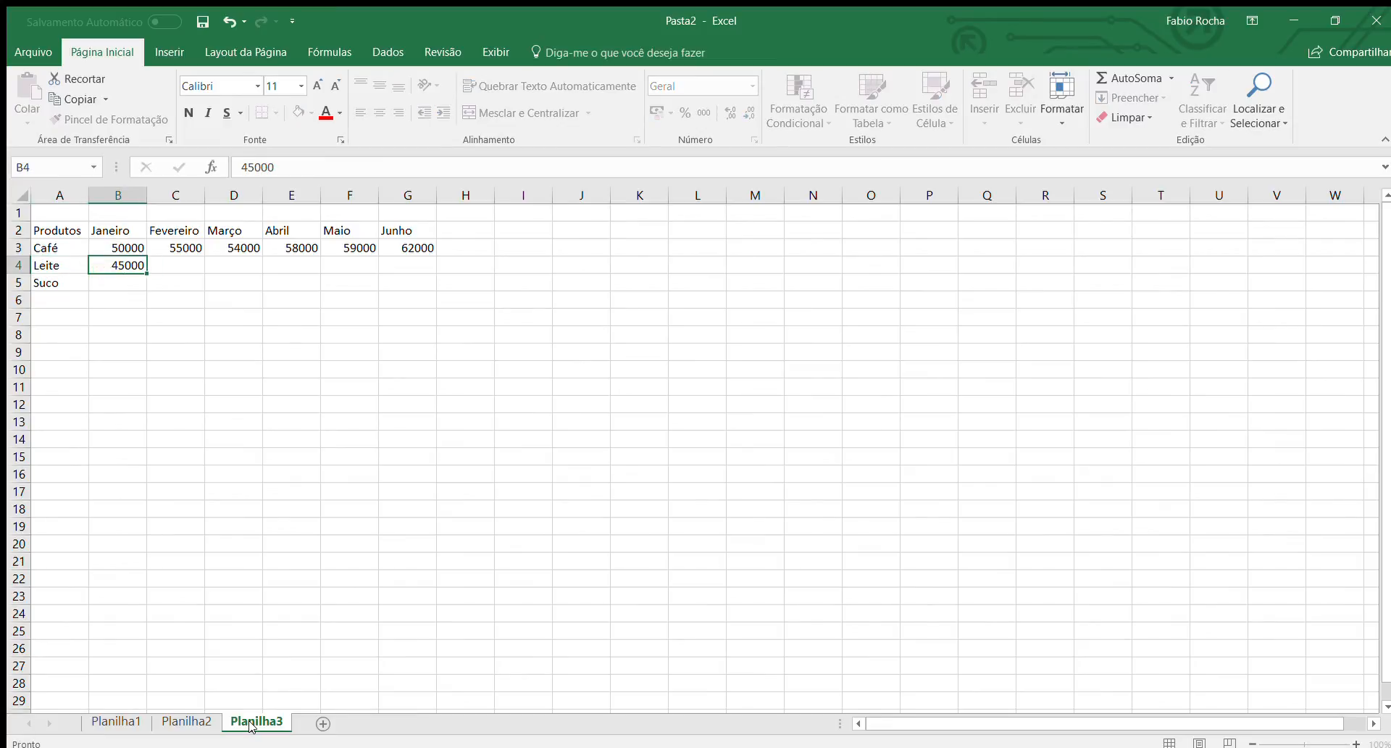
key("Right")
type("44000")
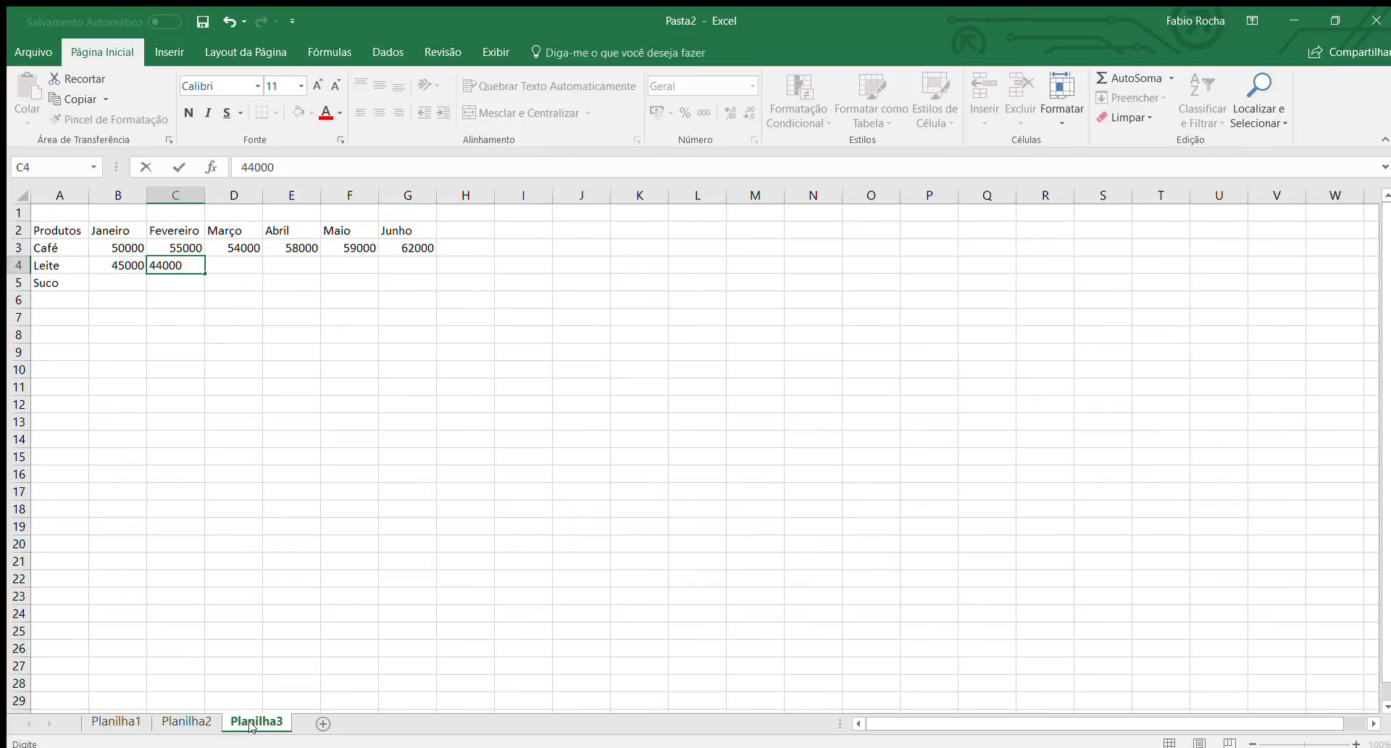
key("Right")
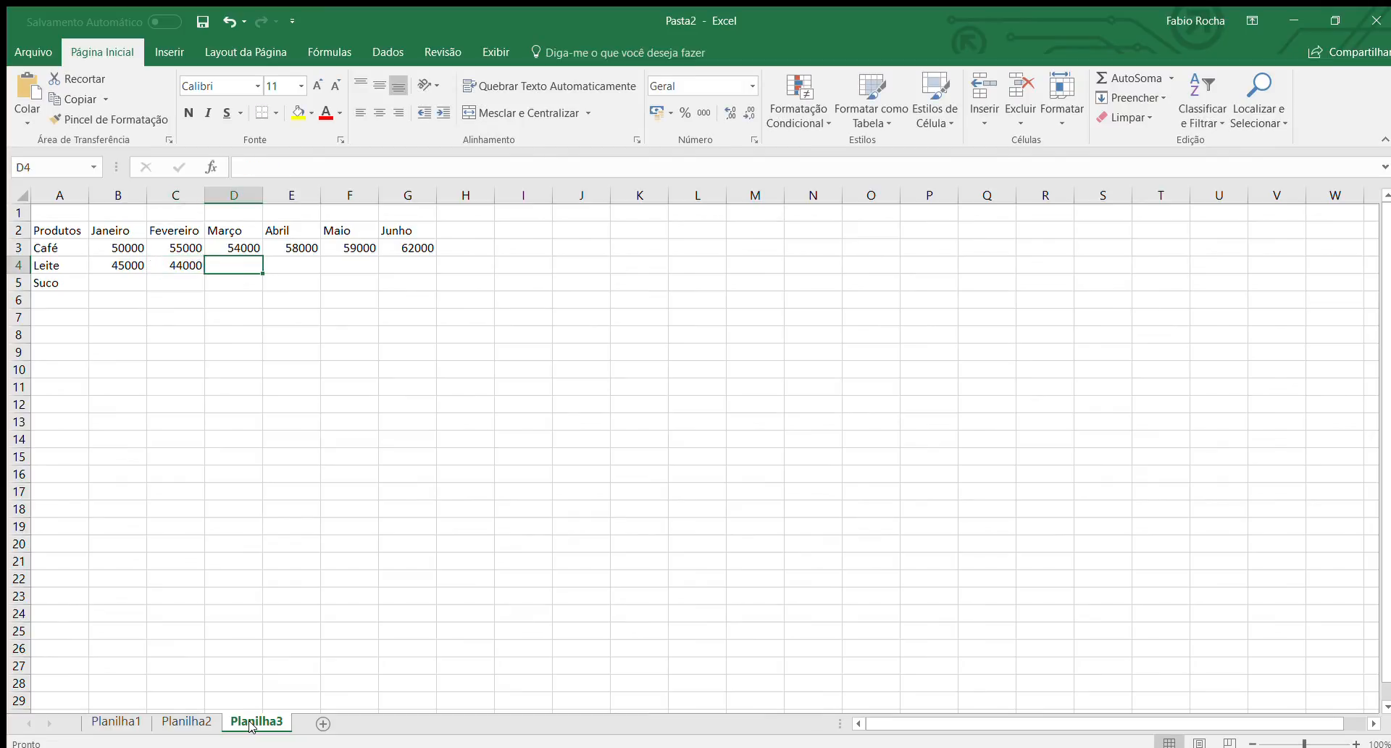
type("43000")
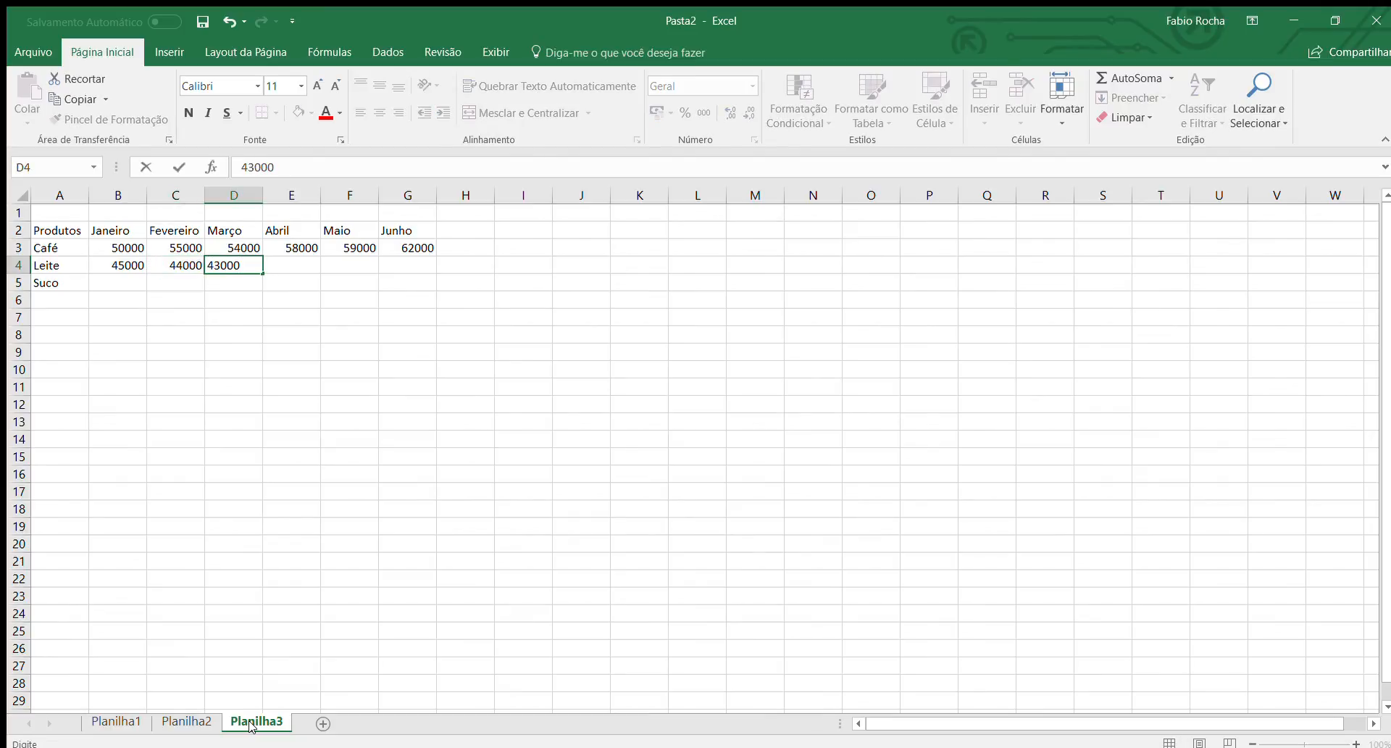
key("Right")
Enter the Leite values for Abril to Junho in E4 to G4: 43500, 40000 and 44000.
type("43")
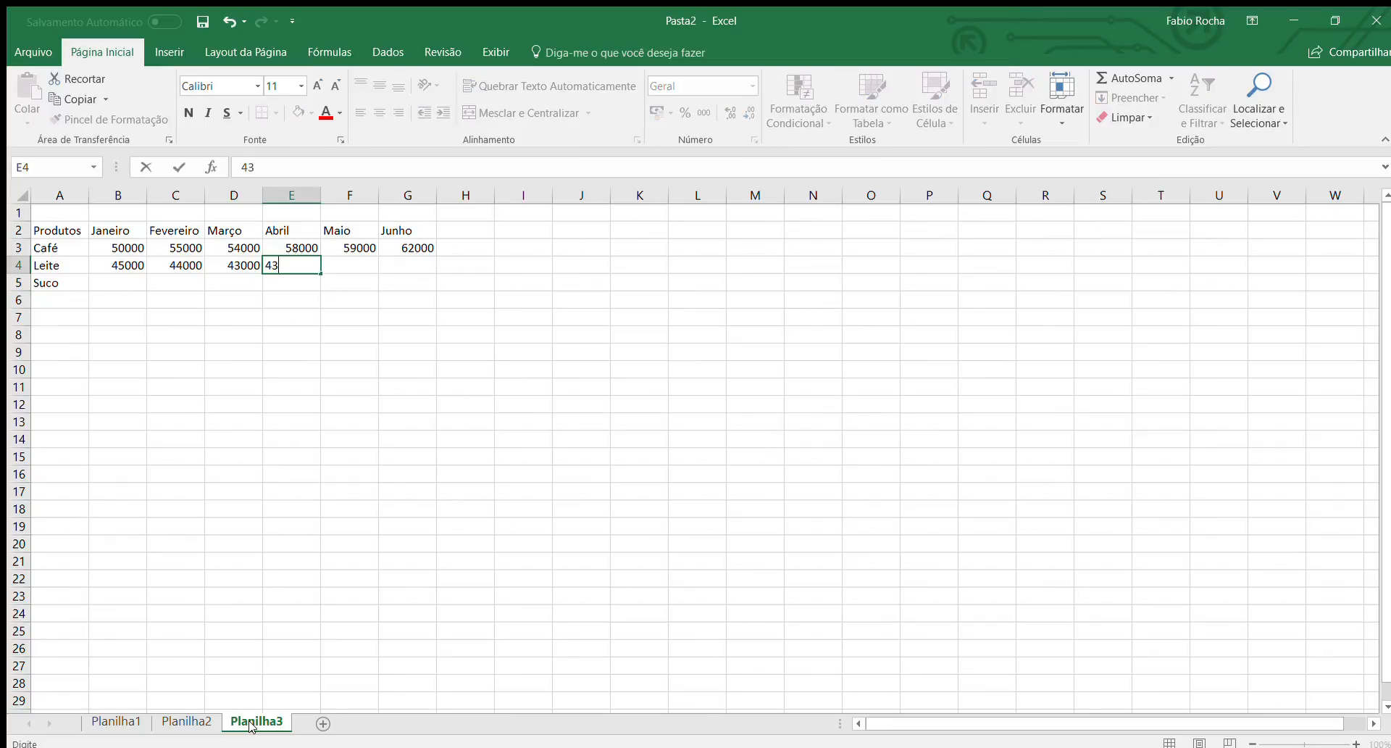
type("500")
key("Right")
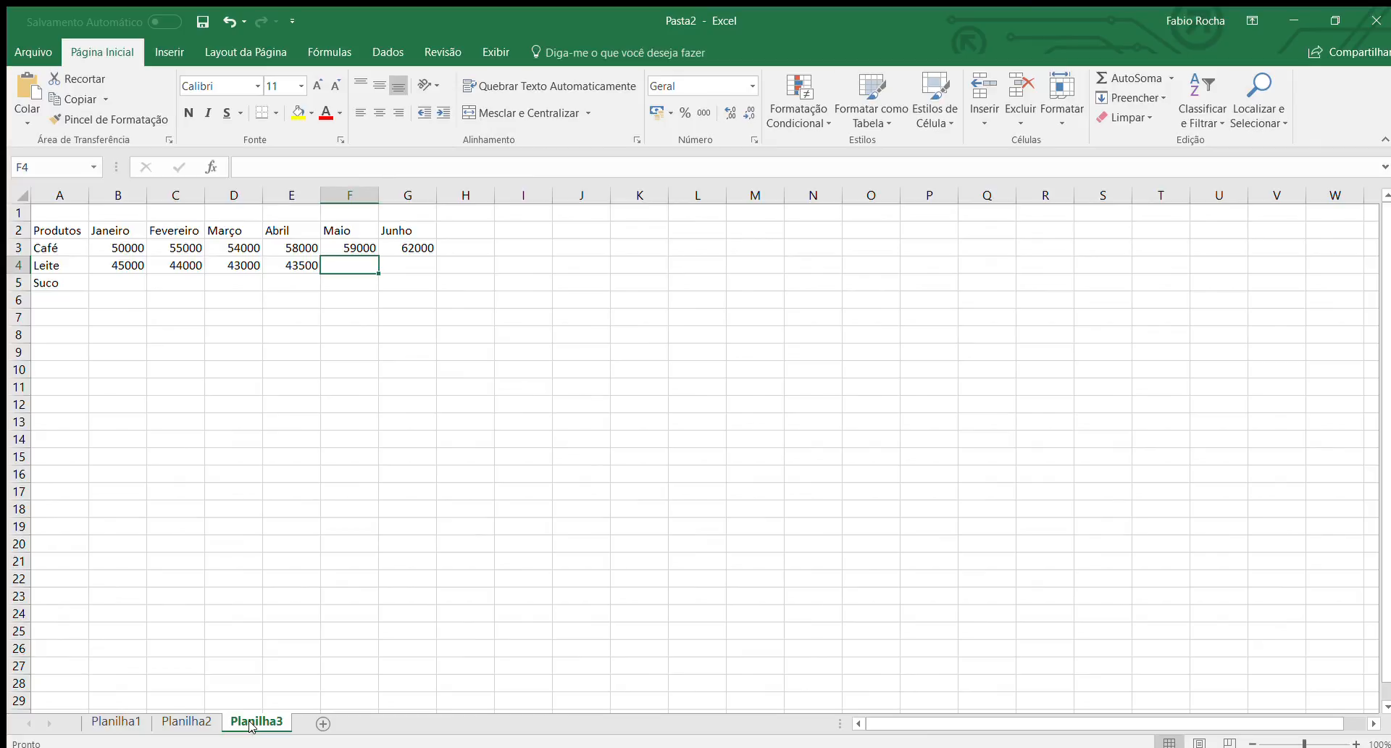
type("40")
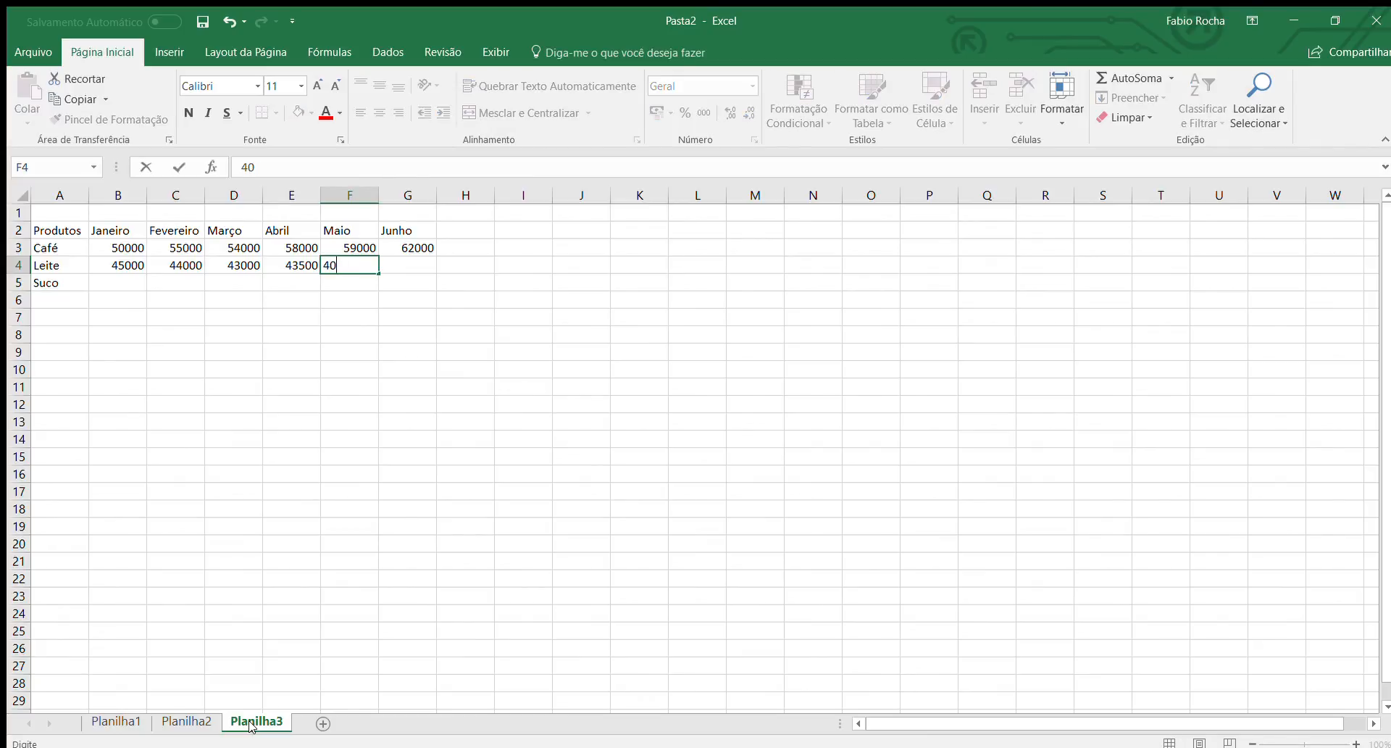
type("000")
key("Tab")
type("4")
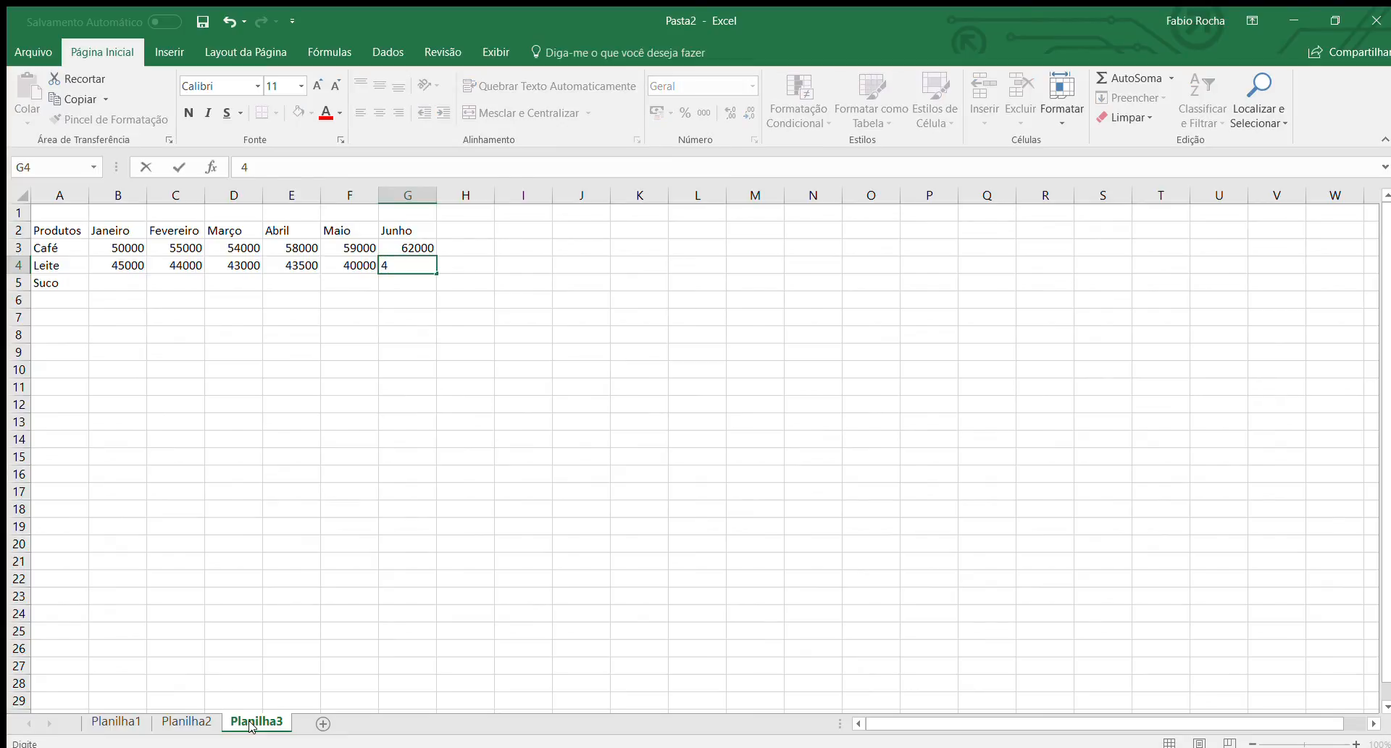
type("4000")
key("Return")
Enter the Suco values for Janeiro to Março in B5 to D5: 60000, 30000 and 35000.
key("Left")
key("Left")
key("Left")
key("Left")
key("Left")
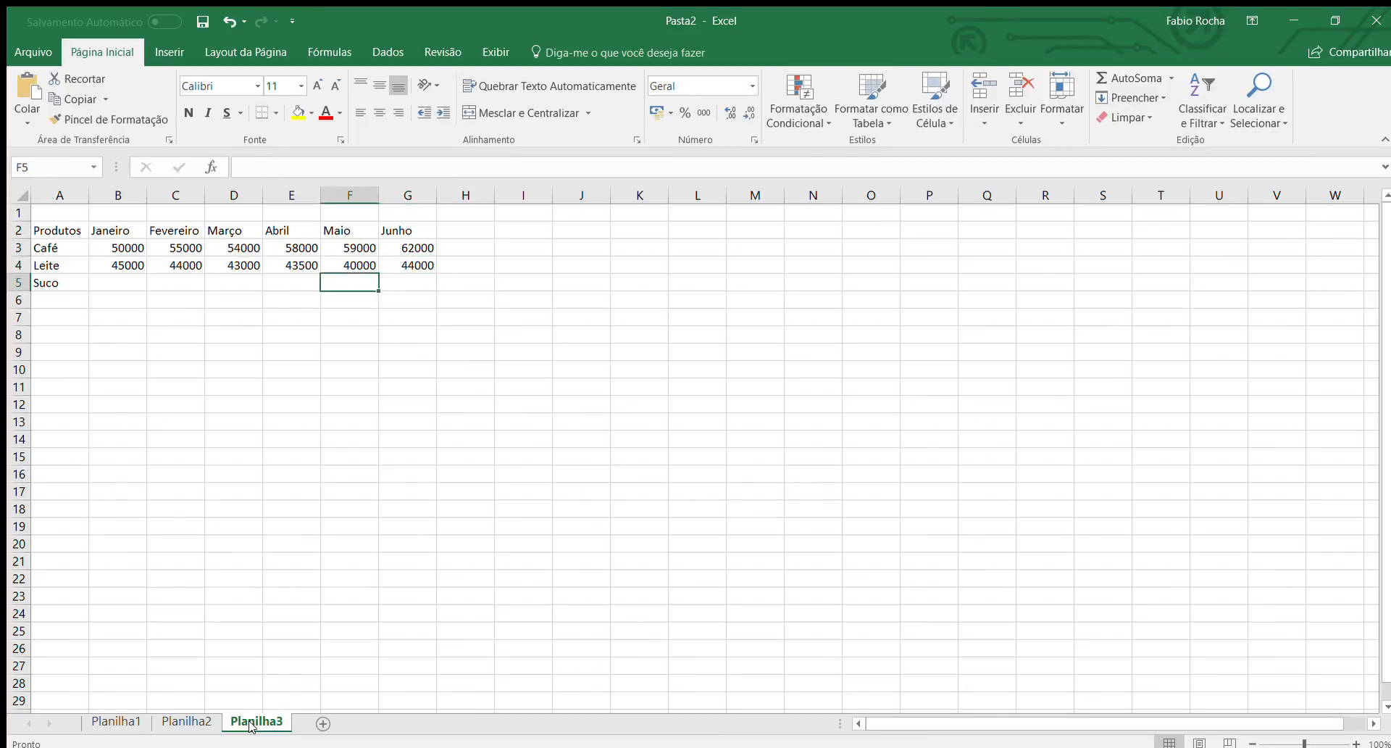
type("60000")
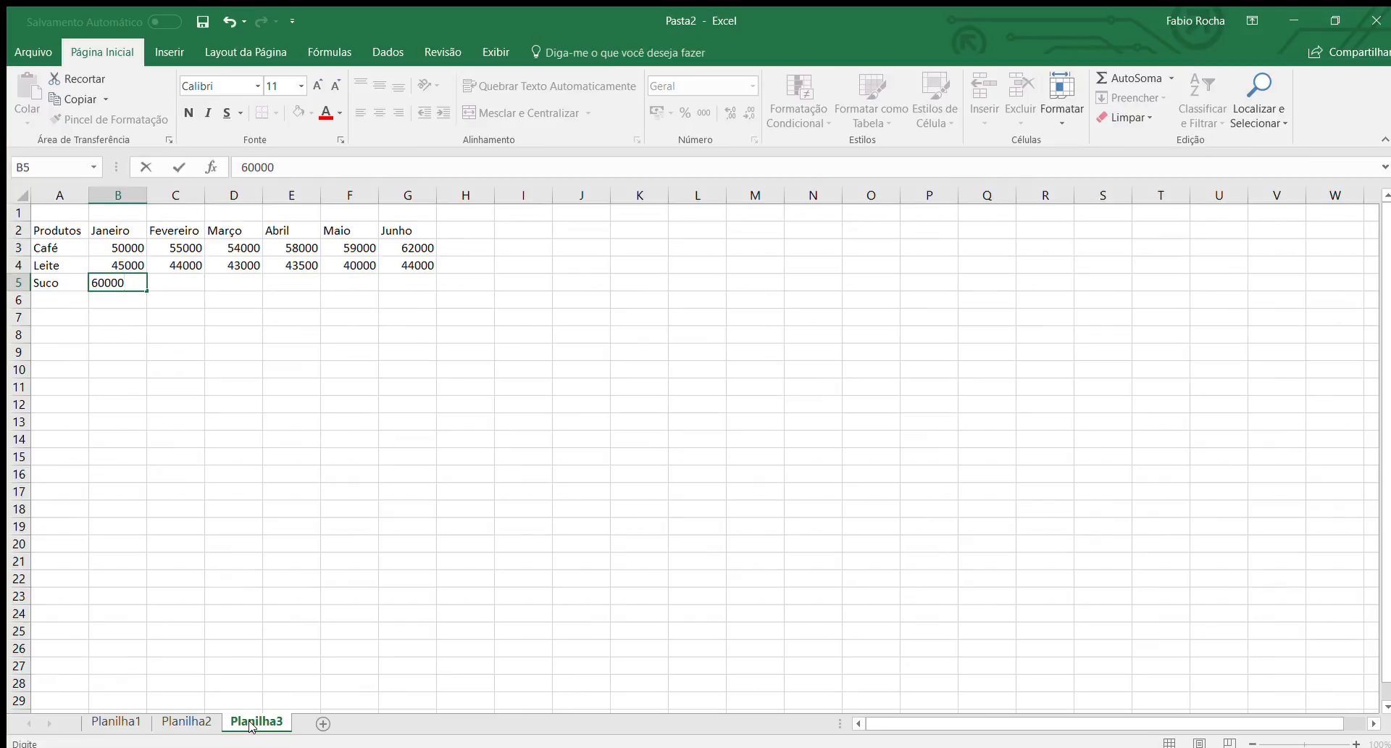
key("Tab")
type("30000")
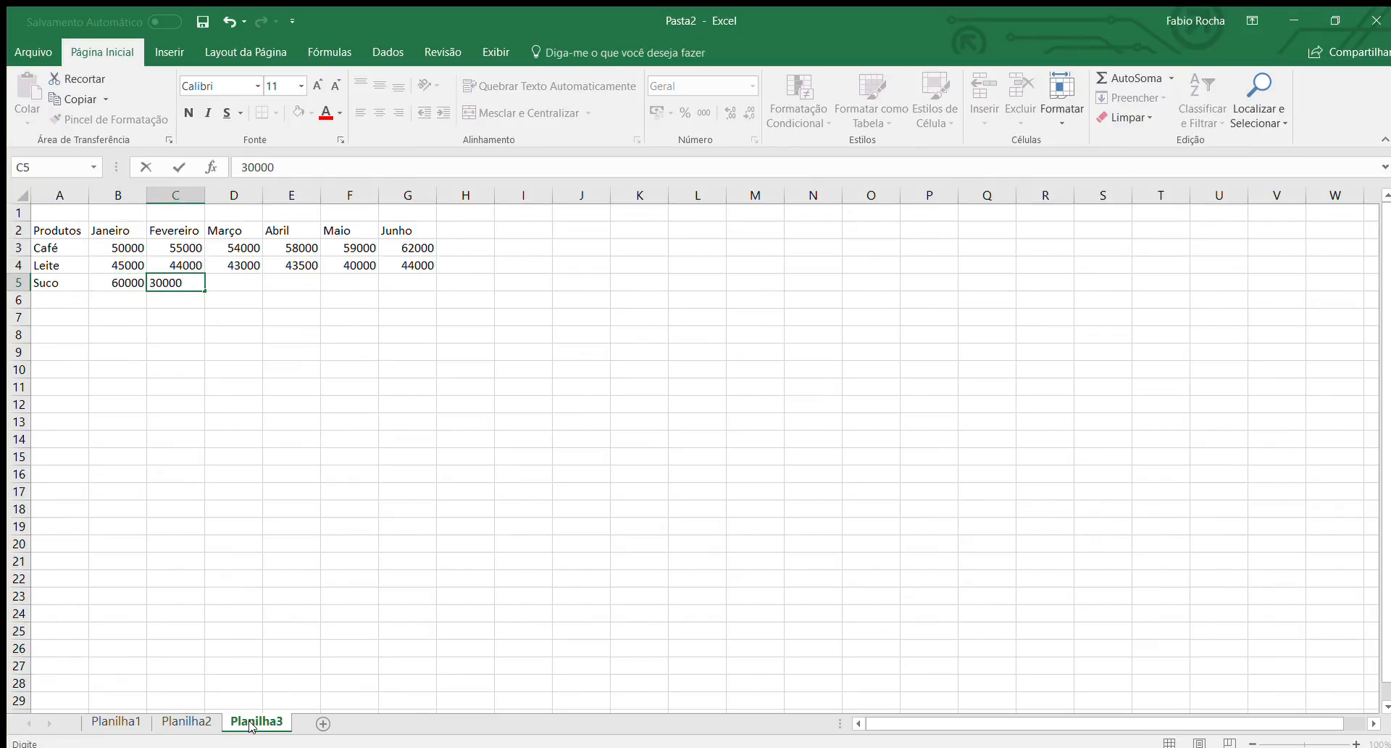
key("Tab")
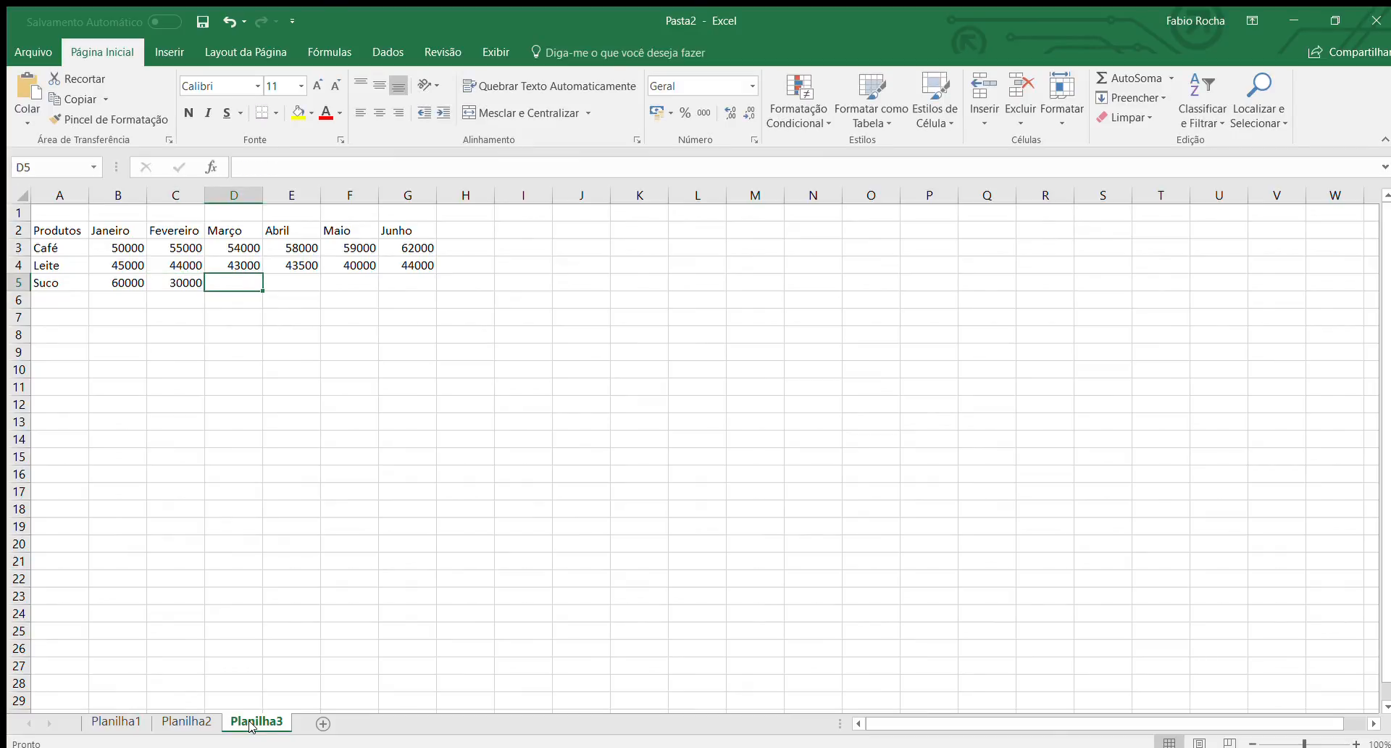
type("35000")
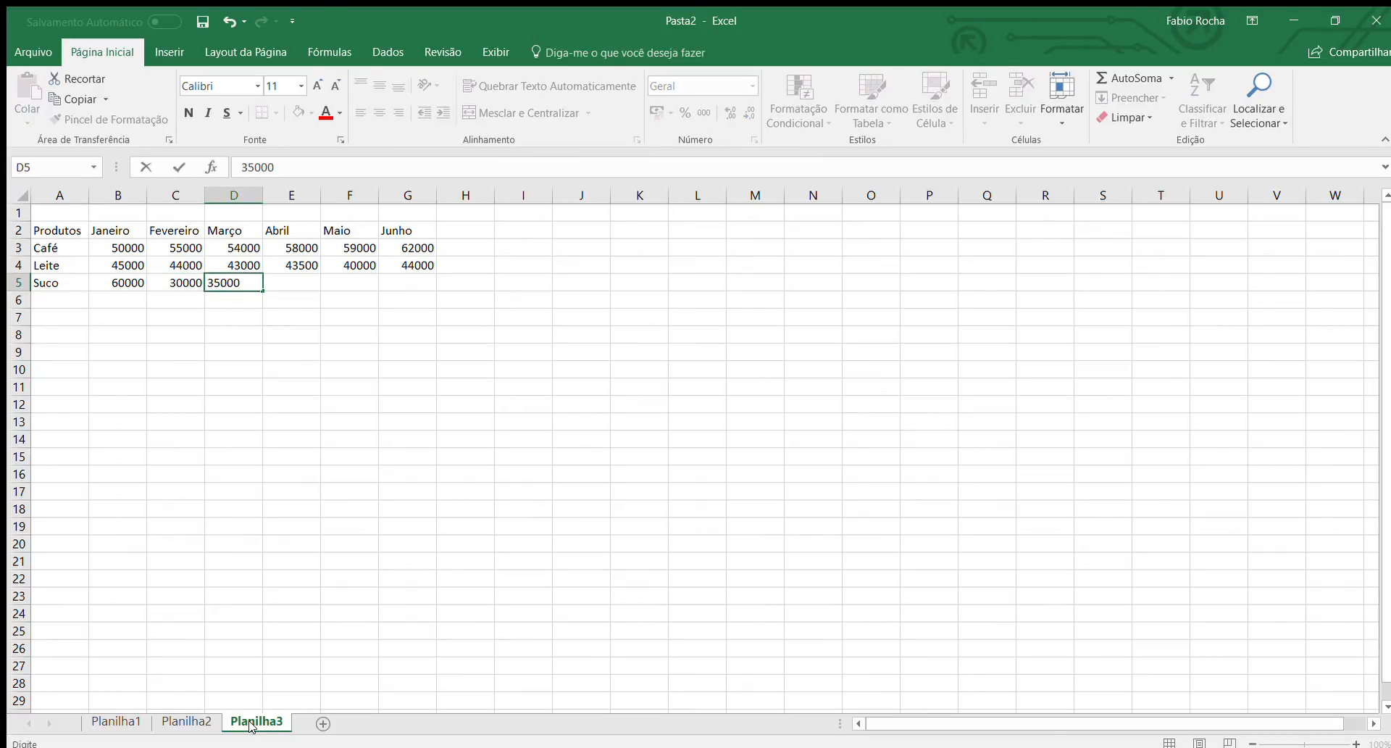
key("Tab")
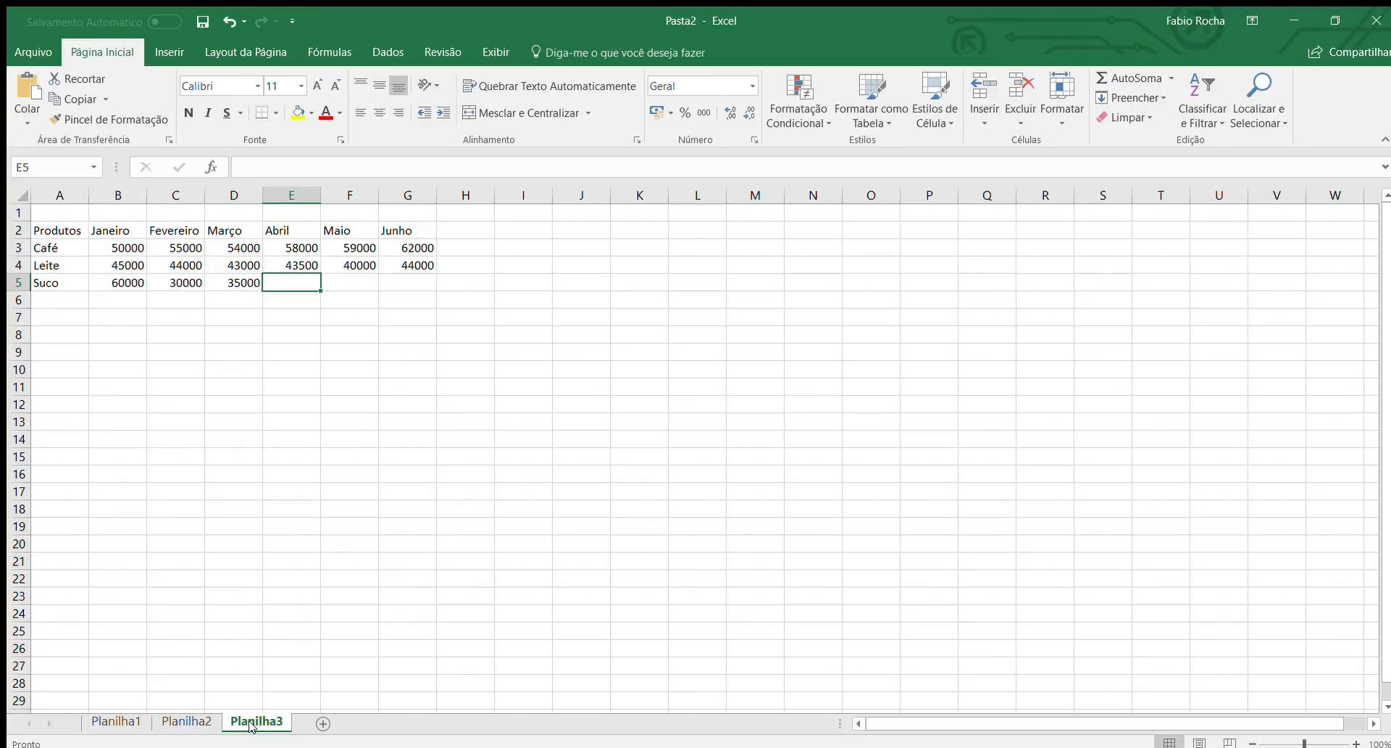
Enter the Suco values for Abril to Junho in E5 to G5: 45000, 40000 and 43000.
type("45000")
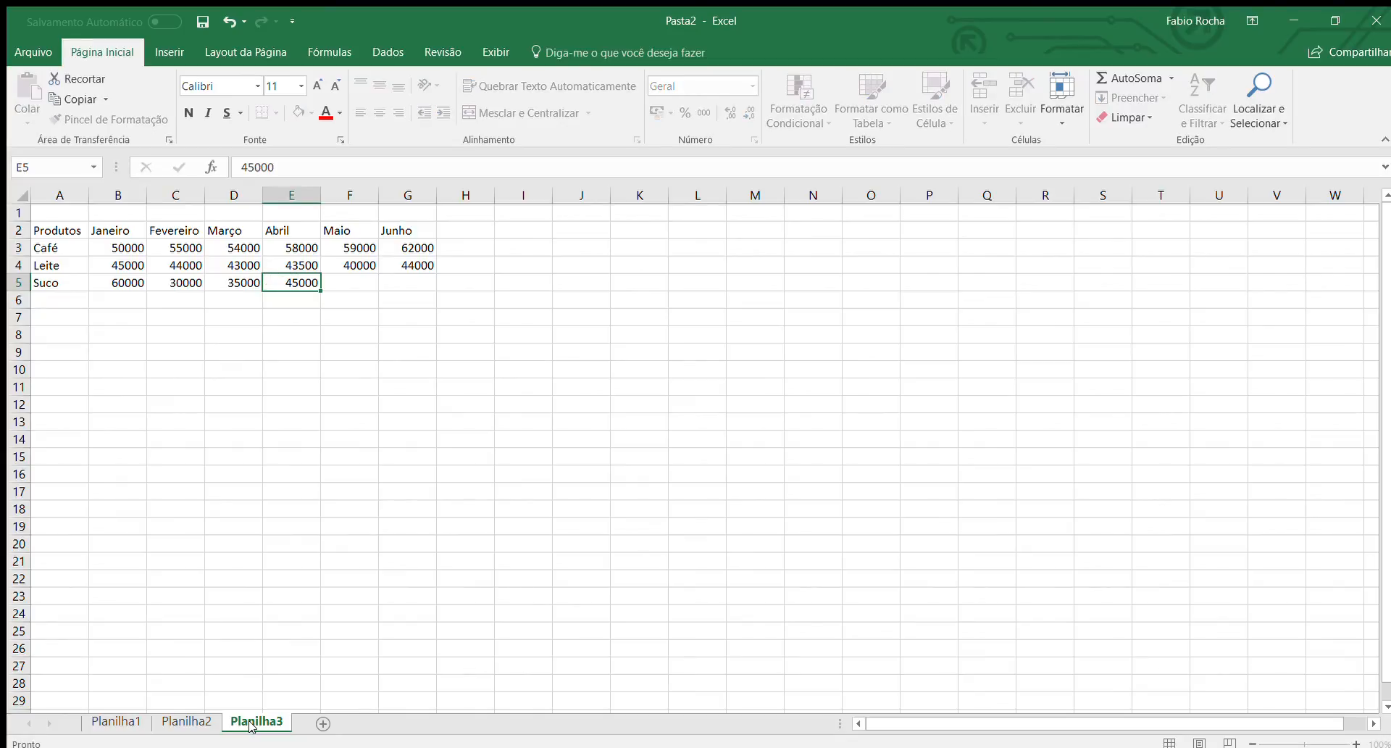
key("Tab")
type("4-")
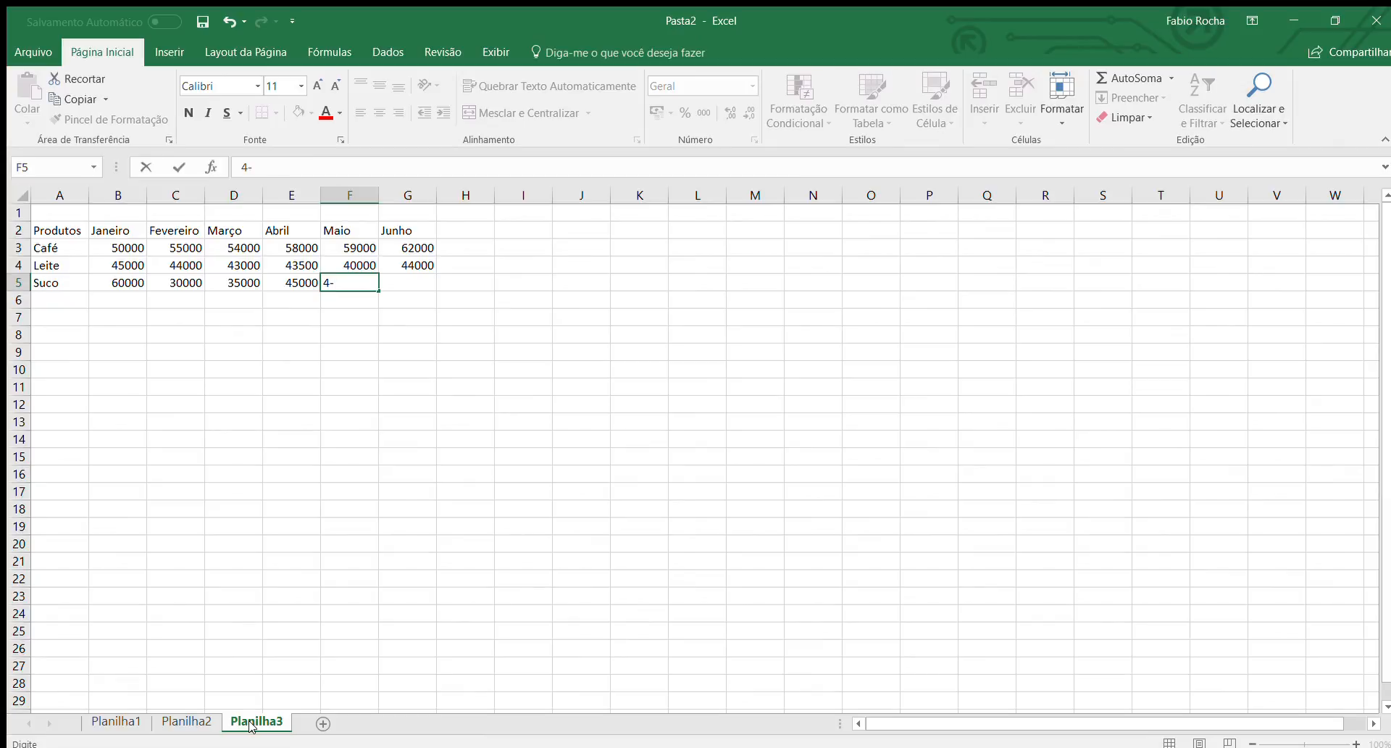
key("BackSpace")
type("0000")
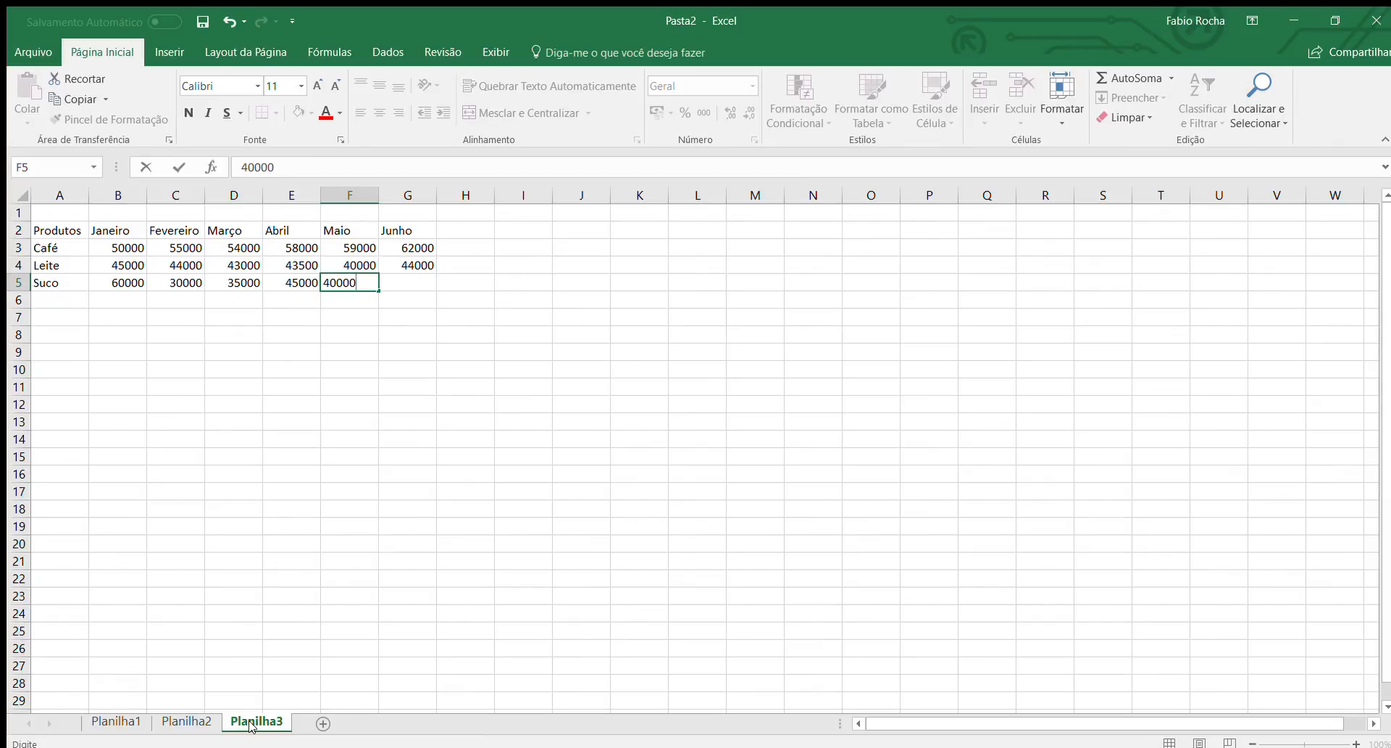
key("Tab")
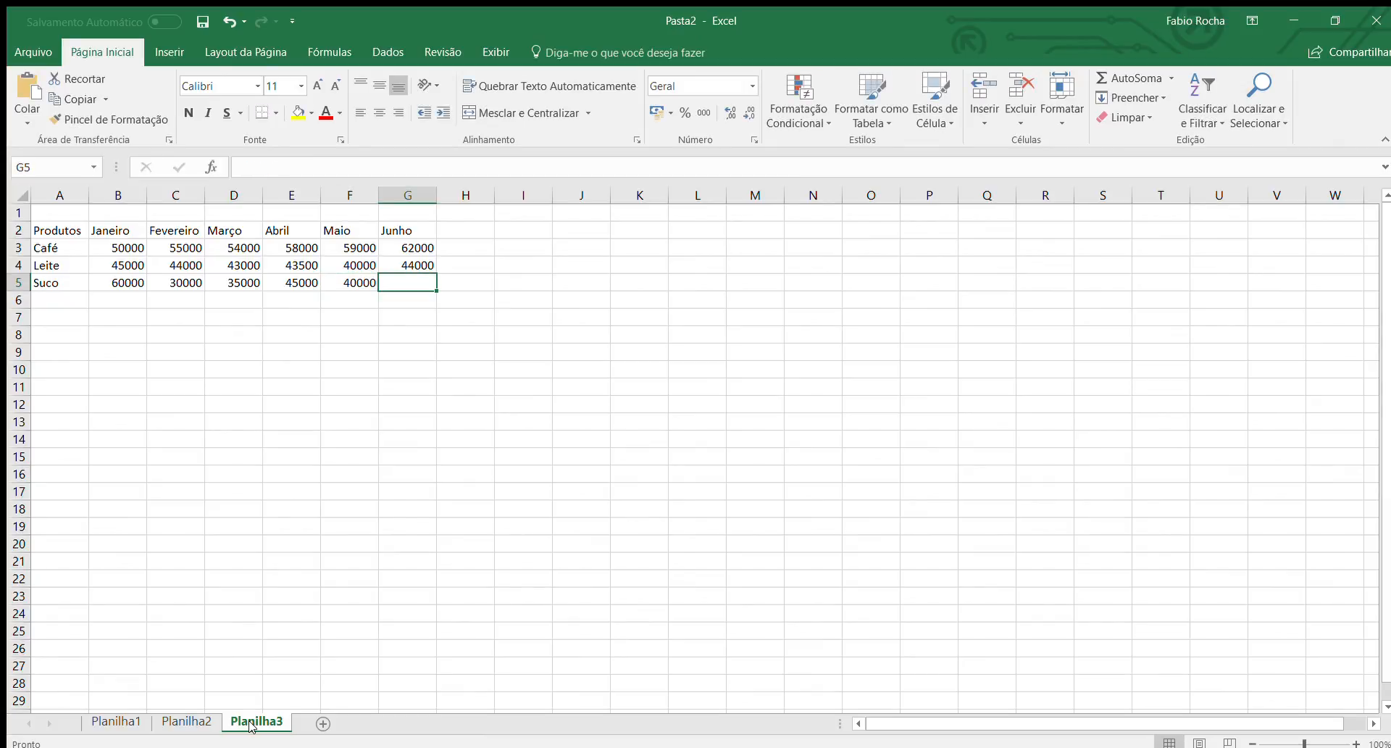
type("43000")
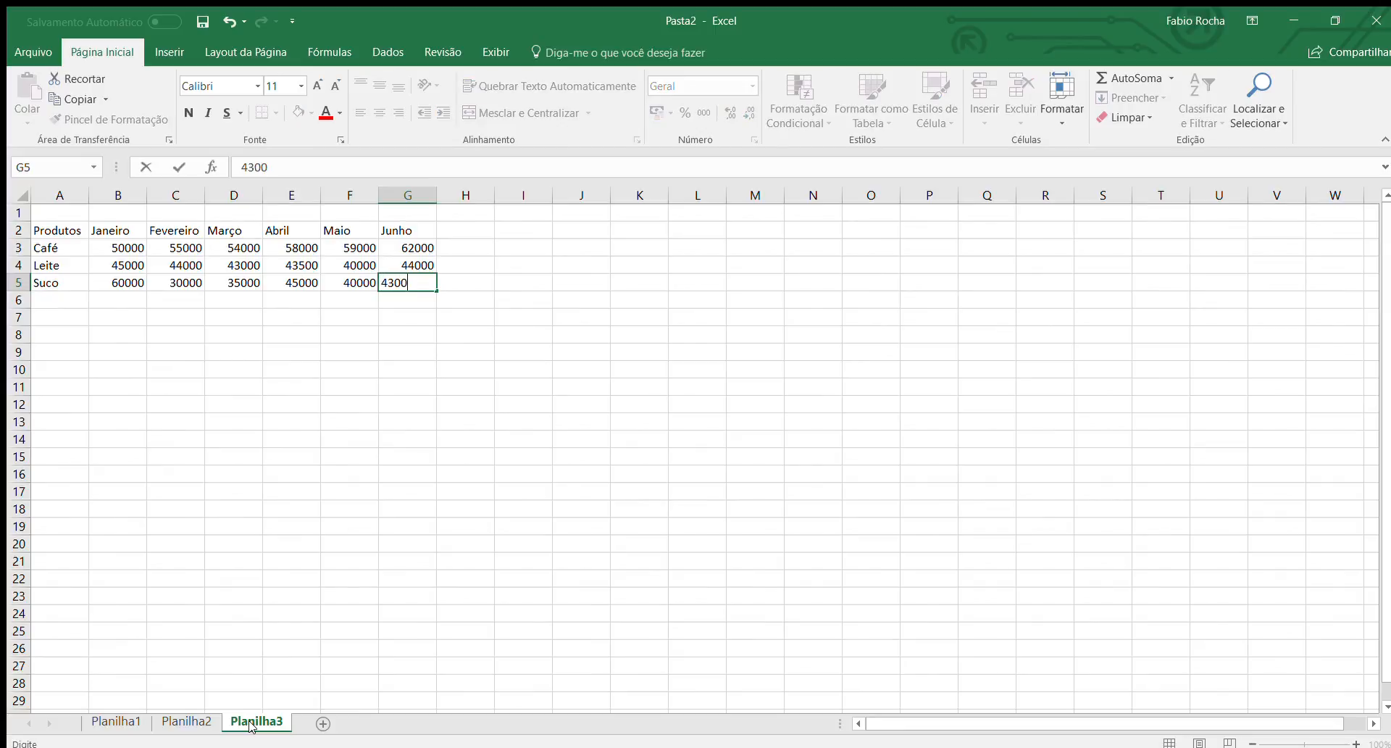
key("Return")
Enter the table title "Acompanhamento de vendas" in cell A1.
key("Up")
key("Up")
key("Up")
key("Up")
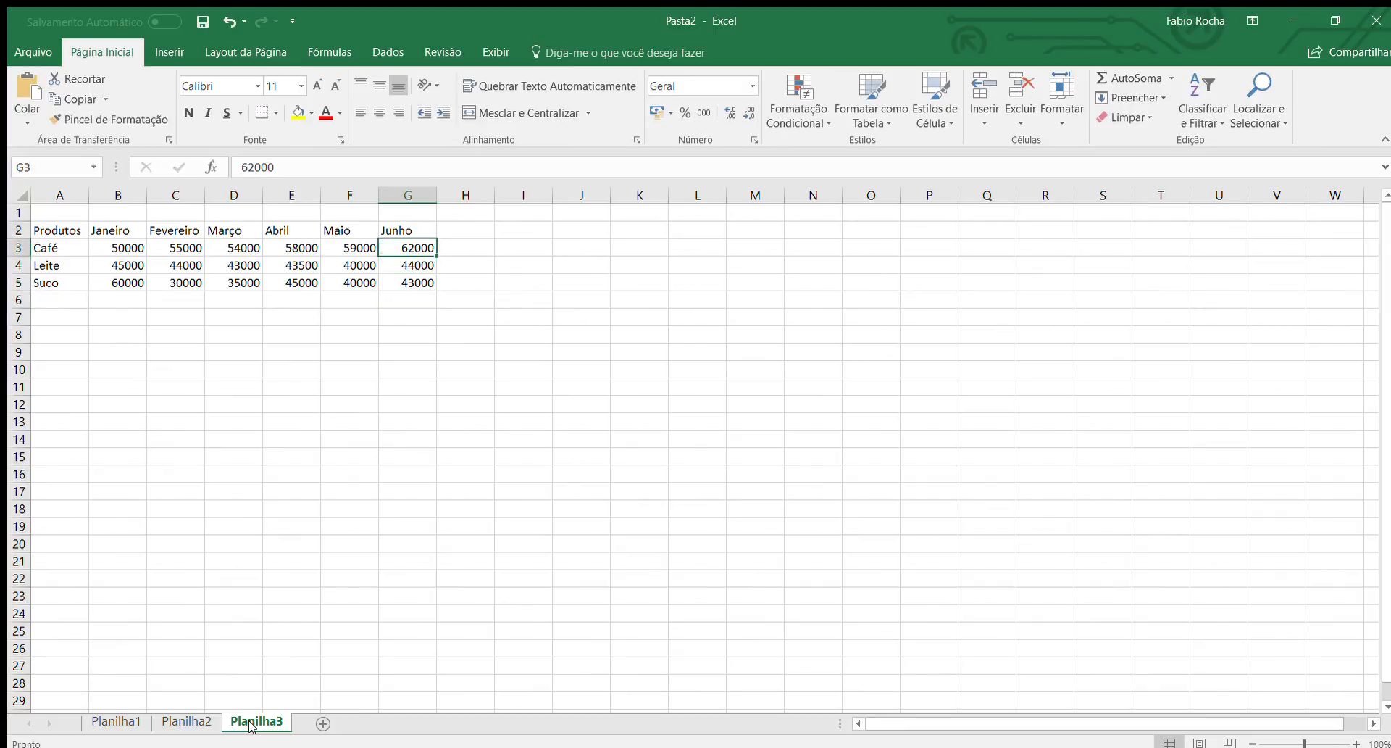
key("Up")
key("Left")
key("Left")
key("Left")
key("Left")
key("Left")
key("Left")
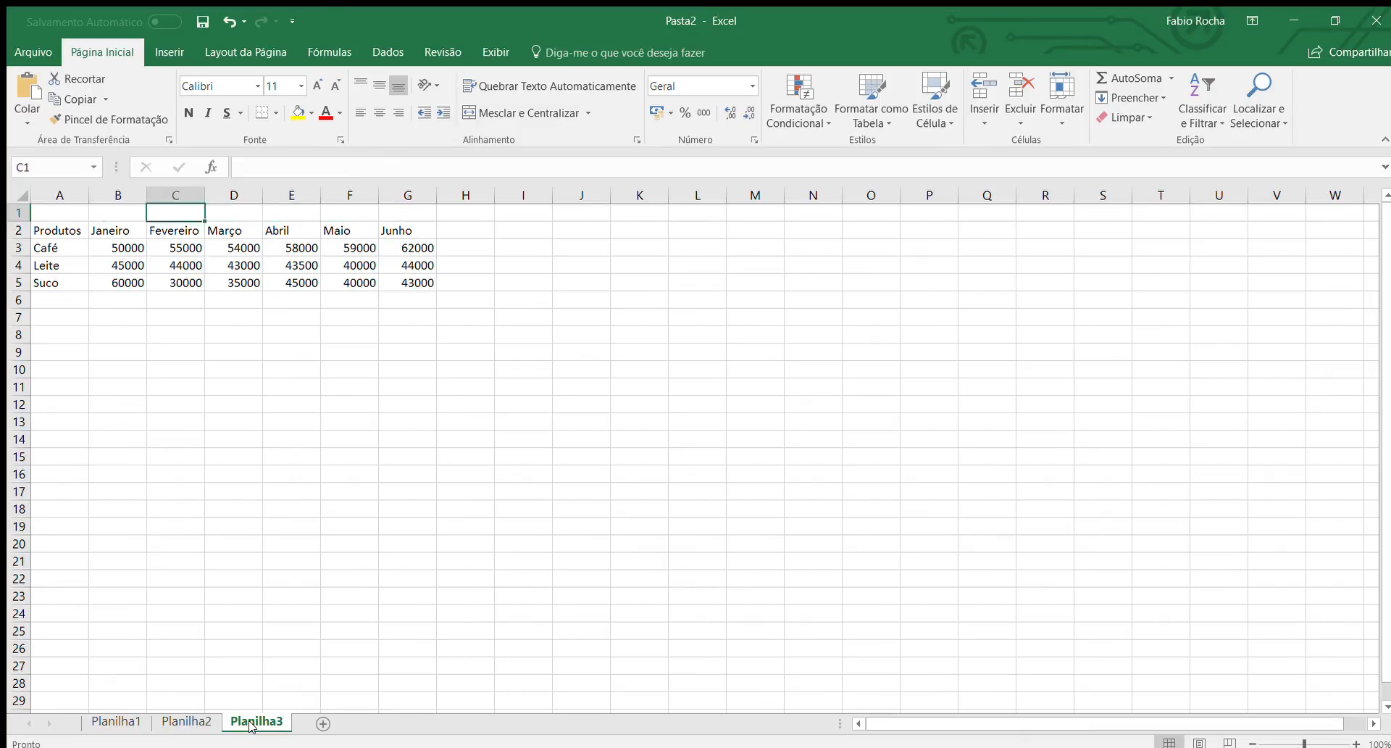
type("Acompan")
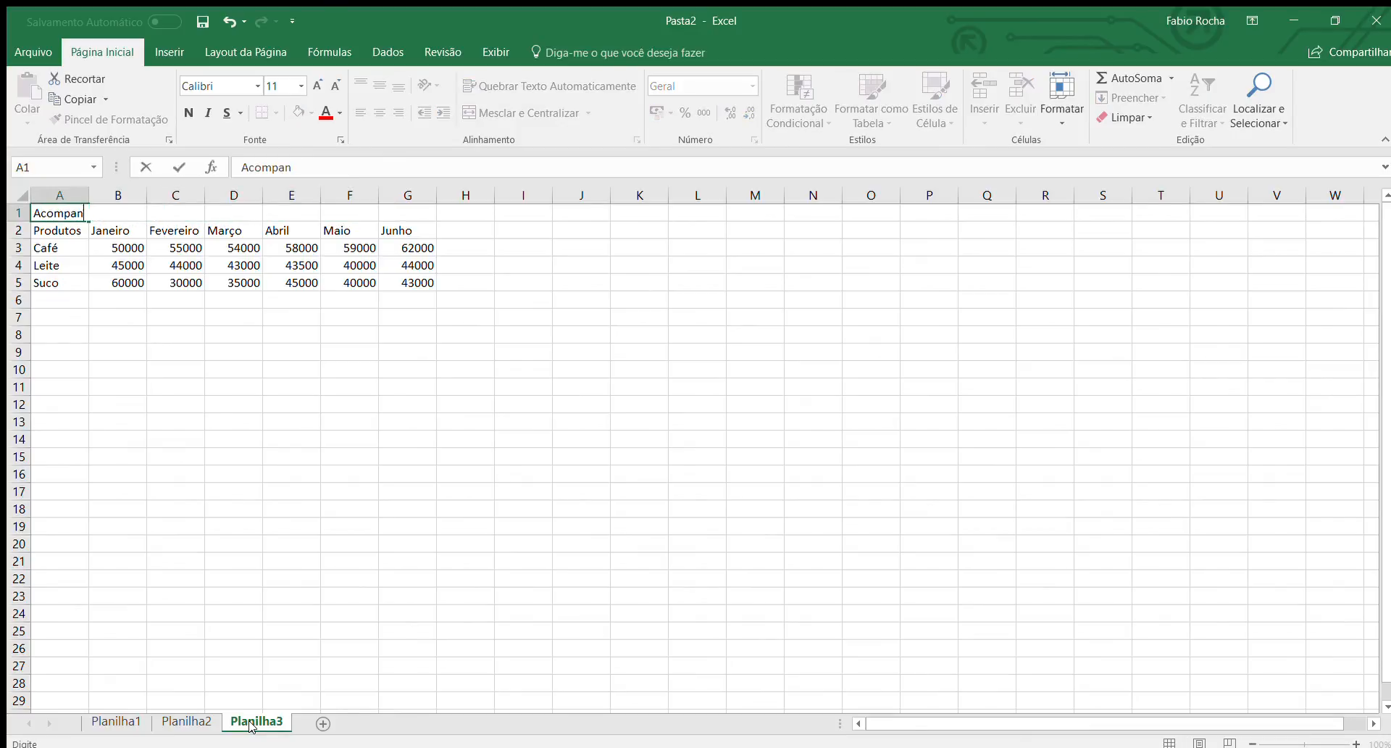
type("hamento de vendas")
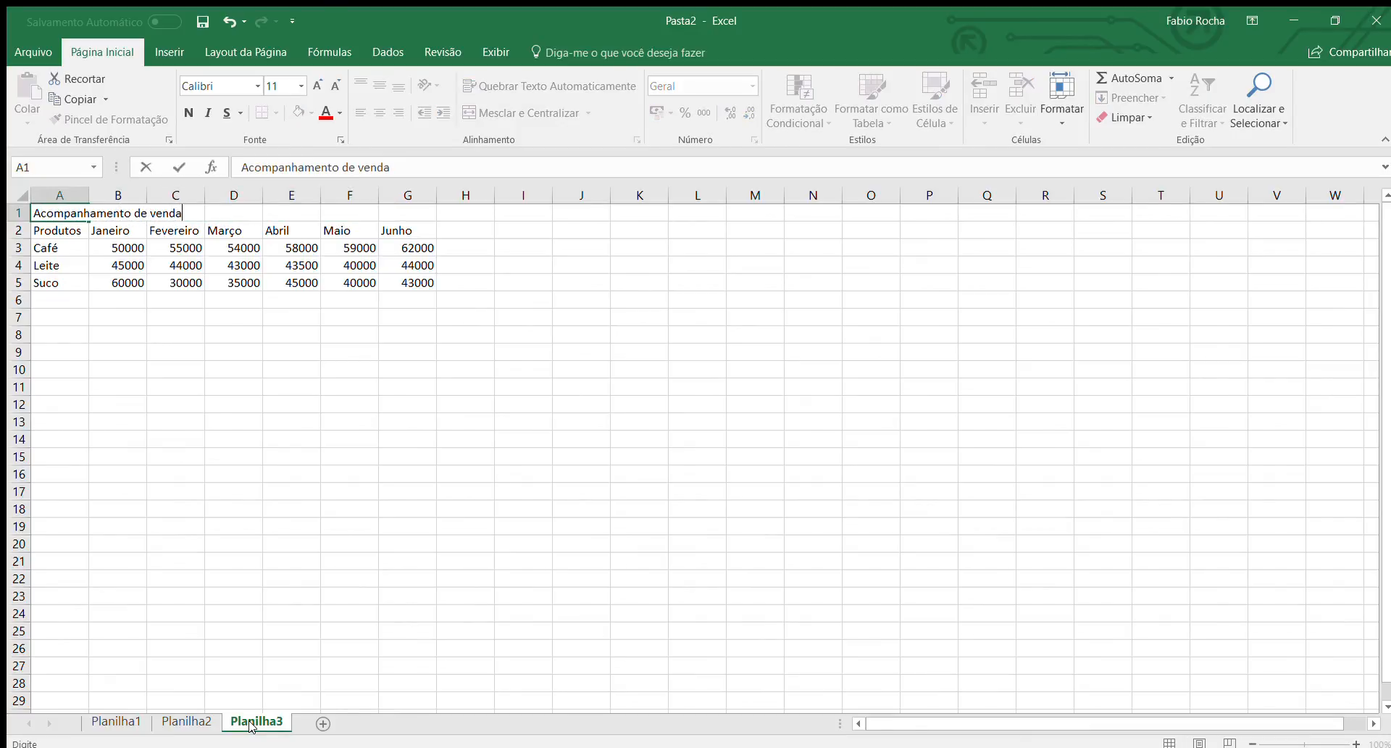
key("Right")
key("Right")
key("Right")
key("Right")
key("Right")
key("Right")
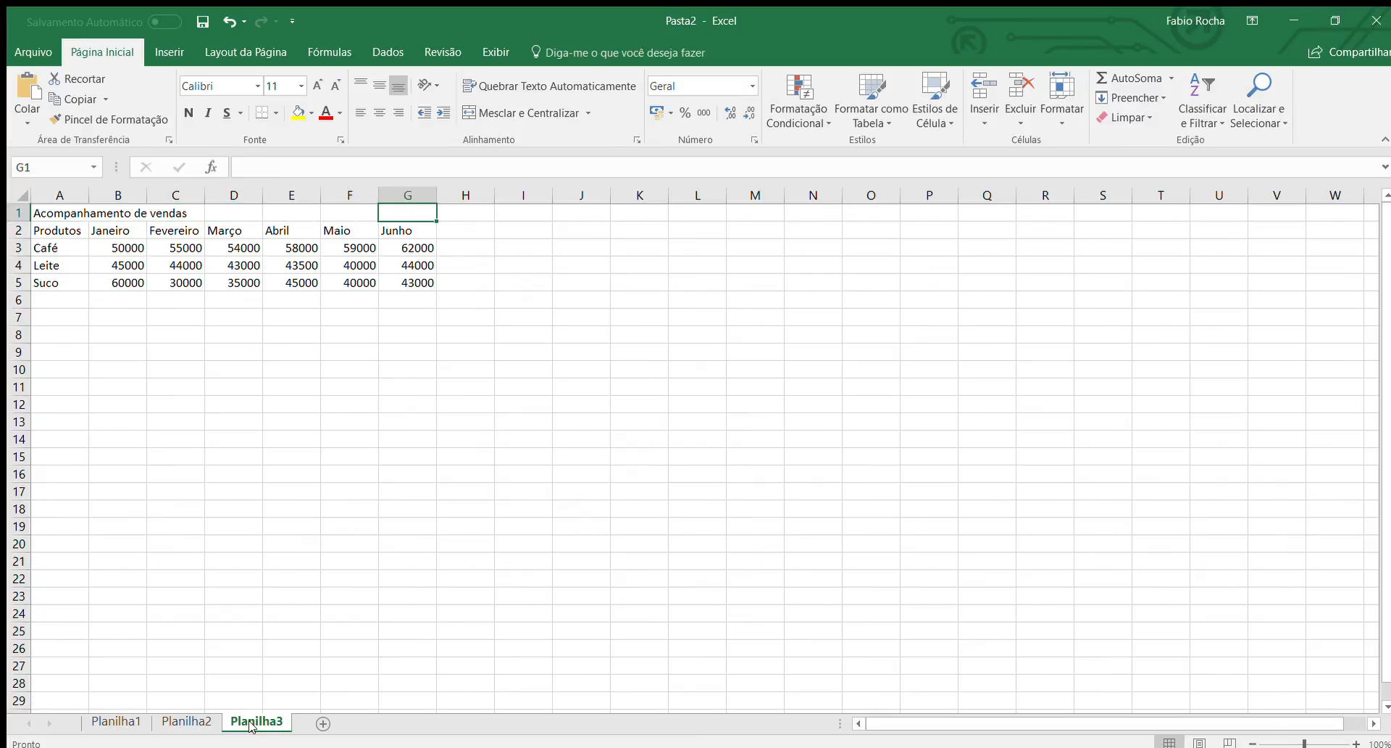
Merge and center the title across A1:G1, and make the title and the header row 2 bold.
key("shift+Left")
key("shift+Left")
key("shift+Left")
key("shift+Left")
key("shift+Left")
key("shift+Left")
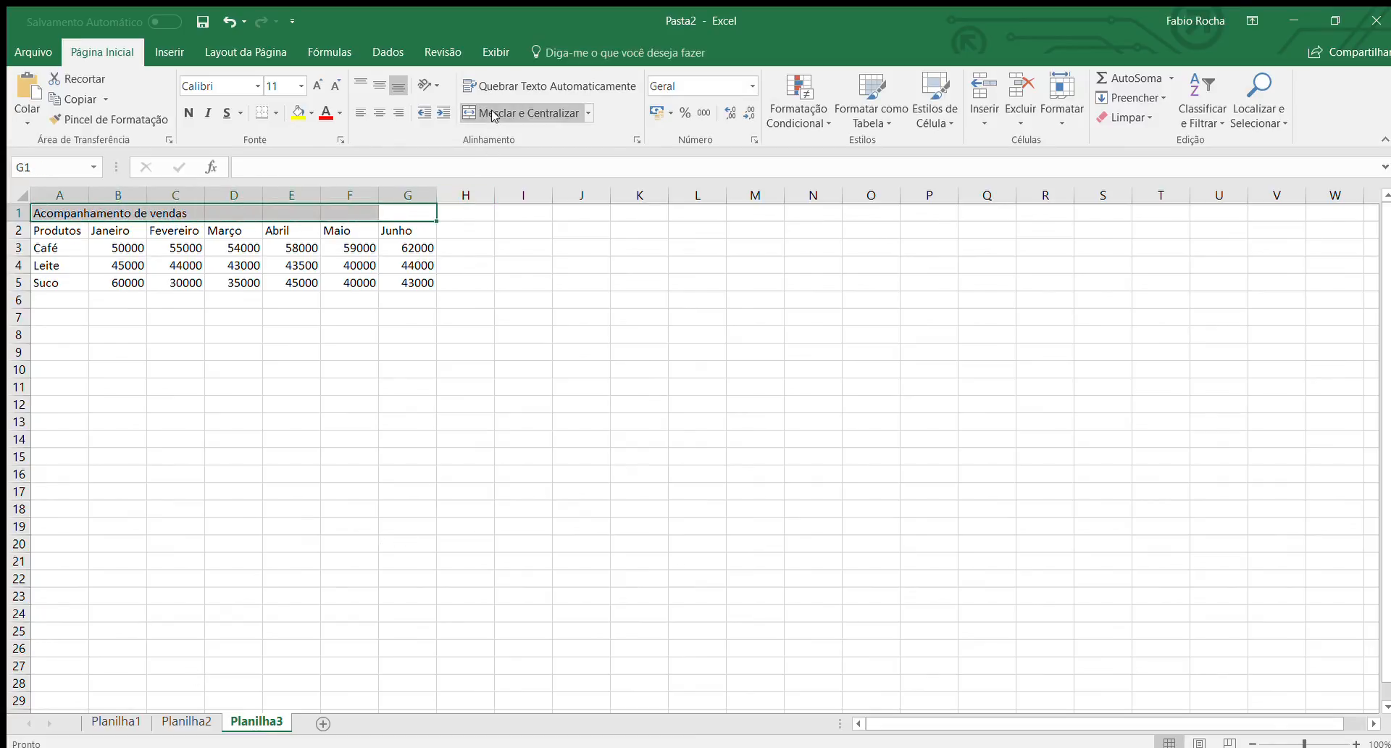
left_click(521, 113)
left_click_drag(397, 231, 80, 205)
left_click(189, 113)
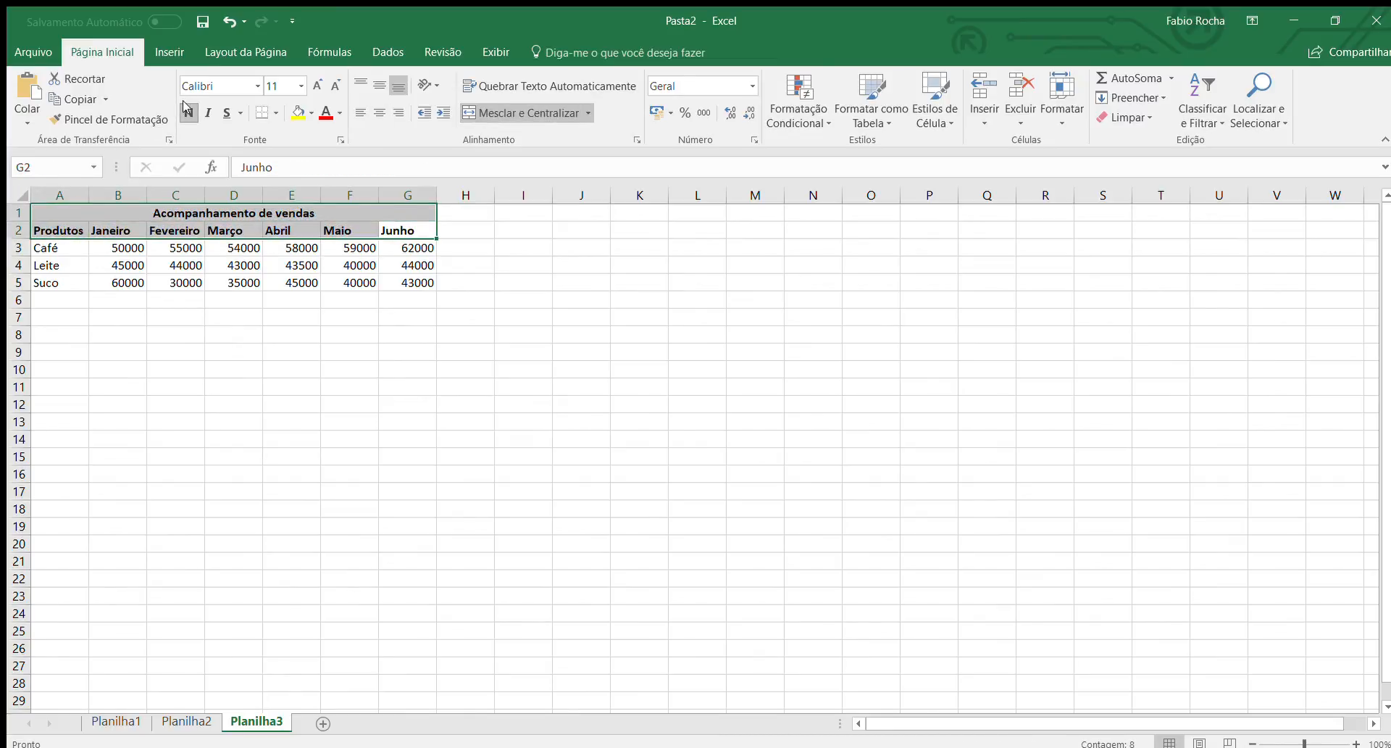
Insert a line chart without markers from the product sales data in A2:G5, including the month headers, and deselect it.
left_click(402, 279)
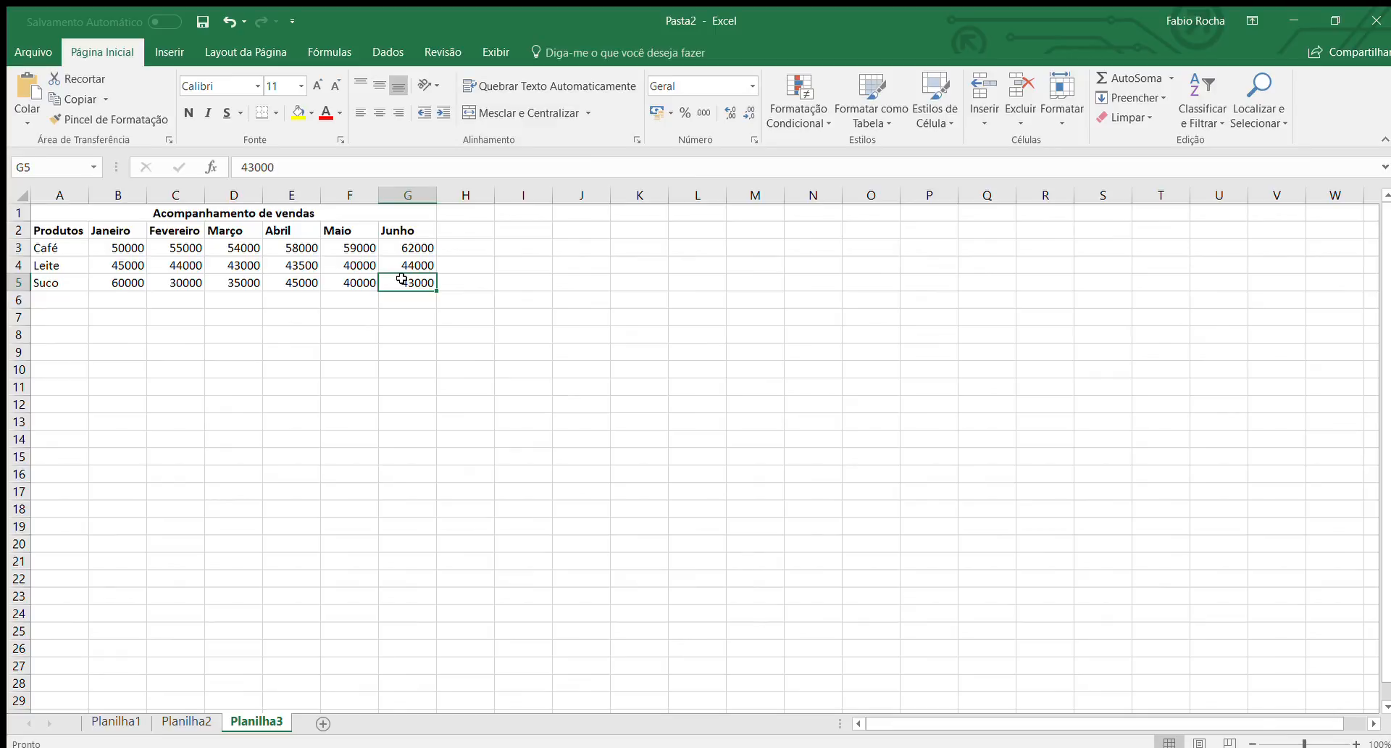
key("shift+Left")
key("shift+Up")
key("shift+Up")
key("shift+Left")
key("shift+Left")
key("shift+Left")
key("shift+Left")
key("shift+Left")
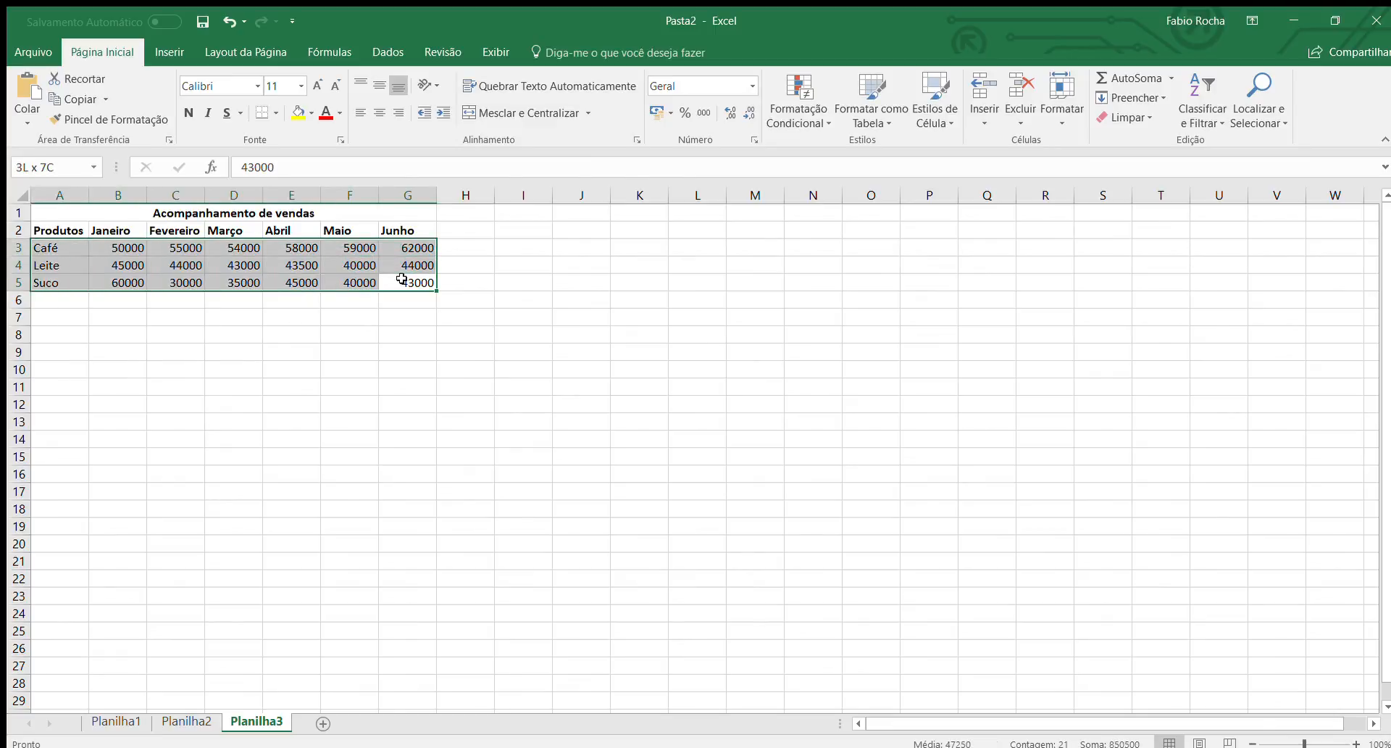
key("shift+Up")
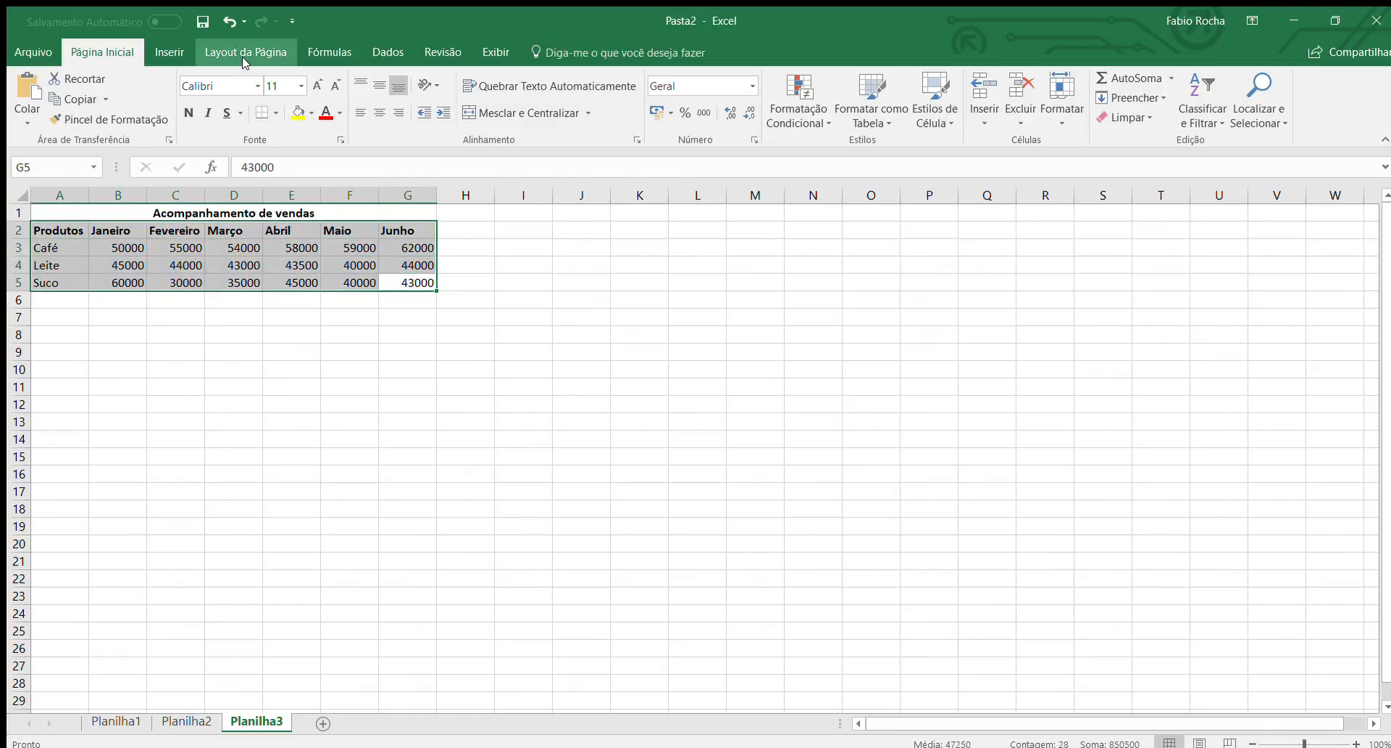
left_click(174, 46)
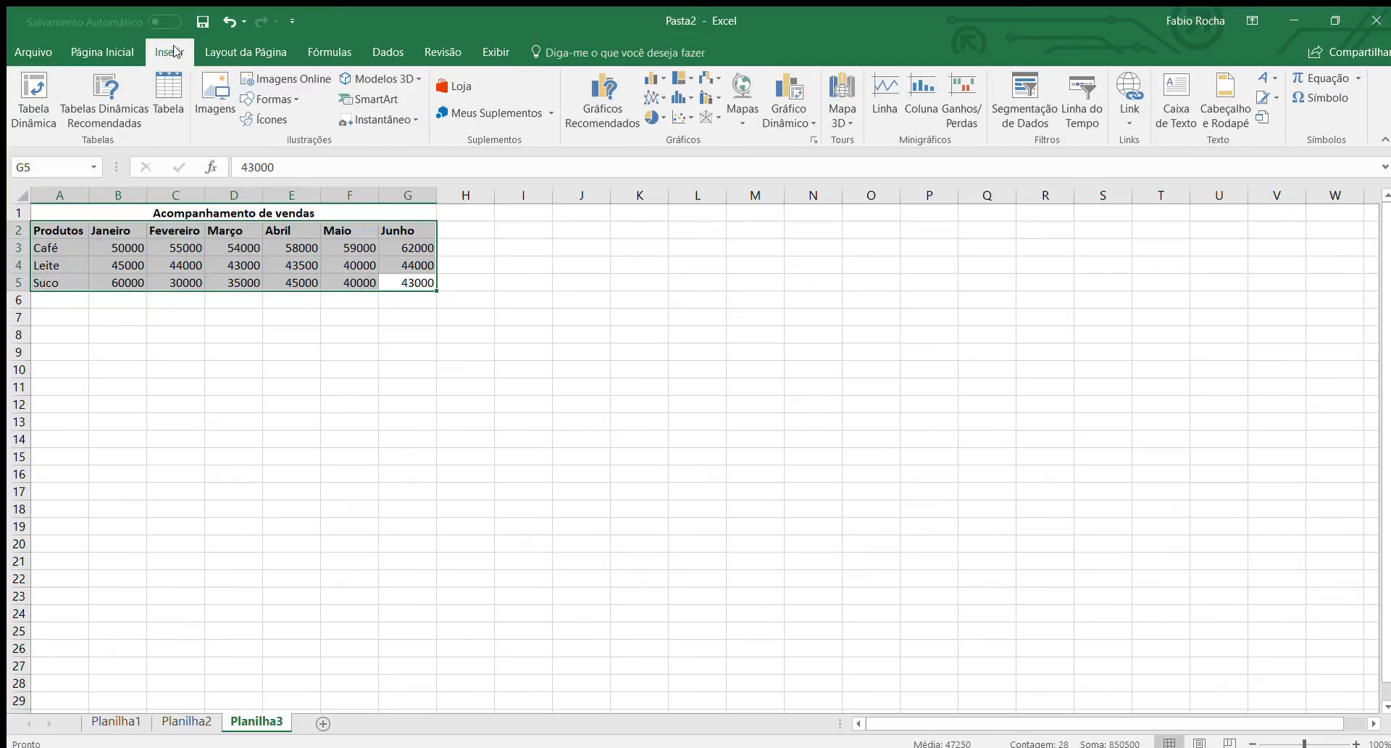
left_click(650, 99)
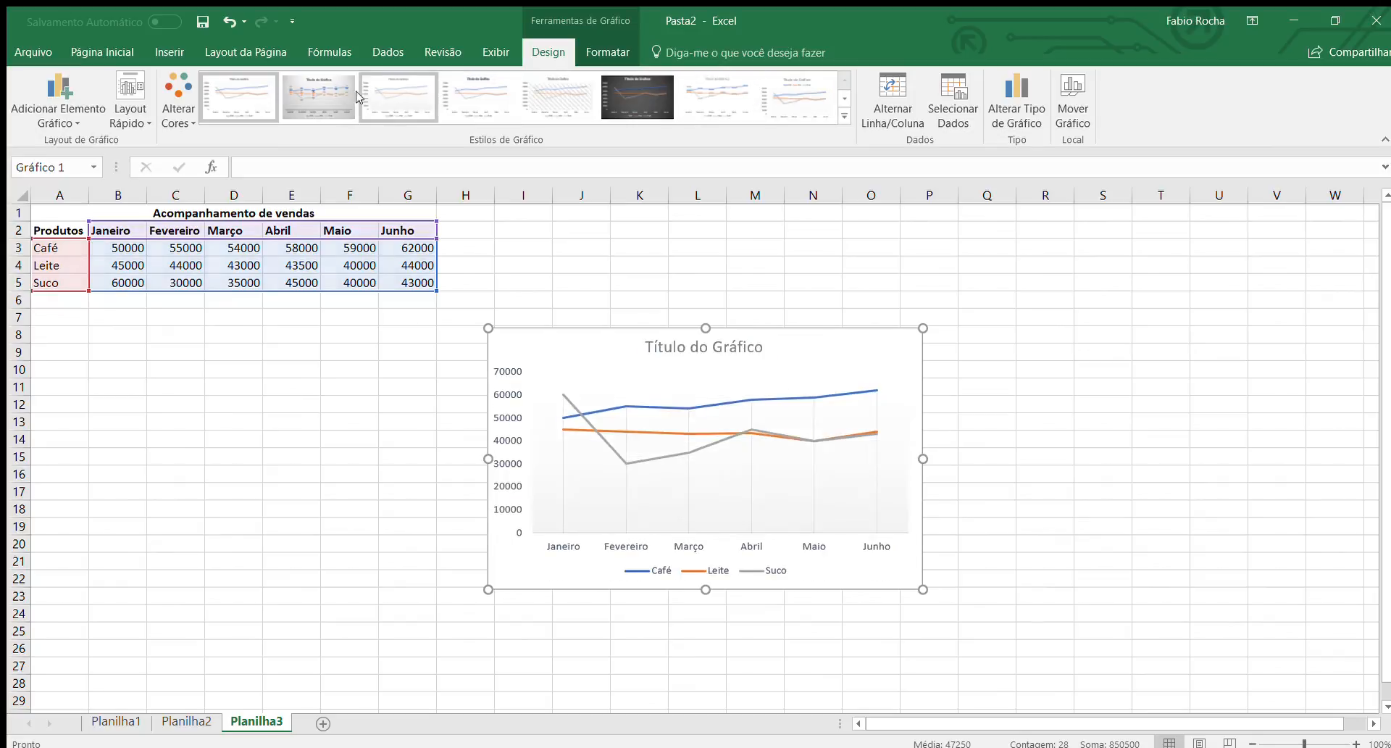
left_click(429, 531)
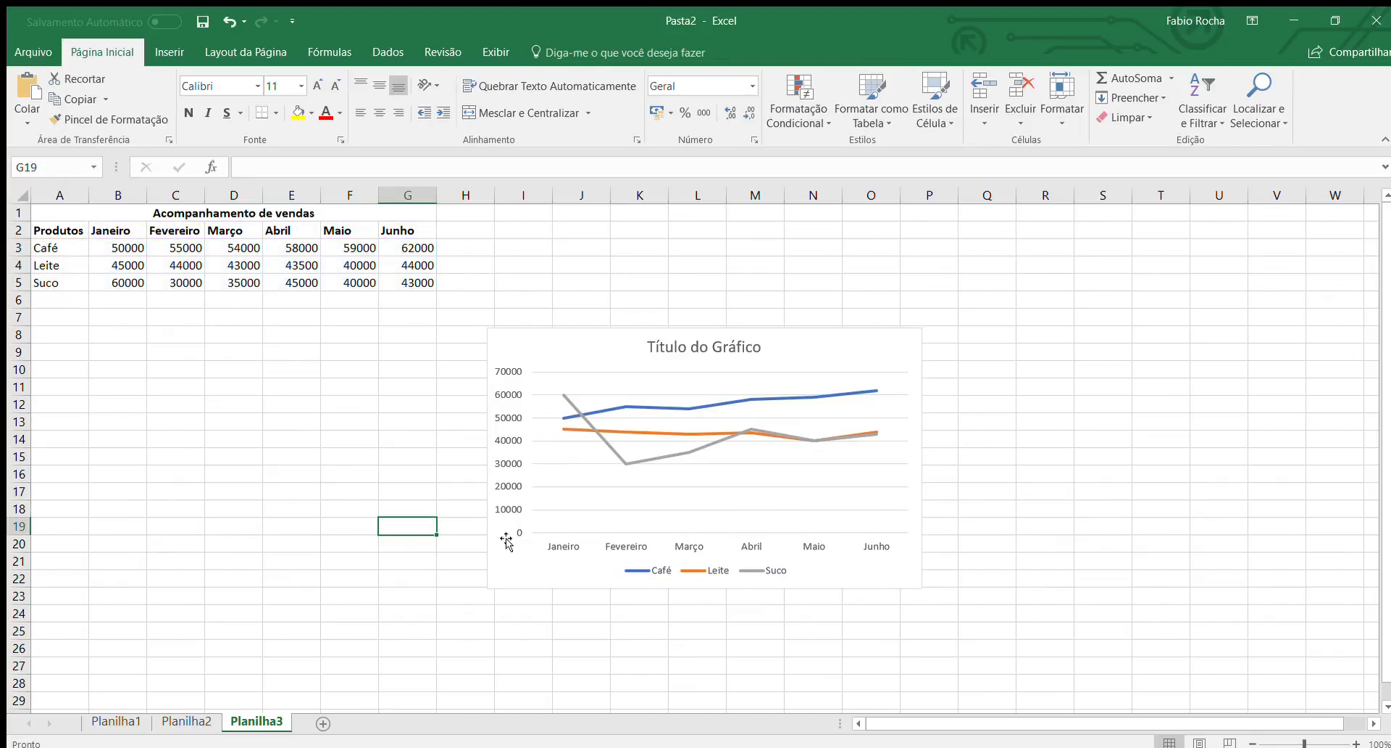